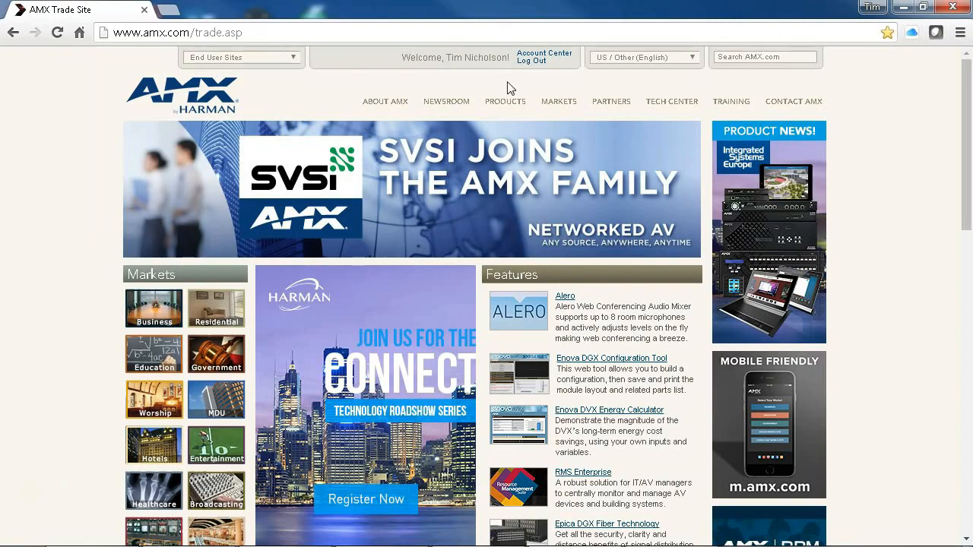
Open the MXT-701 touch panel's product page from the Touch Panels category of the AMX products
{"action": "left_click", "coordinate": [508, 105]}
{"action": "scroll", "coordinate": [445, 206], "scroll_direction": "down", "scroll_amount": 10}
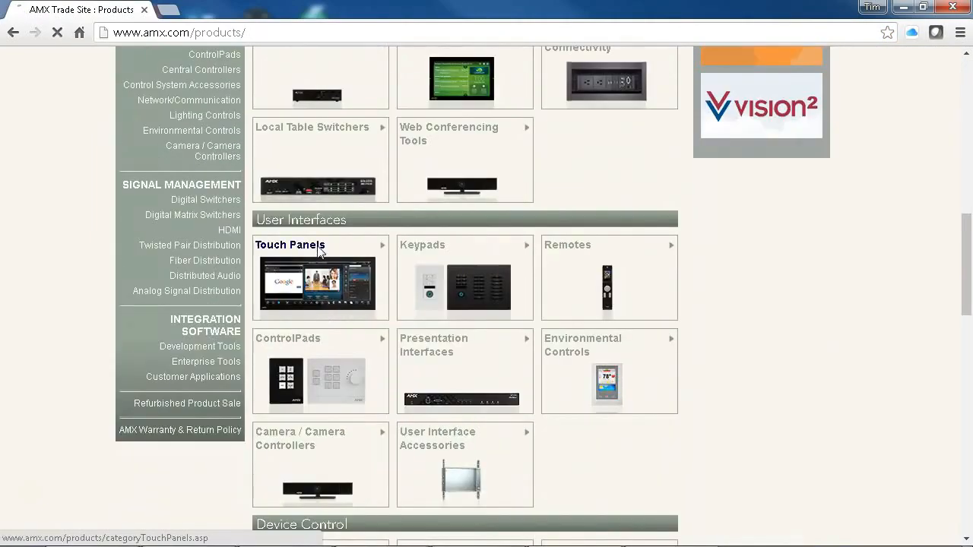
{"action": "left_click", "coordinate": [319, 247]}
{"action": "scroll", "coordinate": [328, 274], "scroll_direction": "down", "scroll_amount": 5}
{"action": "left_click", "coordinate": [380, 325]}
Find the application files on the MXT-701 product page and open the TPDesign5 download
{"action": "scroll", "coordinate": [448, 332], "scroll_direction": "down", "scroll_amount": 12}
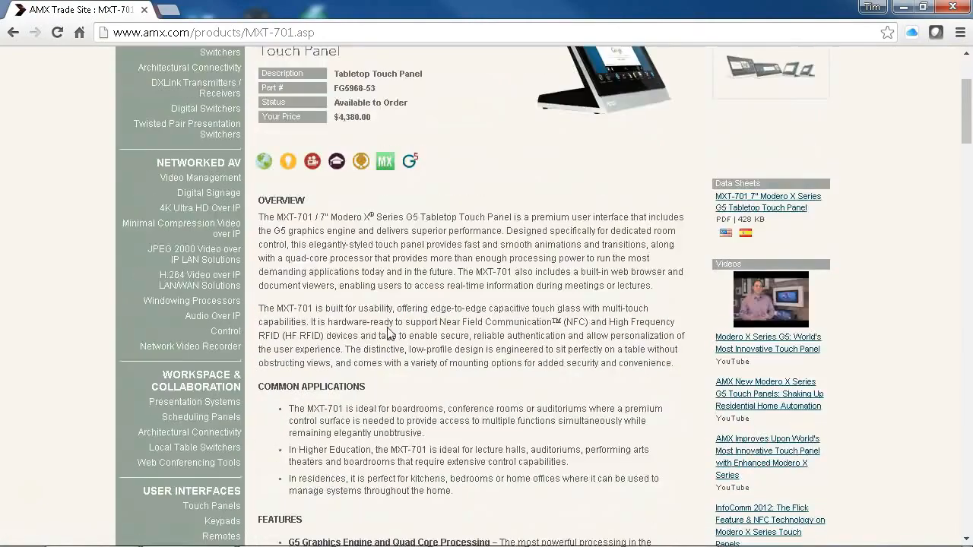
{"action": "scroll", "coordinate": [572, 364], "scroll_direction": "down", "scroll_amount": 10}
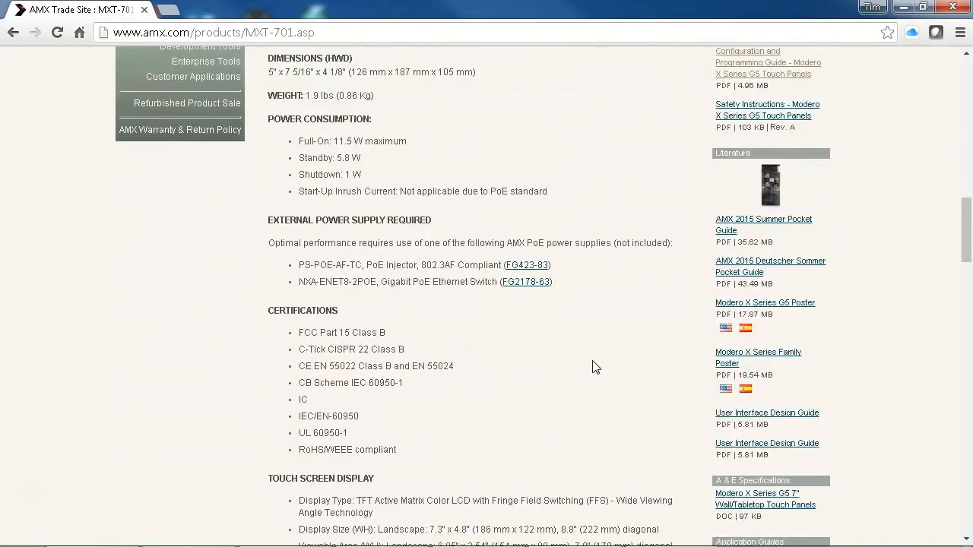
{"action": "scroll", "coordinate": [593, 362], "scroll_direction": "down", "scroll_amount": 2}
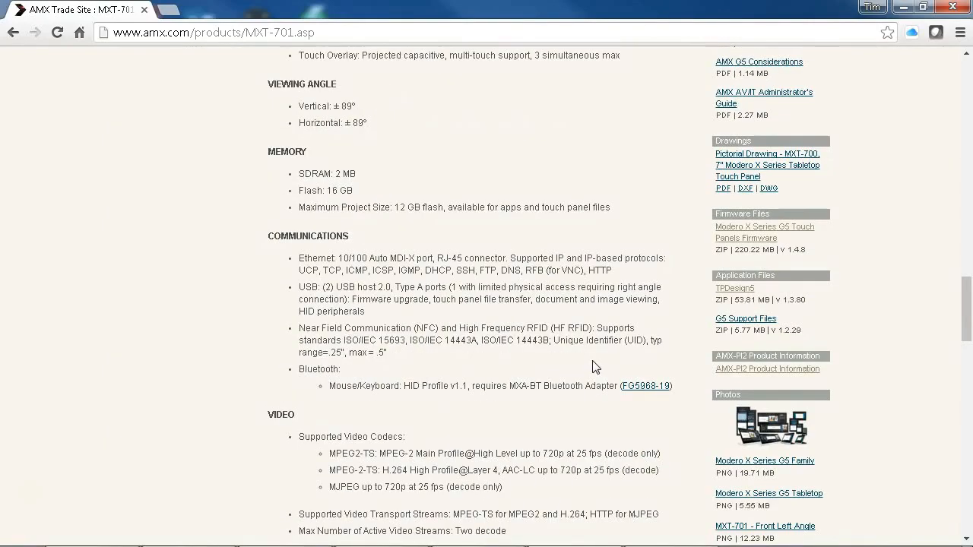
{"action": "left_click", "coordinate": [734, 289]}
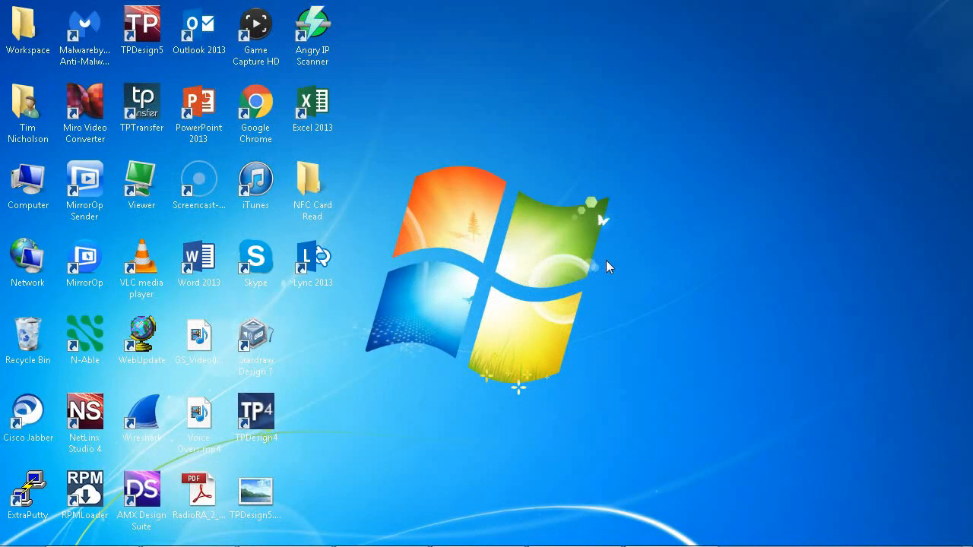
Launch TPDesign5 and examine which toolbars are available and enabled
{"action": "double_click", "coordinate": [147, 29]}
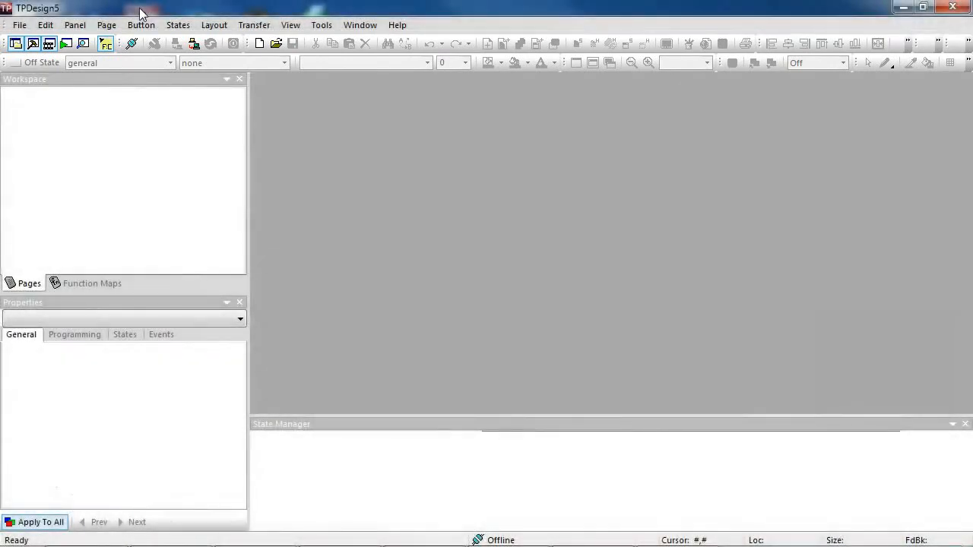
{"action": "left_click", "coordinate": [288, 25]}
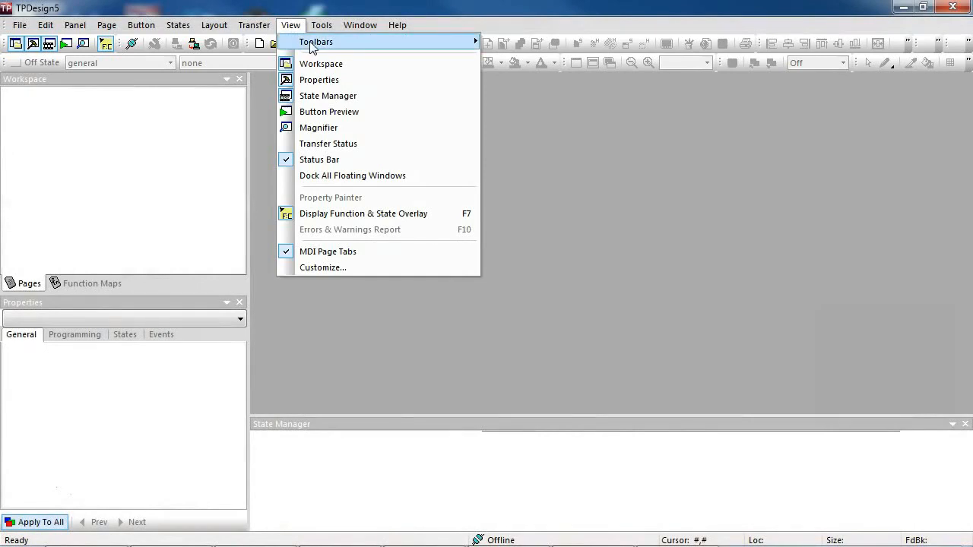
{"action": "mouse_move", "coordinate": [312, 47]}
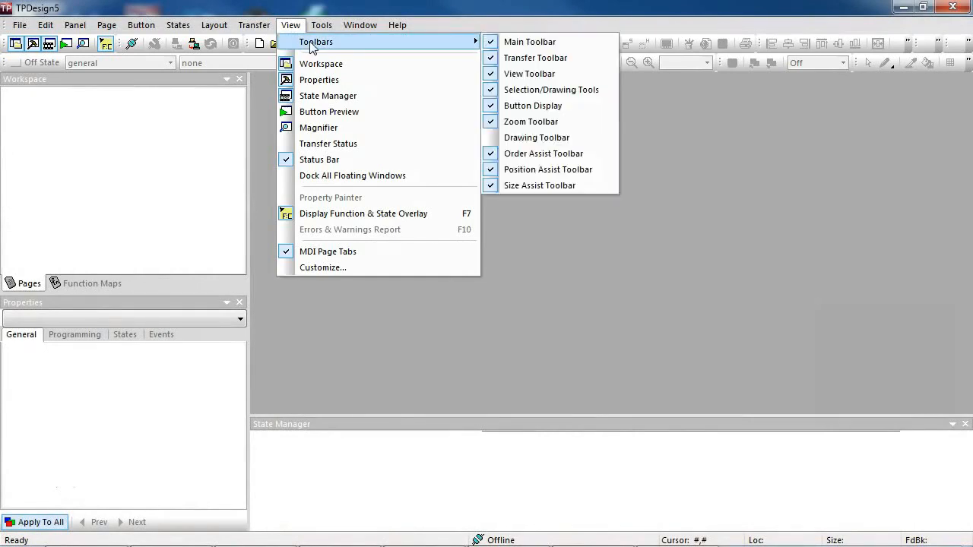
{"action": "left_click", "coordinate": [280, 9]}
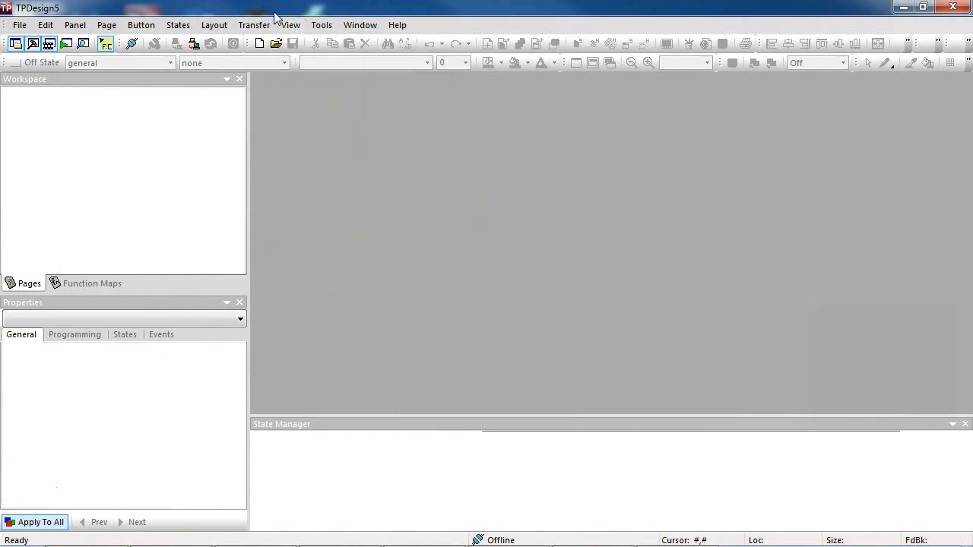
{"action": "mouse_move", "coordinate": [248, 44]}
{"action": "left_mouse_down"}
{"action": "mouse_move", "coordinate": [228, 63]}
{"action": "mouse_move", "coordinate": [106, 63]}
{"action": "mouse_move", "coordinate": [248, 63]}
{"action": "mouse_move", "coordinate": [241, 44]}
{"action": "left_mouse_up"}
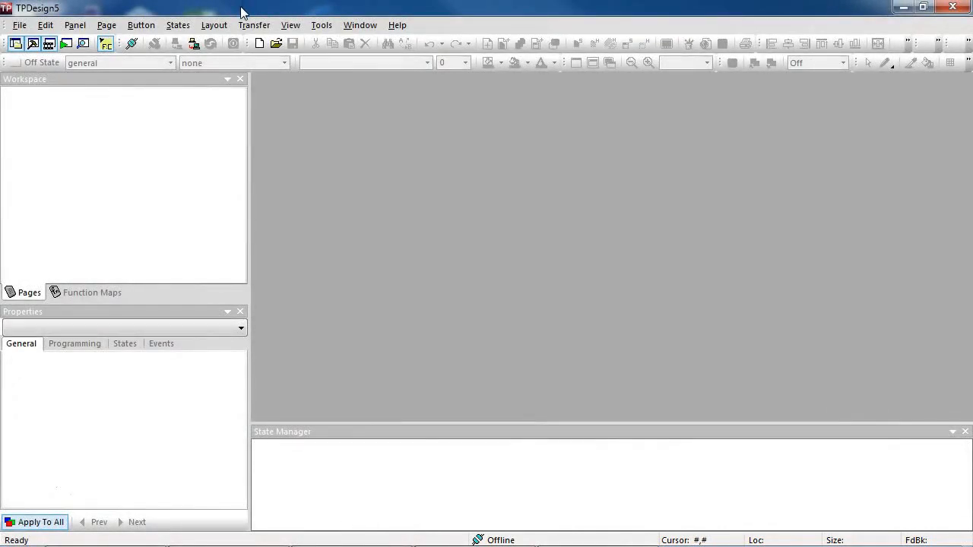
Hide the Properties and Workspace windows
{"action": "left_click", "coordinate": [291, 26]}
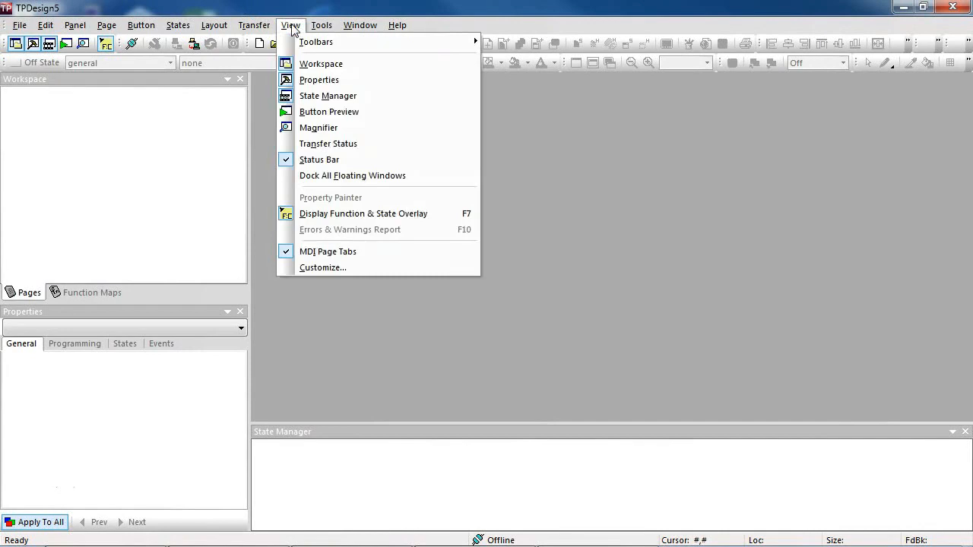
{"action": "left_click", "coordinate": [307, 81]}
{"action": "left_click", "coordinate": [291, 25]}
{"action": "left_click", "coordinate": [307, 65]}
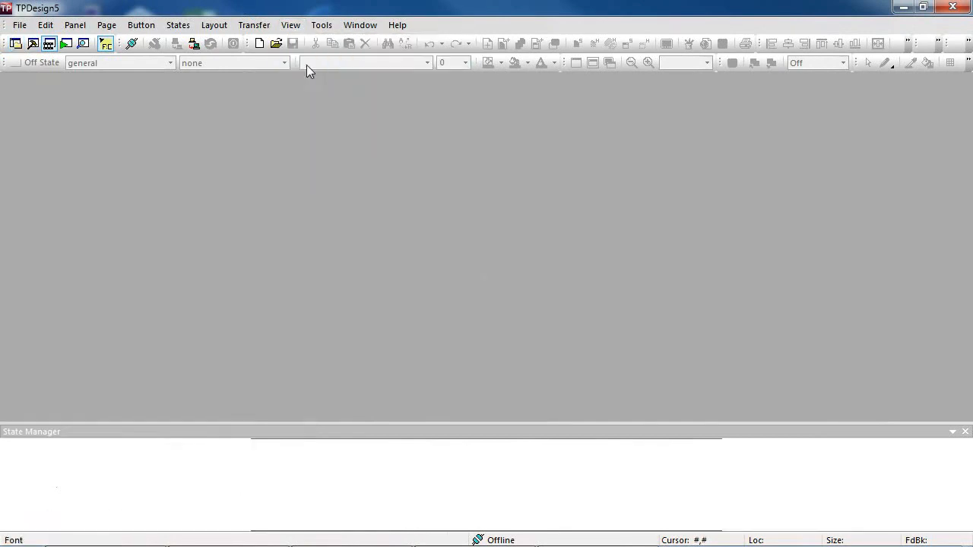
Show the Workspace and Properties windows again
{"action": "left_click", "coordinate": [291, 25]}
{"action": "left_click", "coordinate": [305, 63]}
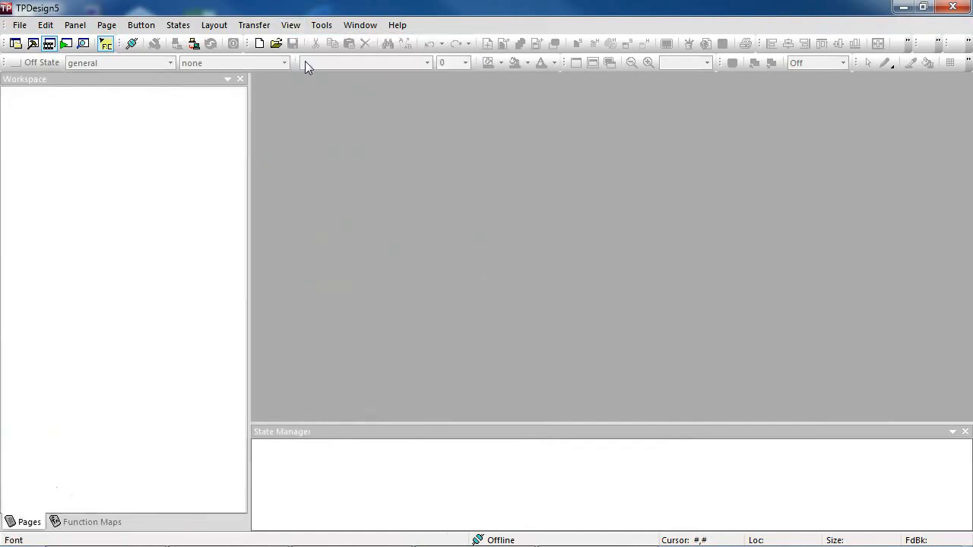
{"action": "left_click", "coordinate": [295, 27]}
{"action": "left_click", "coordinate": [307, 81]}
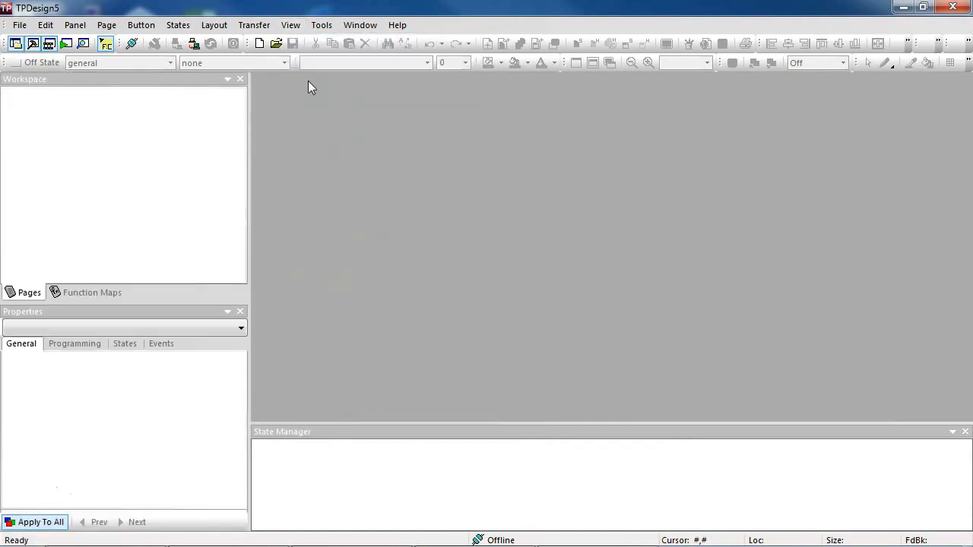
{"action": "left_click", "coordinate": [291, 27]}
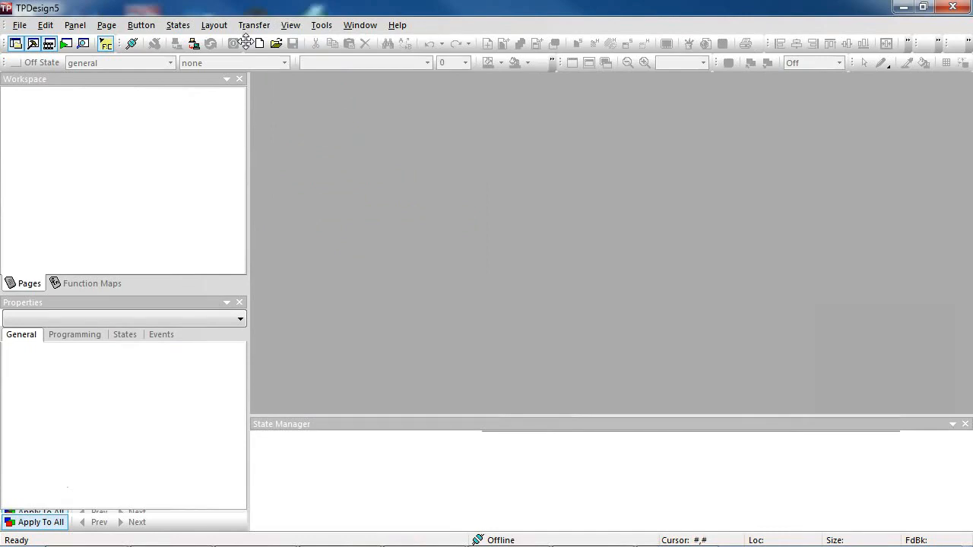
Create a new MXT-701 project with the job name Programmer 1 Tutorial and a first page named Main
{"action": "left_click", "coordinate": [19, 25]}
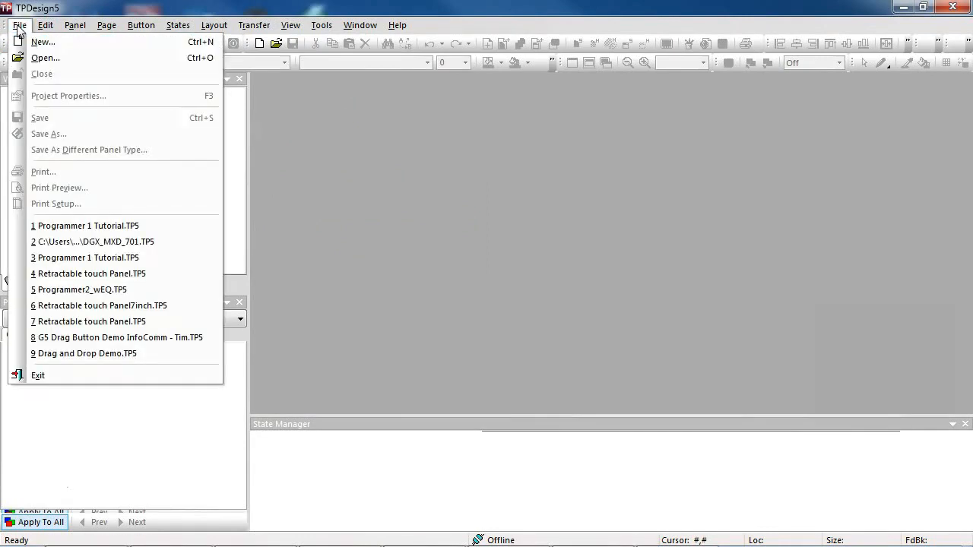
{"action": "left_click", "coordinate": [38, 43]}
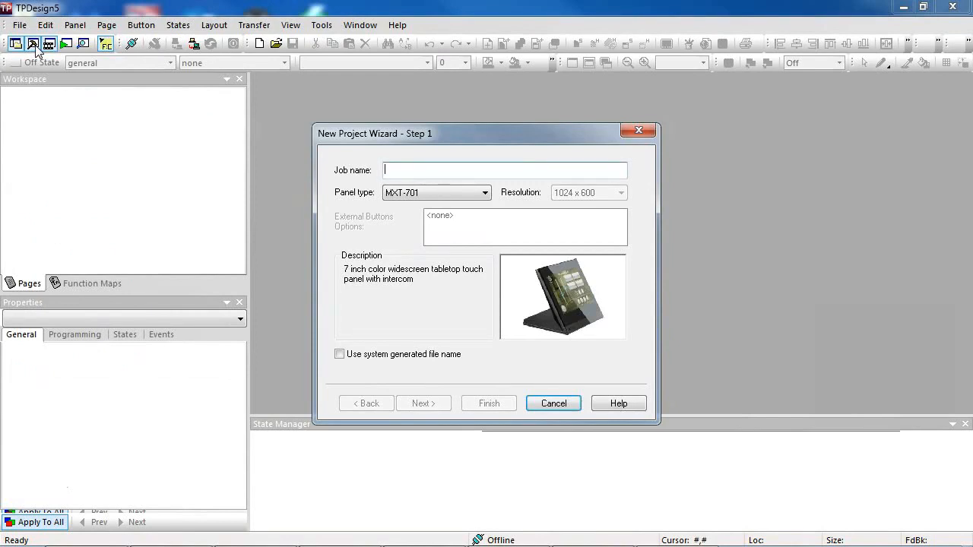
{"action": "type", "text": "Pro"}
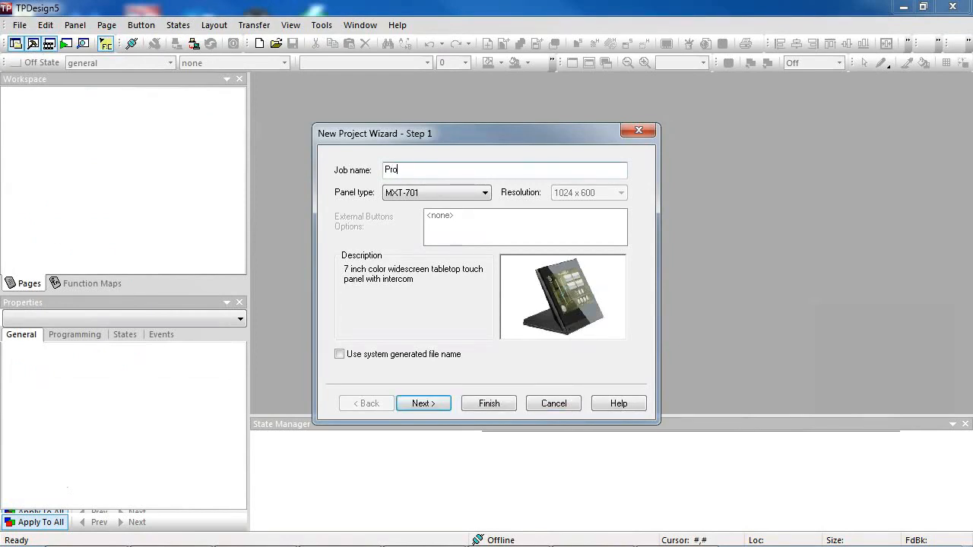
{"action": "type", "text": "grammer 1 tutorial"}
{"action": "left_click", "coordinate": [423, 405]}
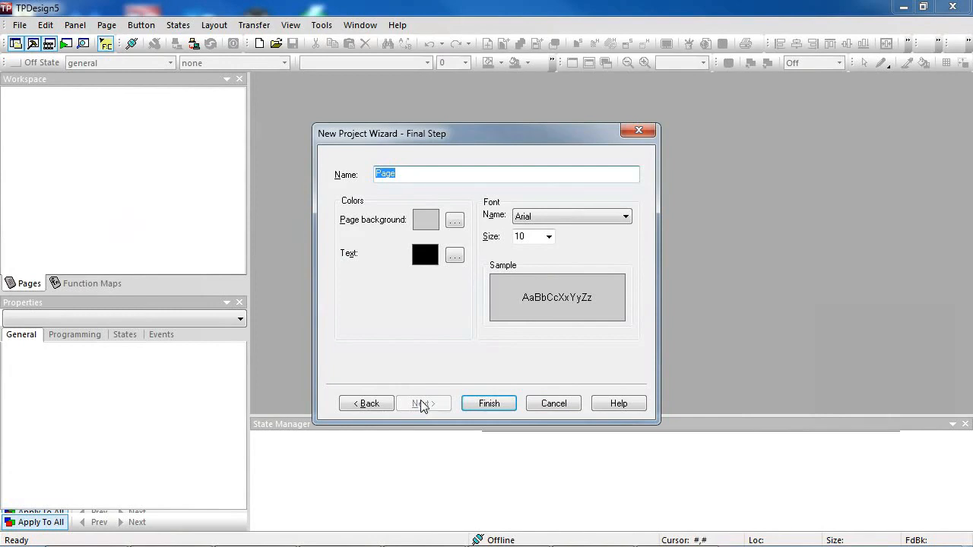
{"action": "type", "text": "Main"}
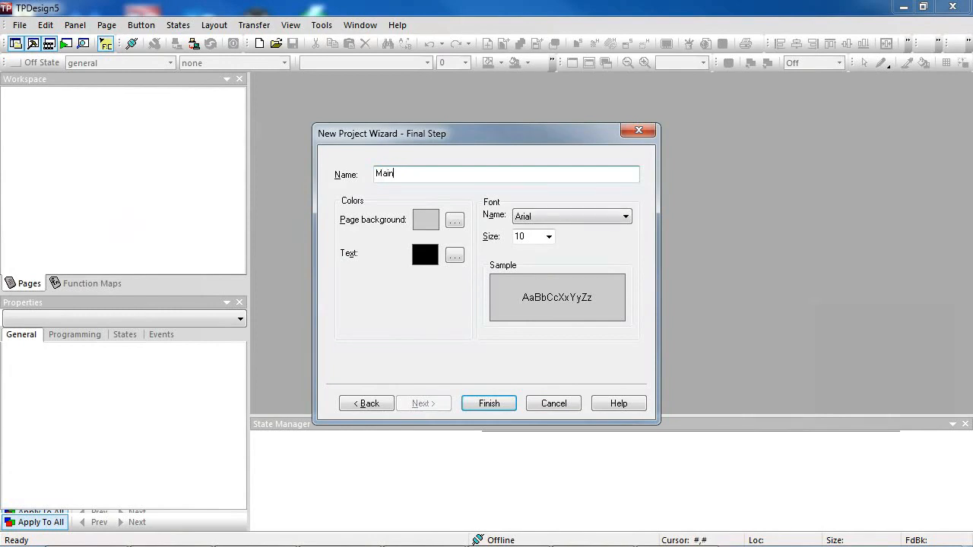
{"action": "left_click", "coordinate": [488, 404]}
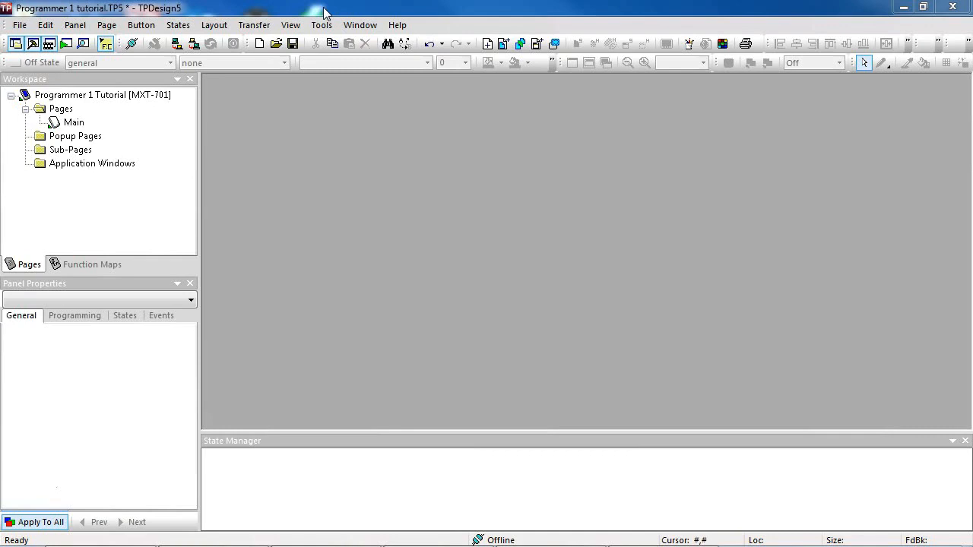
Open the Main page and examine its programming properties and the expanded settings of its Off state
{"action": "double_click", "coordinate": [74, 124]}
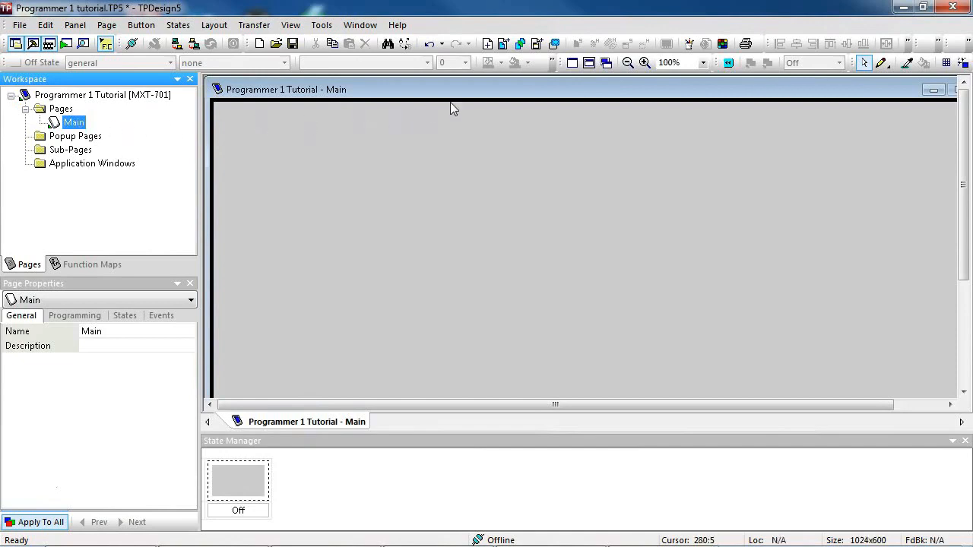
{"action": "left_click", "coordinate": [627, 63]}
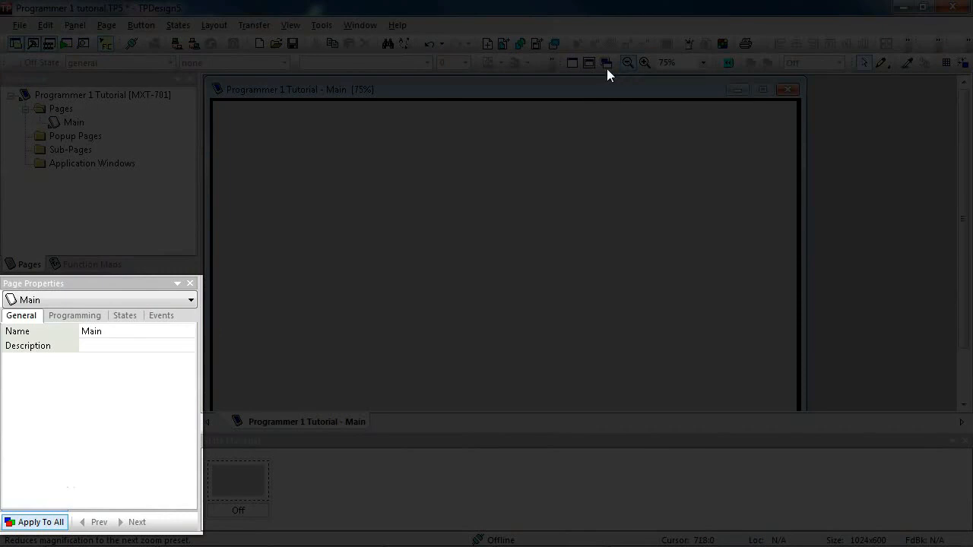
{"action": "left_click", "coordinate": [74, 316]}
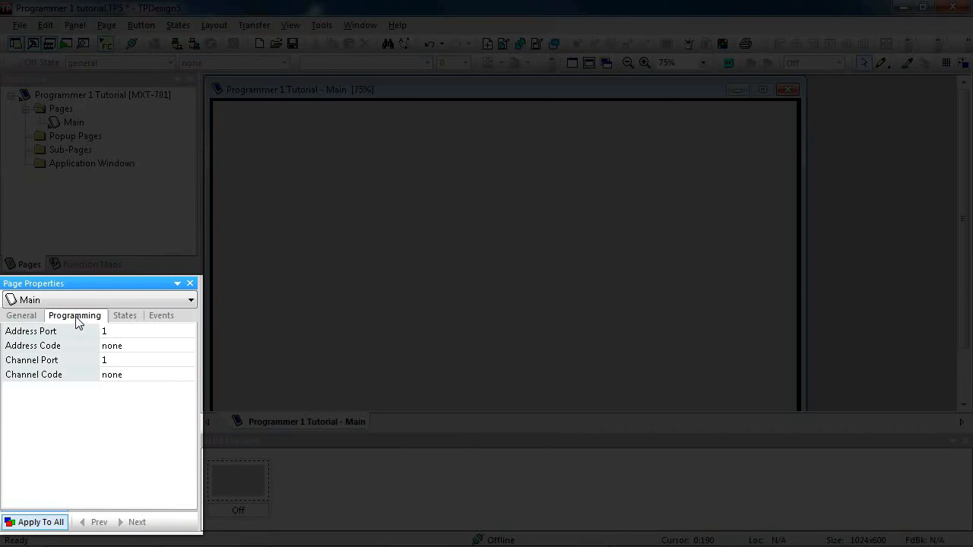
{"action": "left_click", "coordinate": [125, 318]}
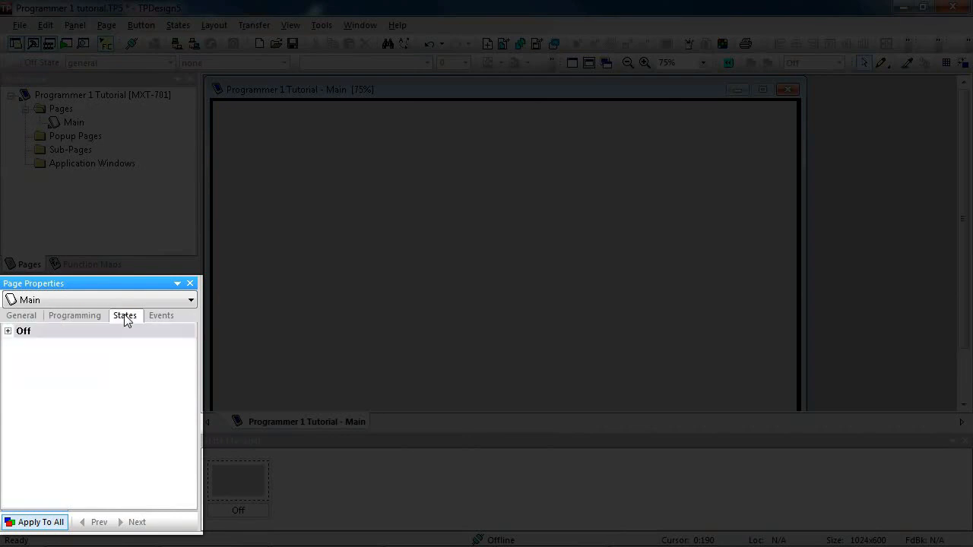
{"action": "left_click", "coordinate": [8, 331]}
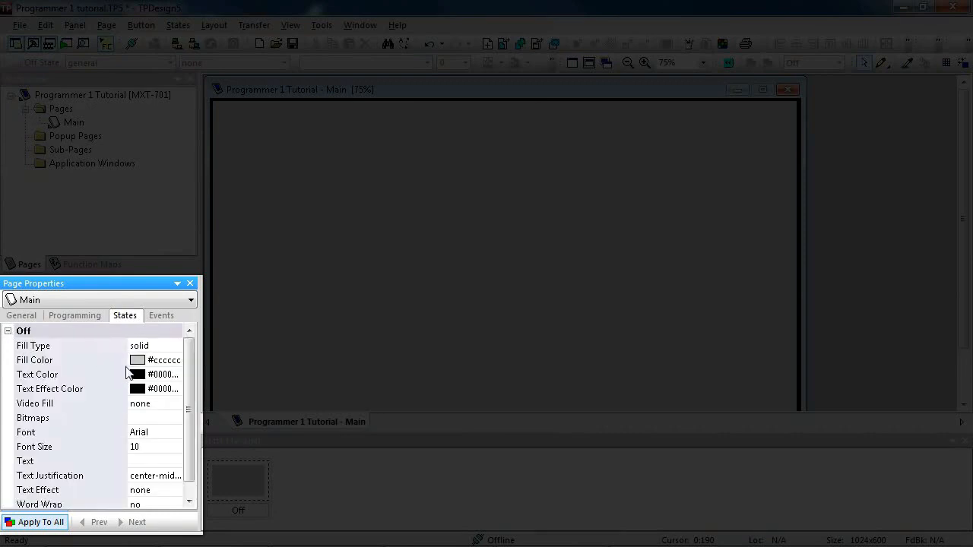
{"action": "left_click_drag", "start_coordinate": [128, 368], "coordinate": [97, 368]}
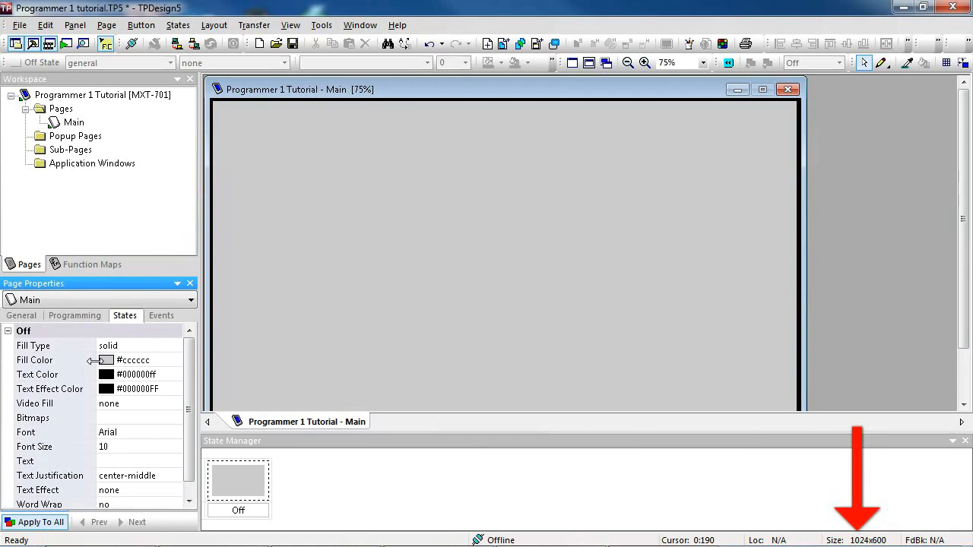
Check the panel type and screen size in the project's panel setup information, and leave the project properties unchanged
{"action": "left_click", "coordinate": [19, 25]}
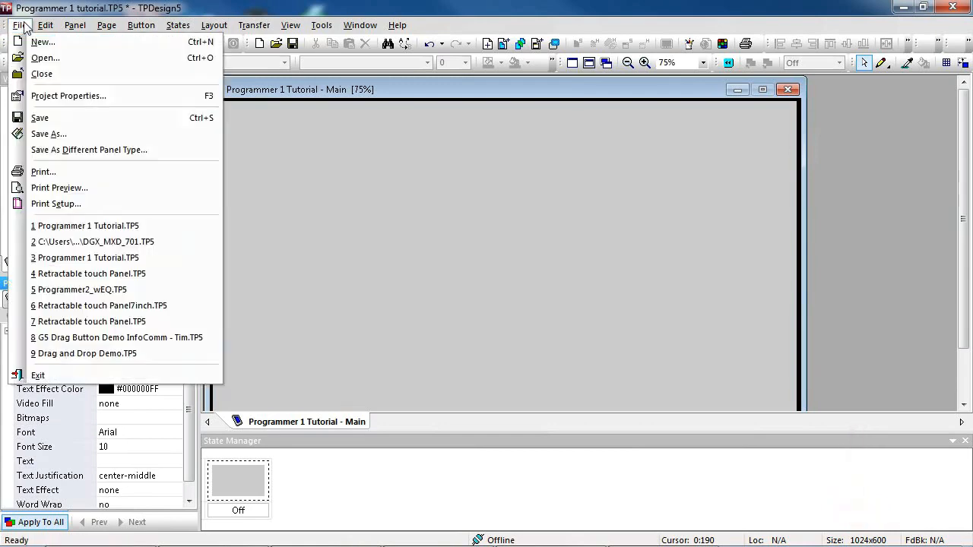
{"action": "left_click", "coordinate": [43, 96]}
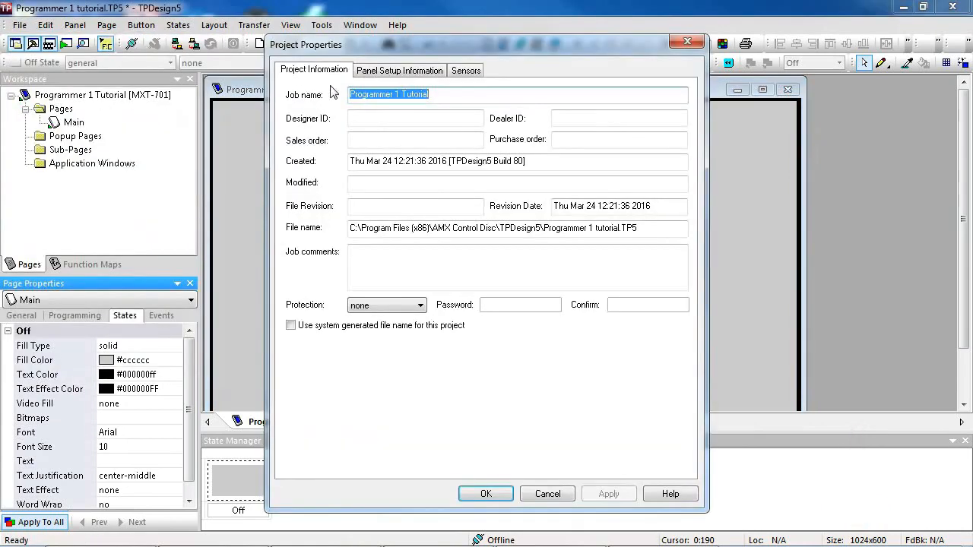
{"action": "left_click", "coordinate": [388, 70]}
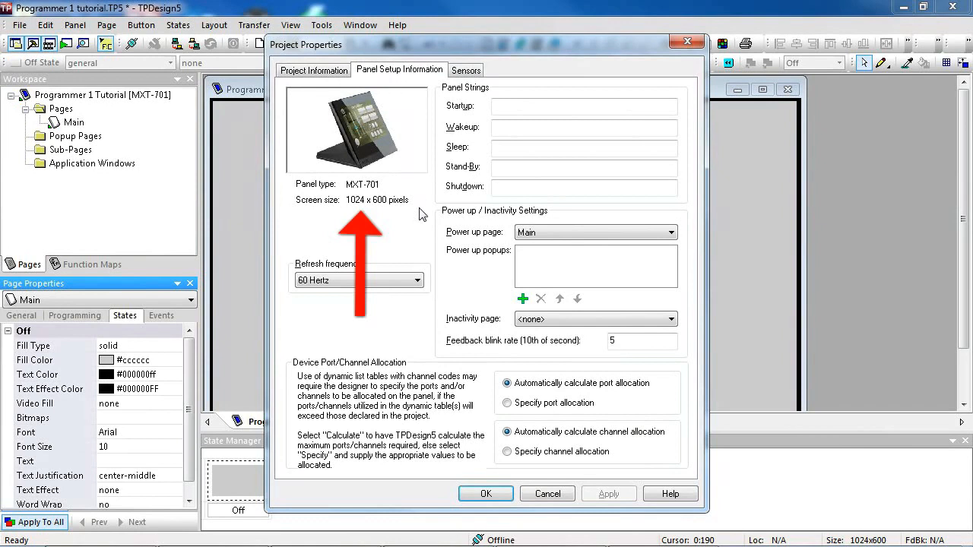
{"action": "left_click", "coordinate": [547, 495]}
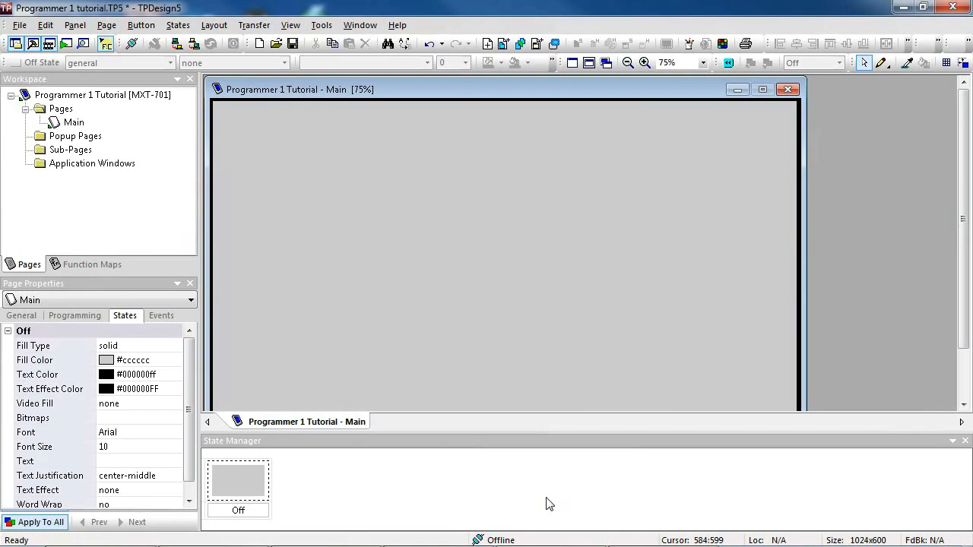
Import CoA Background Template.png from the Desktop into the project's image resources
{"action": "left_click", "coordinate": [74, 25]}
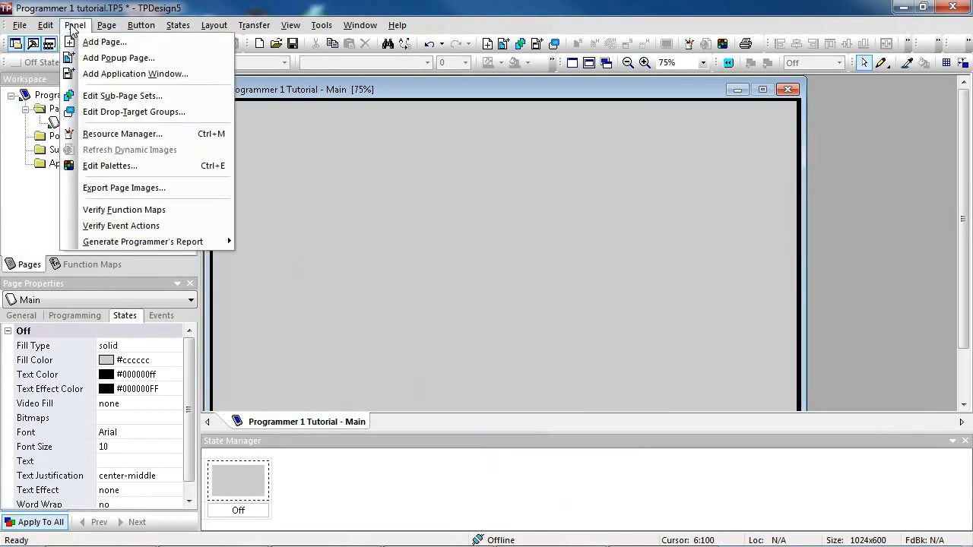
{"action": "left_click", "coordinate": [76, 135]}
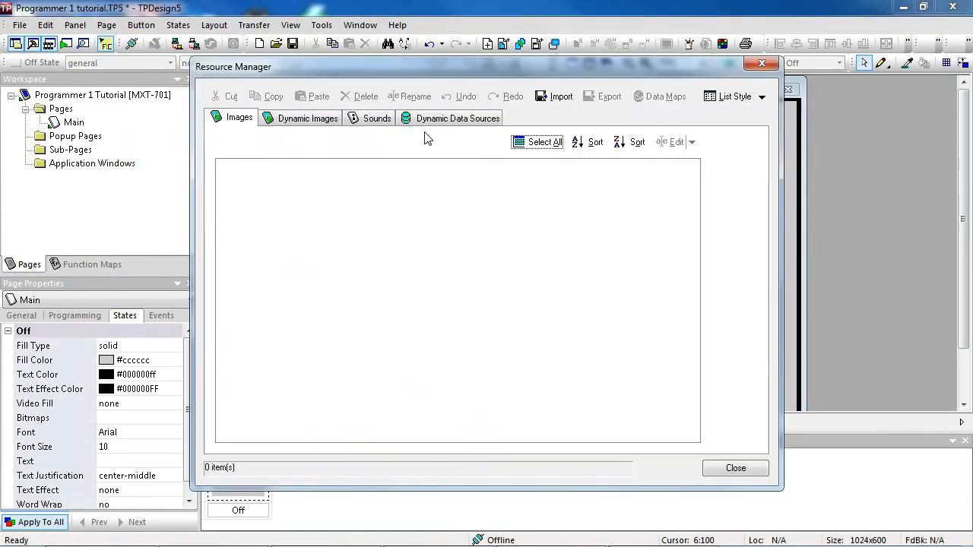
{"action": "left_click", "coordinate": [554, 99]}
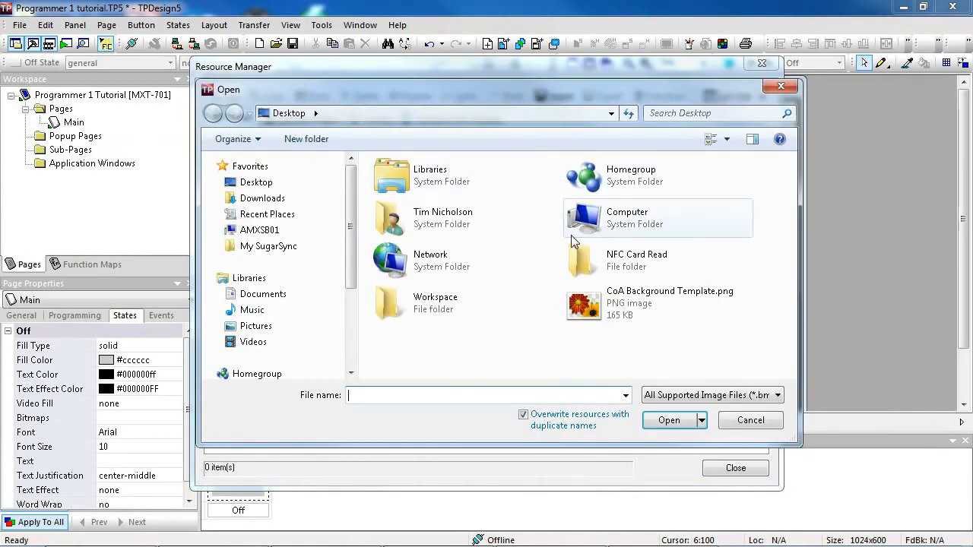
{"action": "left_click", "coordinate": [625, 304]}
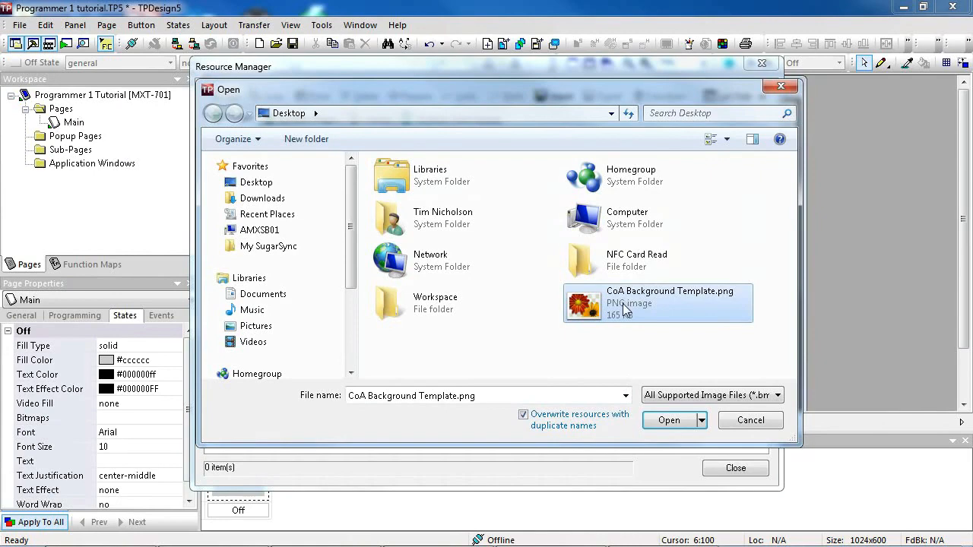
{"action": "left_click", "coordinate": [669, 420]}
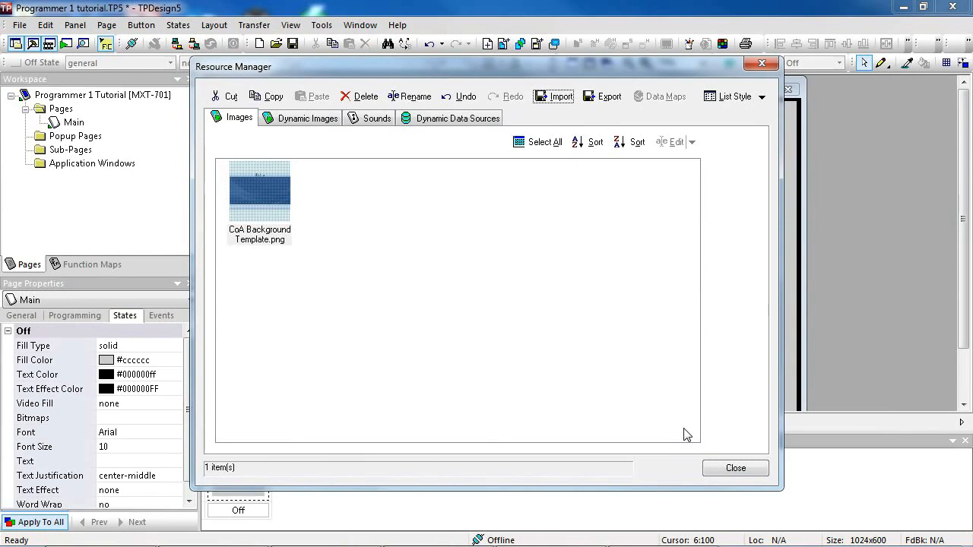
{"action": "left_click", "coordinate": [725, 470]}
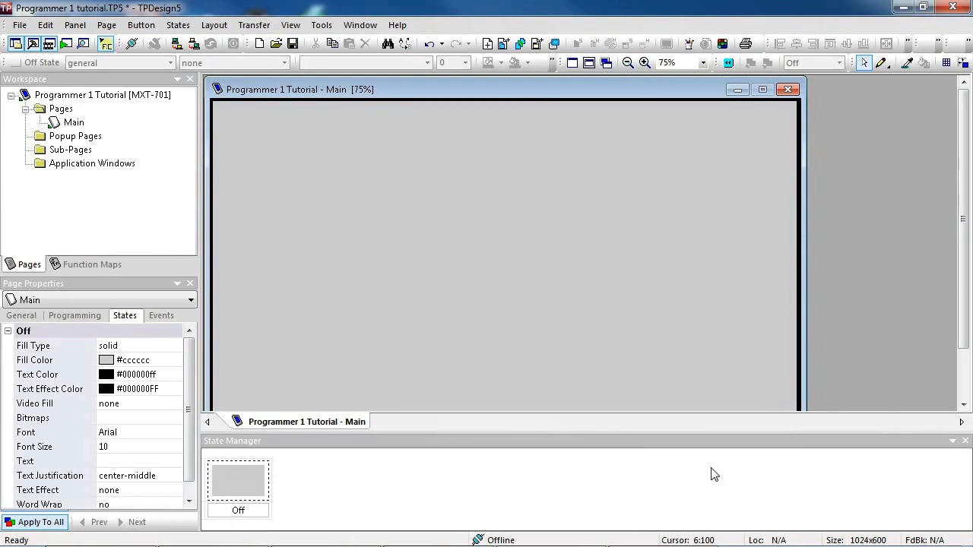
Add CoA Background Template.png as the bitmap of the Main page's Off state, keeping center-middle justification
{"action": "left_click", "coordinate": [106, 420]}
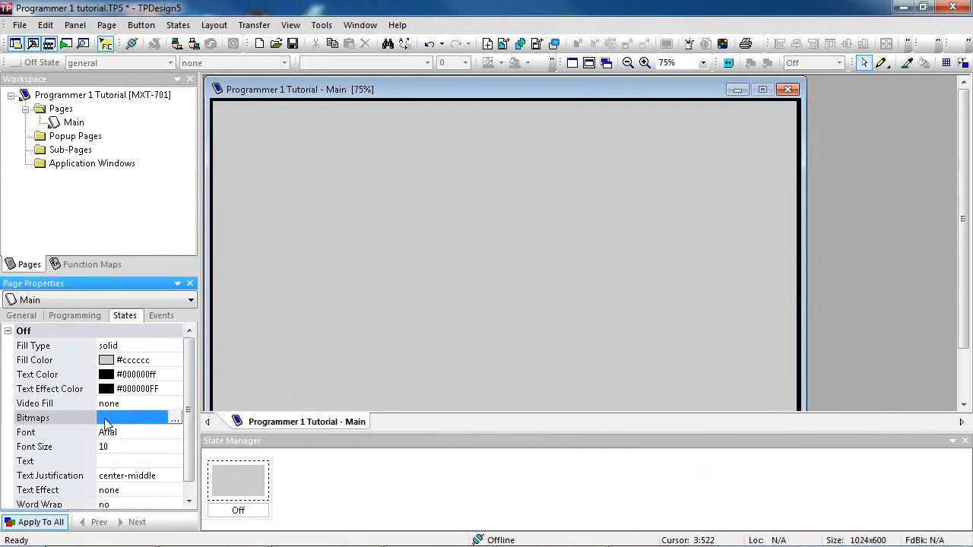
{"action": "left_click", "coordinate": [176, 418]}
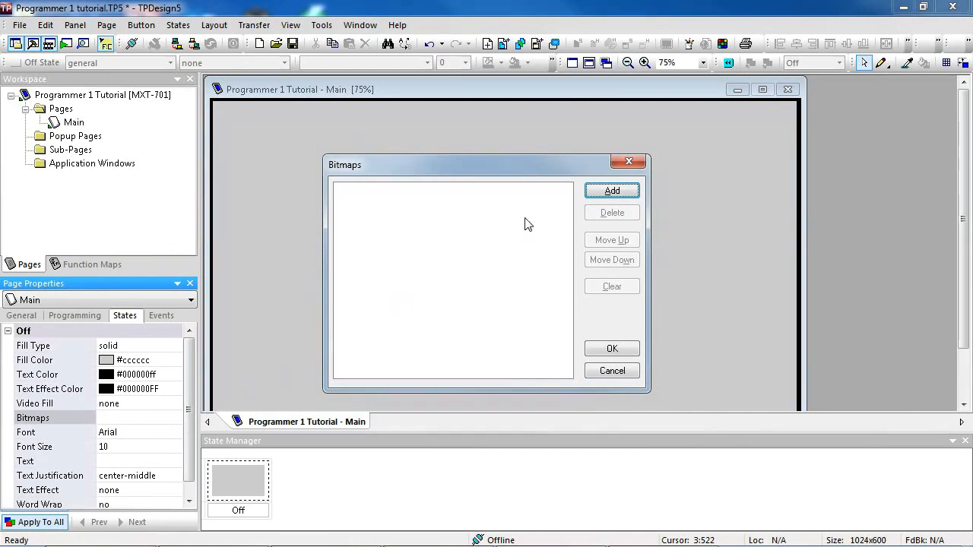
{"action": "left_click", "coordinate": [600, 193]}
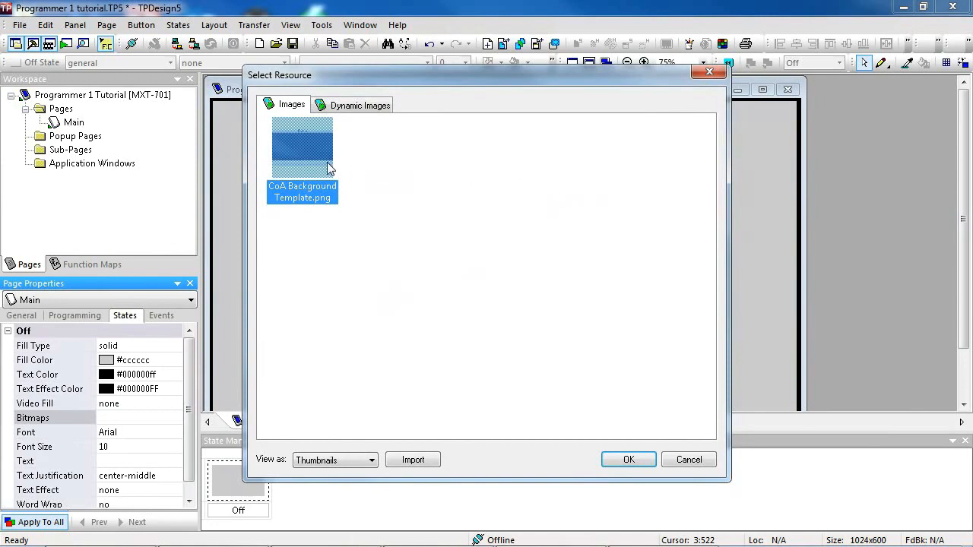
{"action": "left_click", "coordinate": [627, 460]}
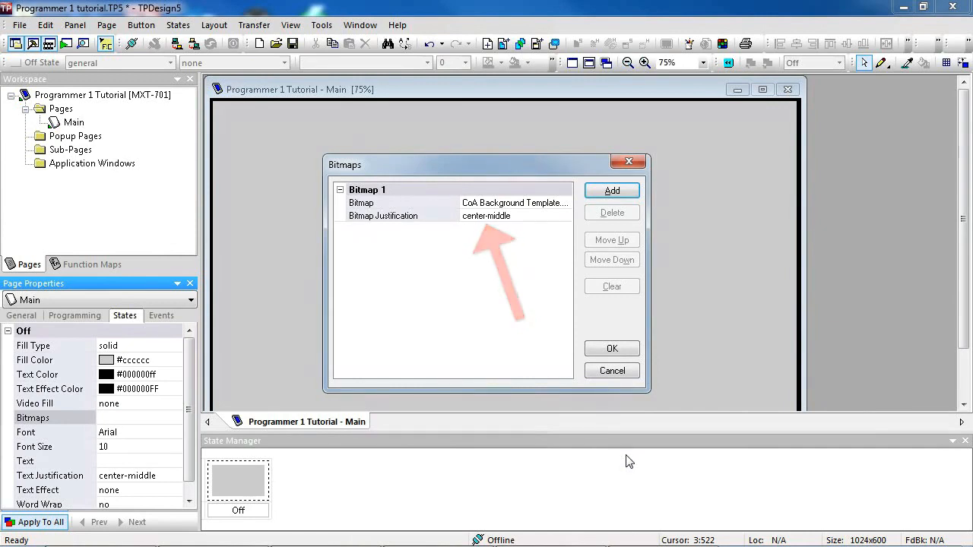
{"action": "left_click", "coordinate": [619, 350]}
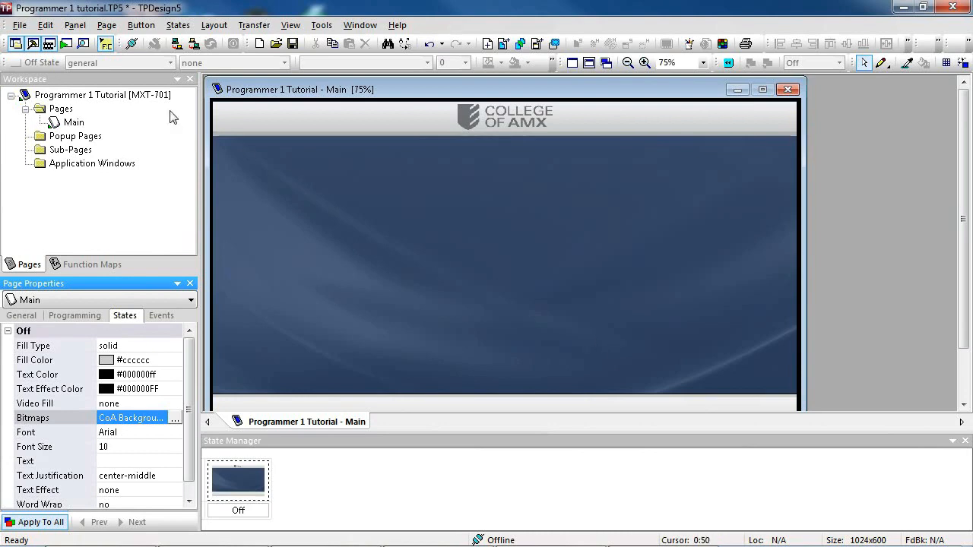
Add a new page named Video Preview with a black (000000) page background
{"action": "left_click", "coordinate": [75, 25]}
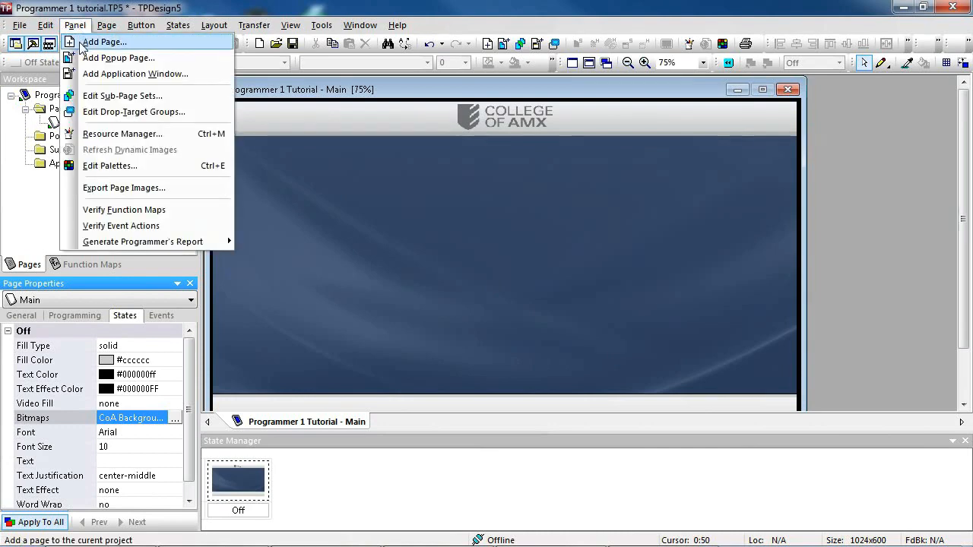
{"action": "left_click", "coordinate": [86, 42]}
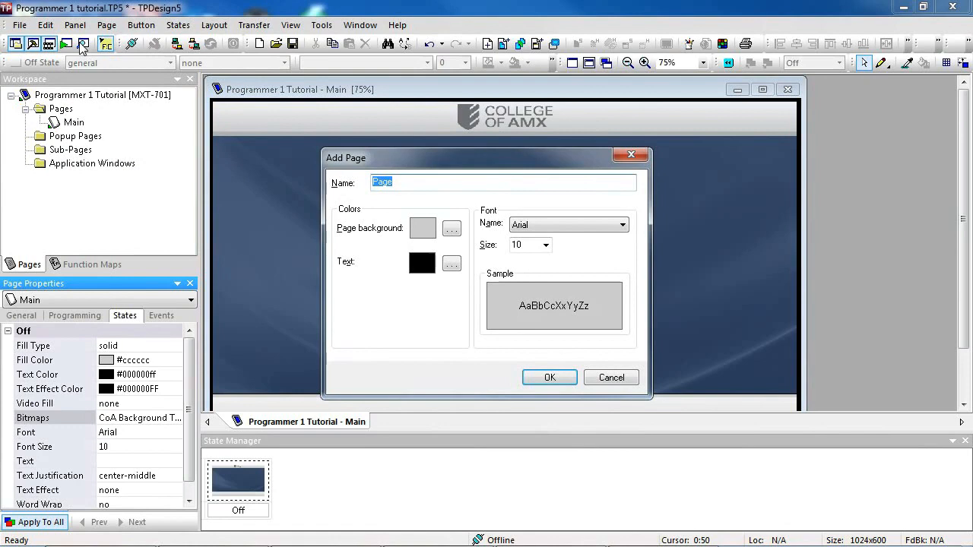
{"action": "type", "text": "Video Preview"}
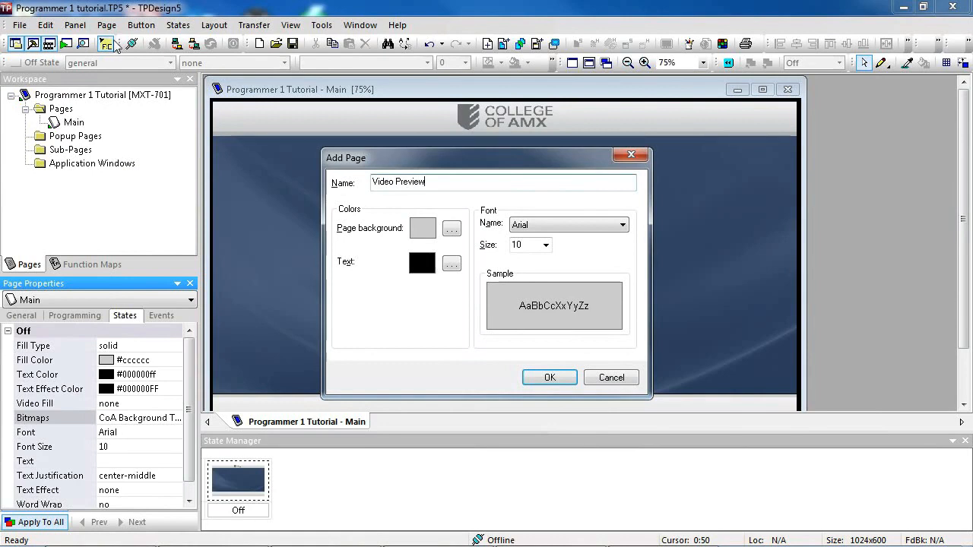
{"action": "left_click", "coordinate": [451, 231]}
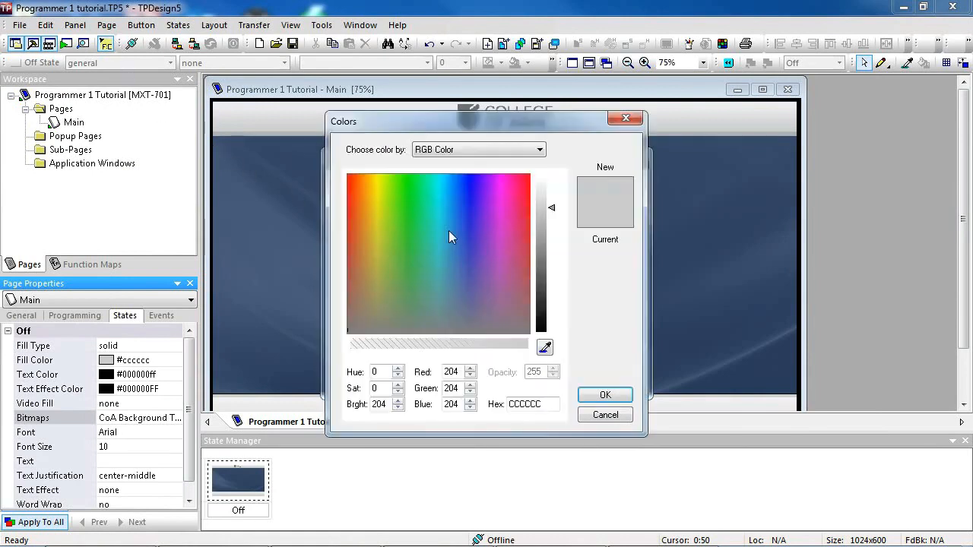
{"action": "left_click_drag", "start_coordinate": [550, 206], "coordinate": [549, 338]}
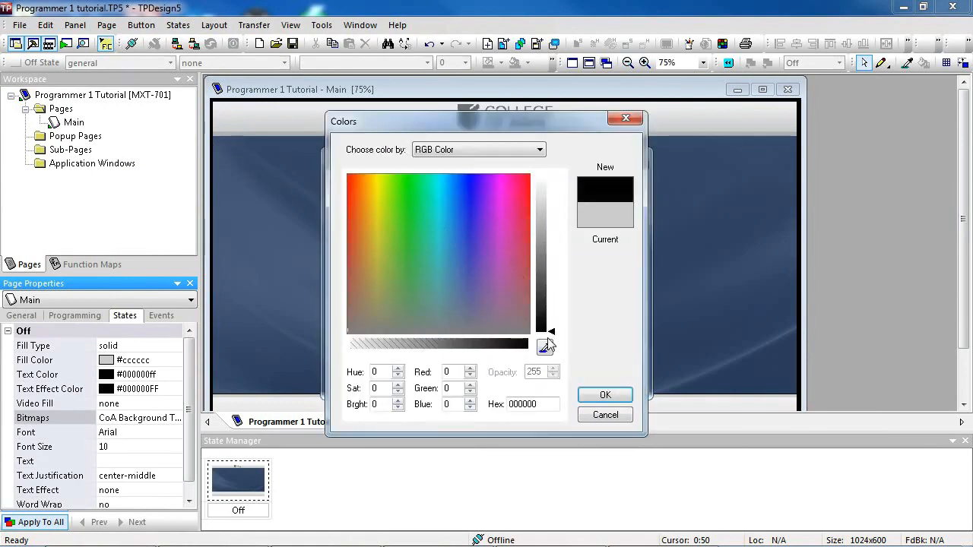
{"action": "left_click", "coordinate": [605, 395]}
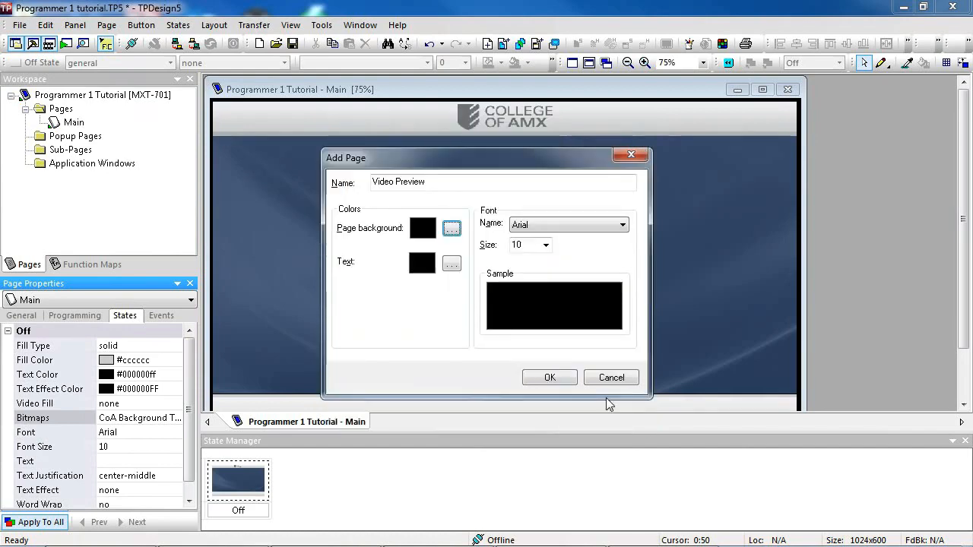
{"action": "left_click", "coordinate": [550, 378]}
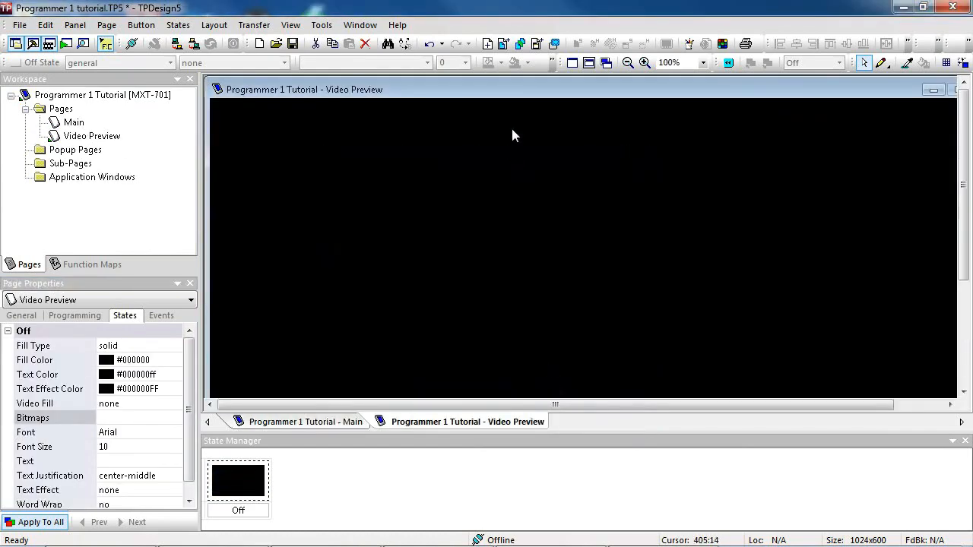
Set the Video Fill of the Video Preview page's Off state to MXA-MPL
{"action": "left_click", "coordinate": [627, 63]}
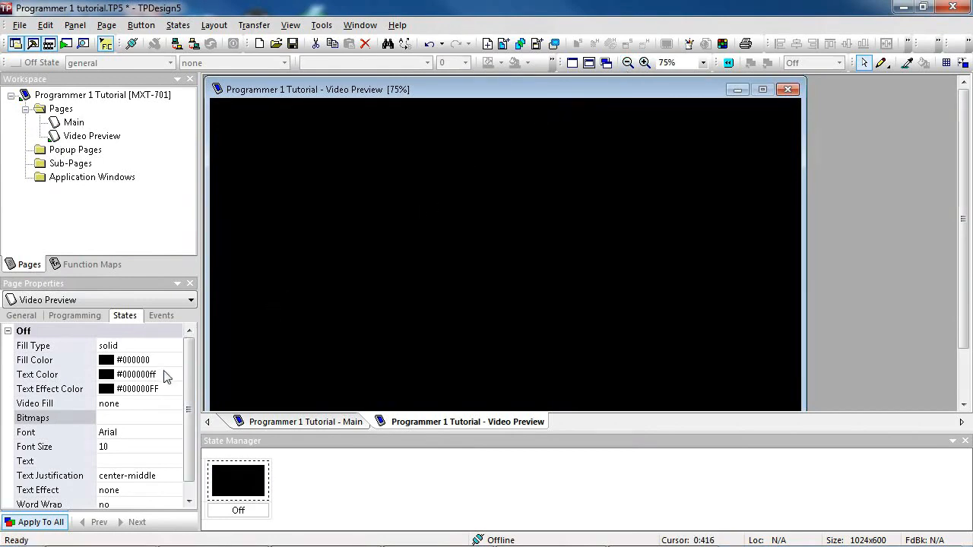
{"action": "left_click", "coordinate": [122, 404]}
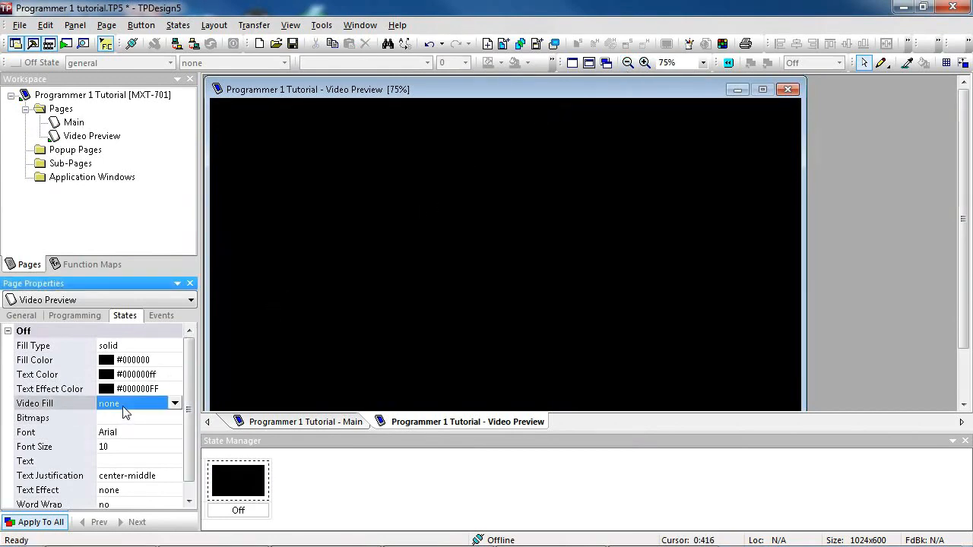
{"action": "left_click", "coordinate": [175, 405]}
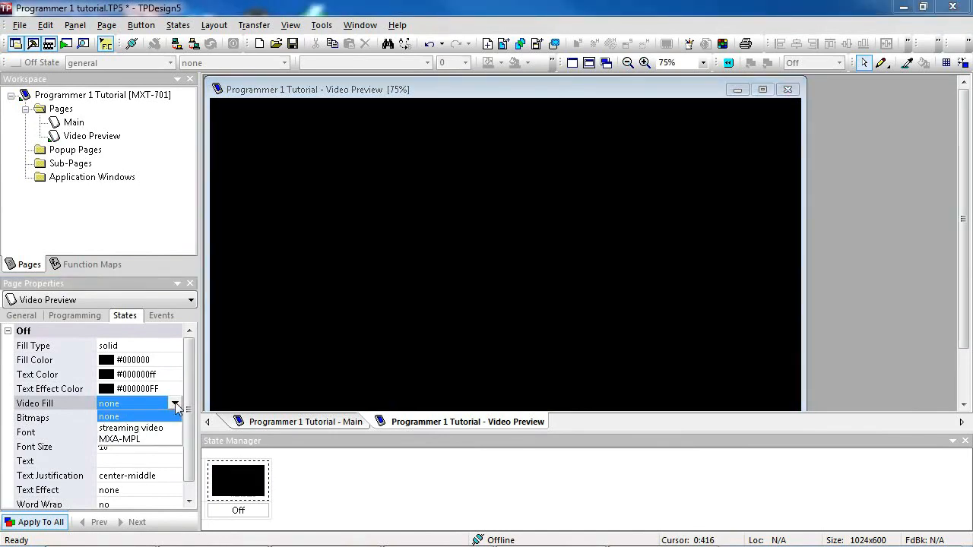
{"action": "left_click", "coordinate": [151, 439]}
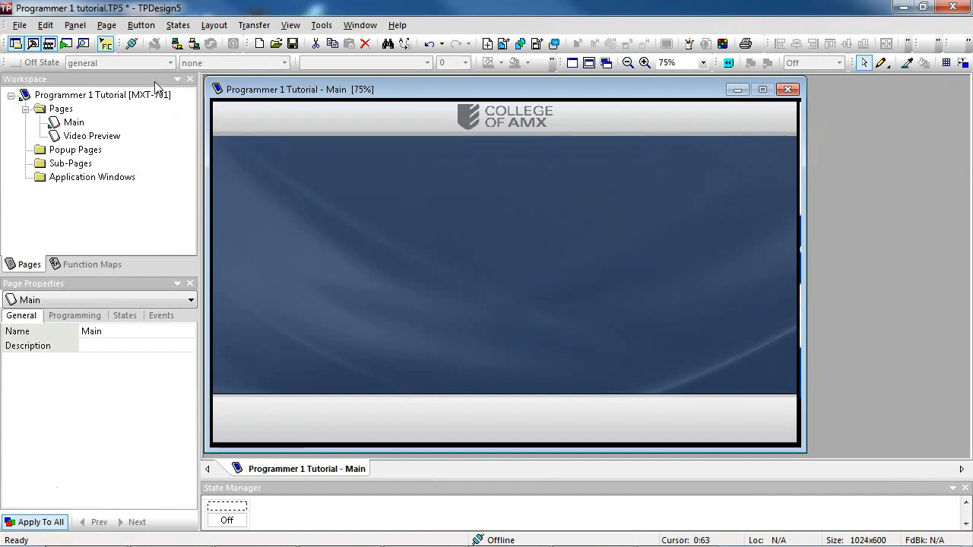
Draw a button about 174 × 112 pixels in the upper-left area of the Main page, at about left 92, top 159
{"action": "left_click", "coordinate": [45, 25]}
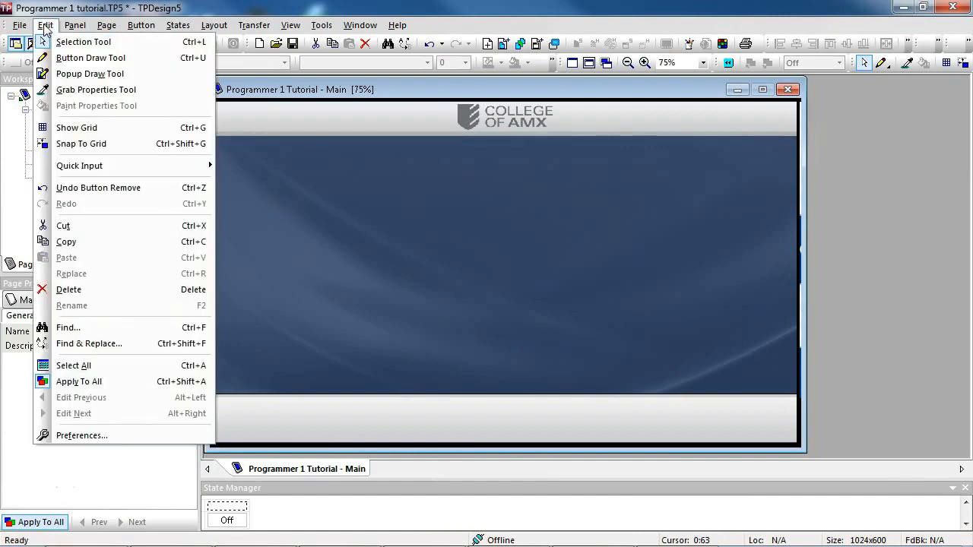
{"action": "left_click", "coordinate": [60, 59]}
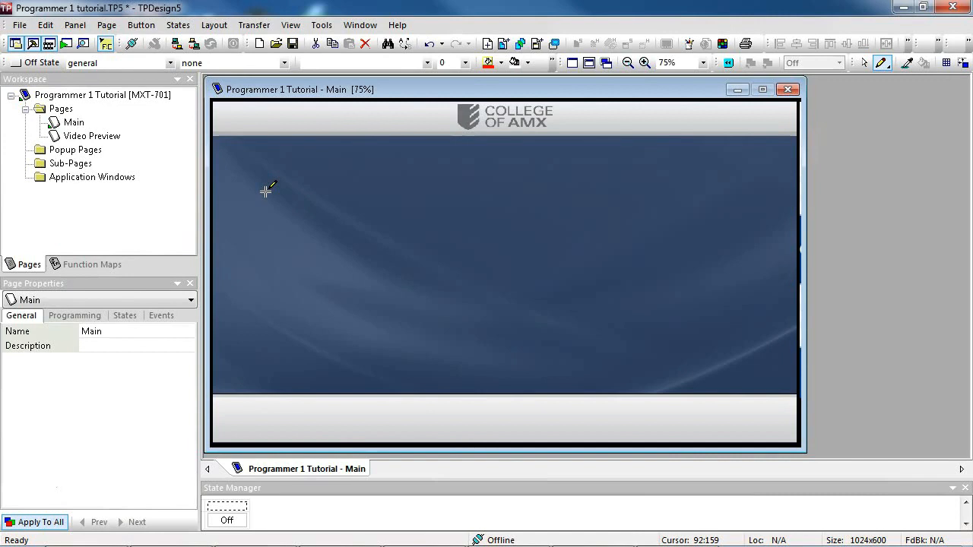
{"action": "key", "text": "alt"}
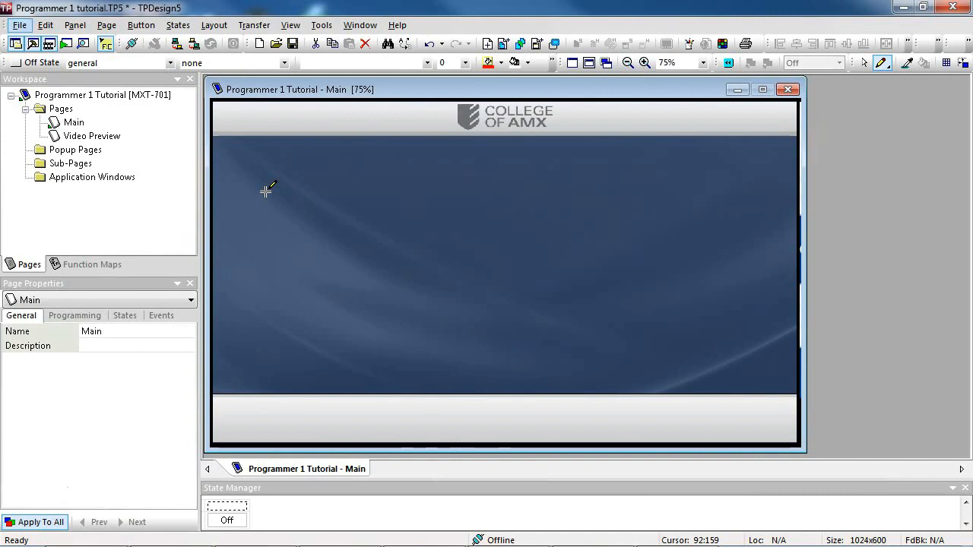
{"action": "left_click_drag", "start_coordinate": [265, 191], "coordinate": [365, 256]}
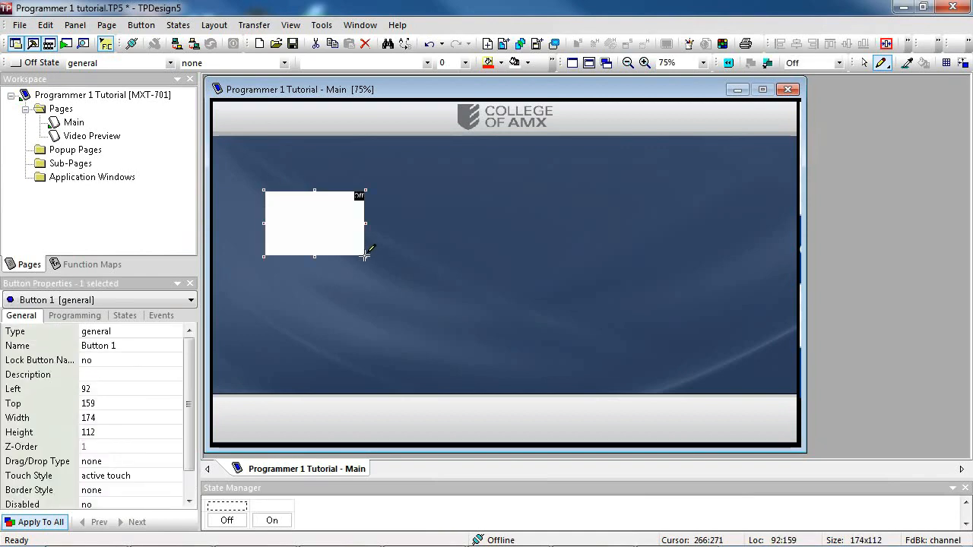
{"action": "key", "text": "Escape"}
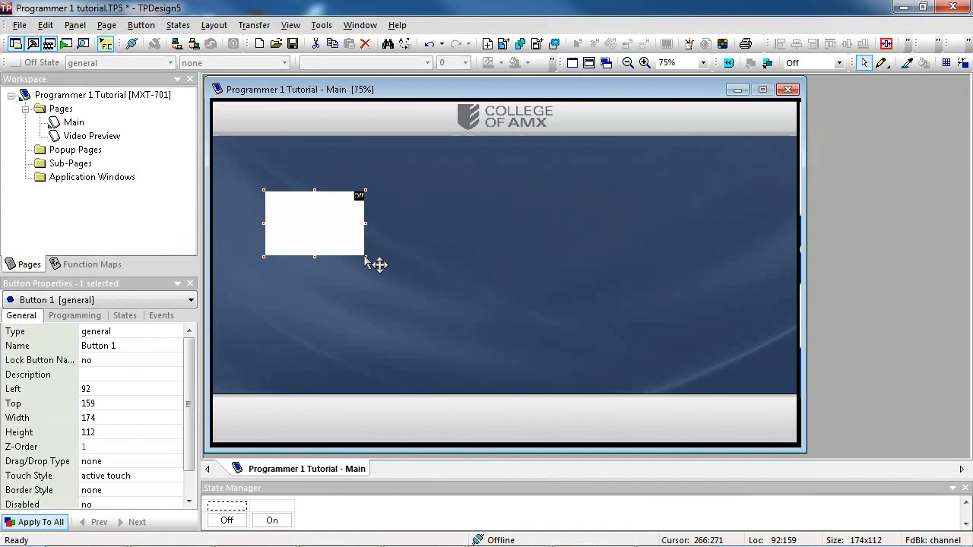
Move the new button to the right and slightly up, and enlarge it from its lower-left corner to about 222 × 148 pixels
{"action": "left_click_drag", "start_coordinate": [326, 230], "coordinate": [448, 215]}
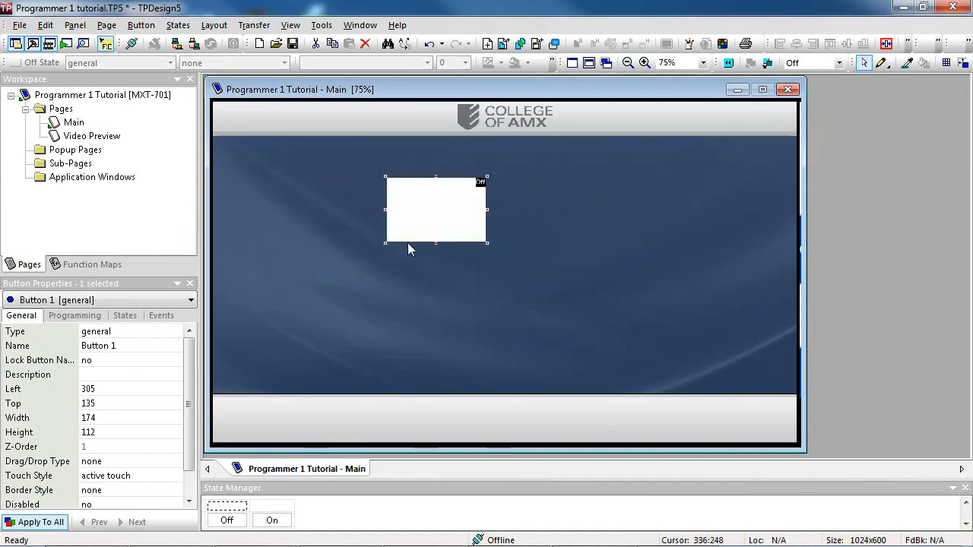
{"action": "left_click_drag", "start_coordinate": [380, 244], "coordinate": [357, 263]}
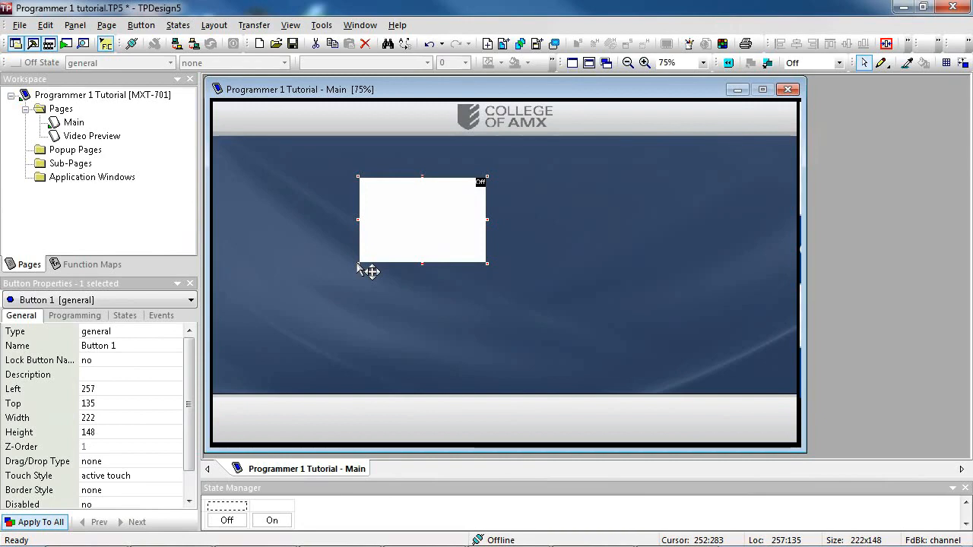
Examine the button's available types and the settings of its Off state
{"action": "left_click", "coordinate": [174, 335]}
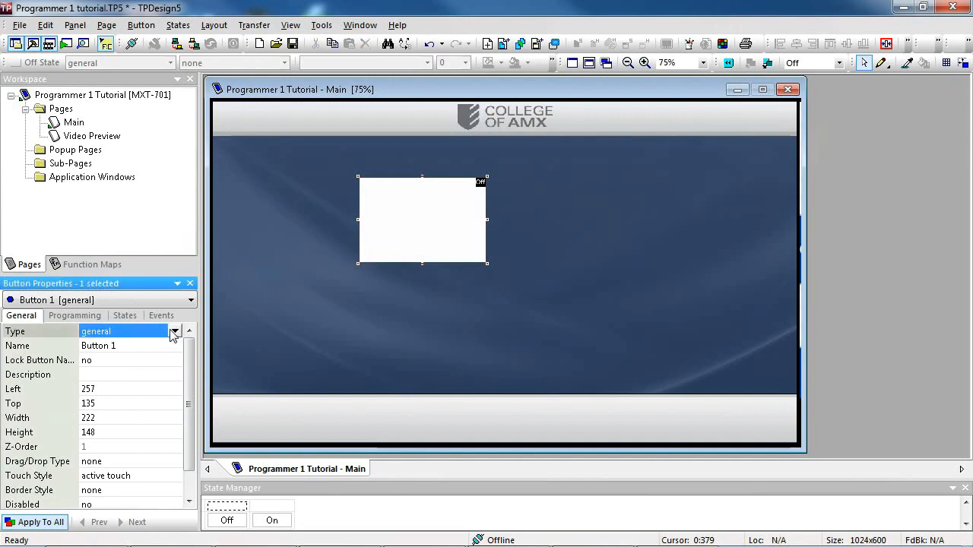
{"action": "left_click", "coordinate": [174, 335]}
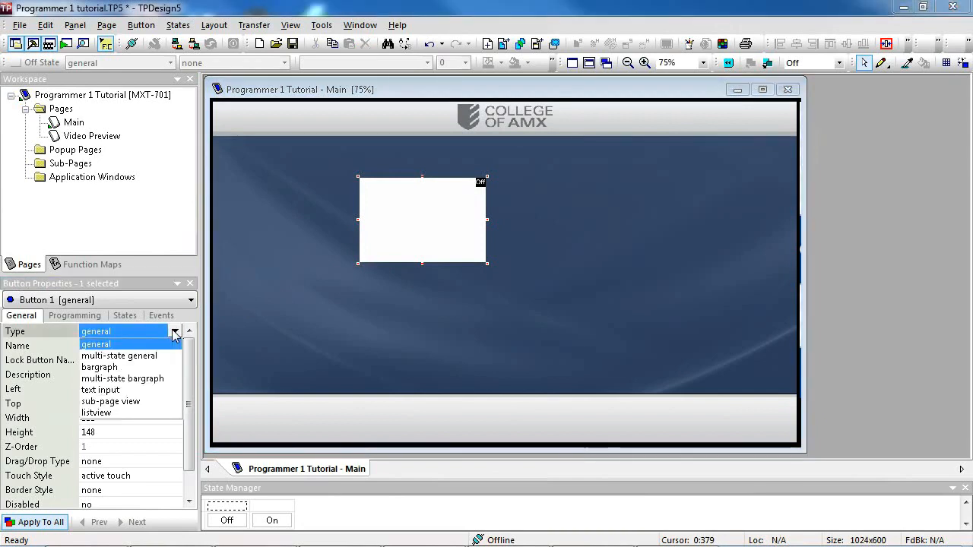
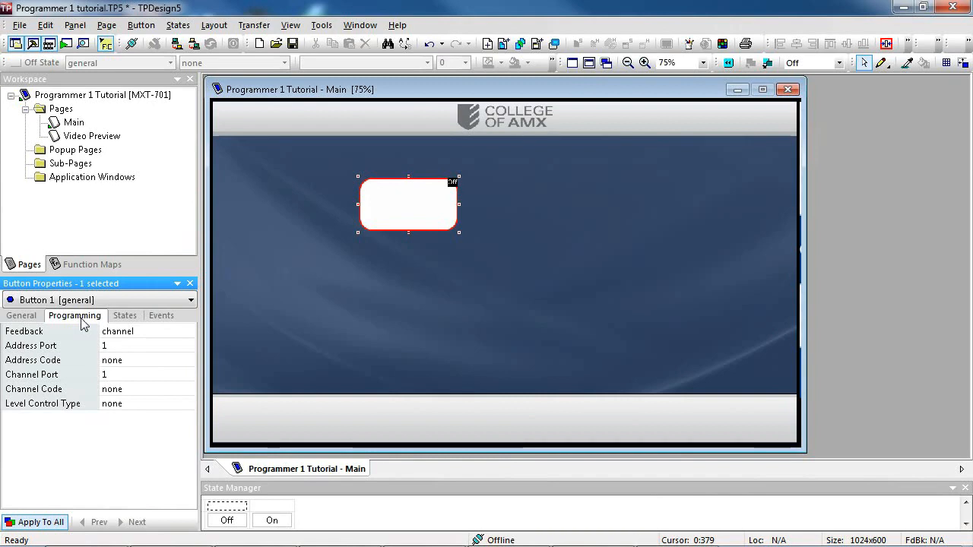
{"action": "left_click", "coordinate": [126, 320]}
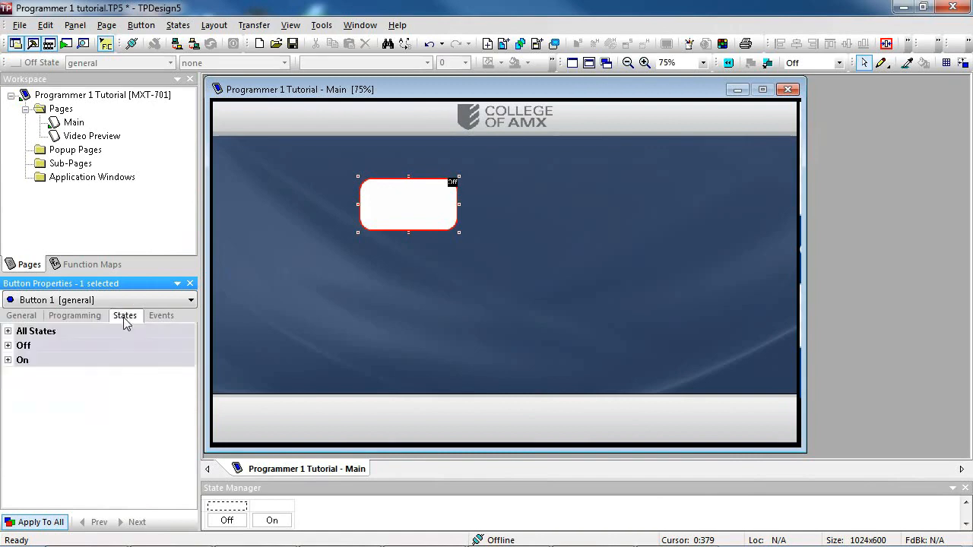
{"action": "left_click", "coordinate": [8, 346]}
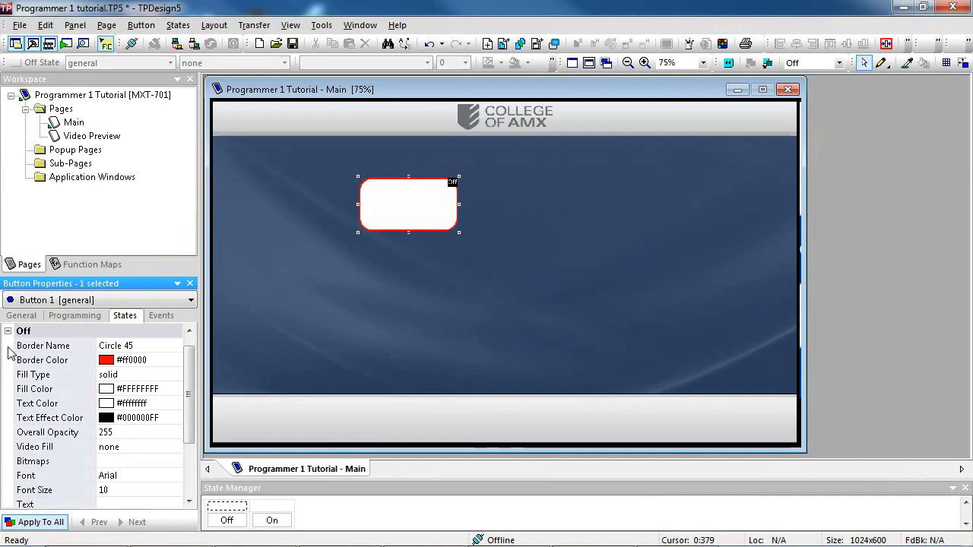
{"action": "left_click", "coordinate": [9, 332]}
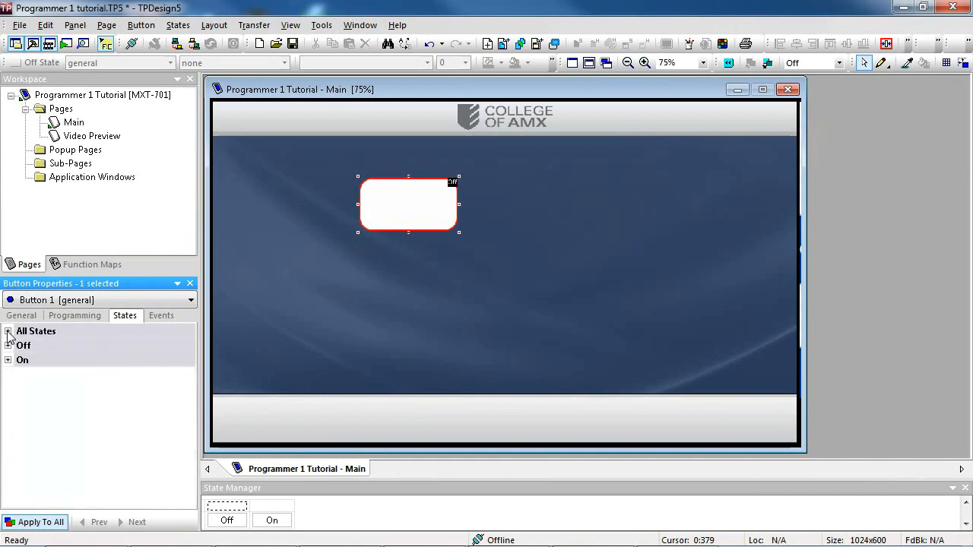
Set the button's border color for all states to the named color Grey5
{"action": "left_click", "coordinate": [8, 332]}
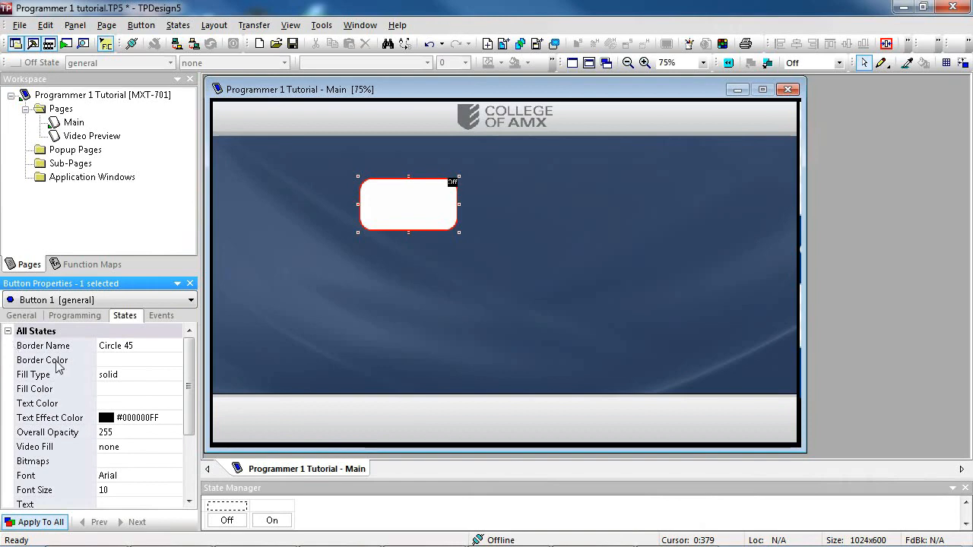
{"action": "left_click", "coordinate": [130, 361]}
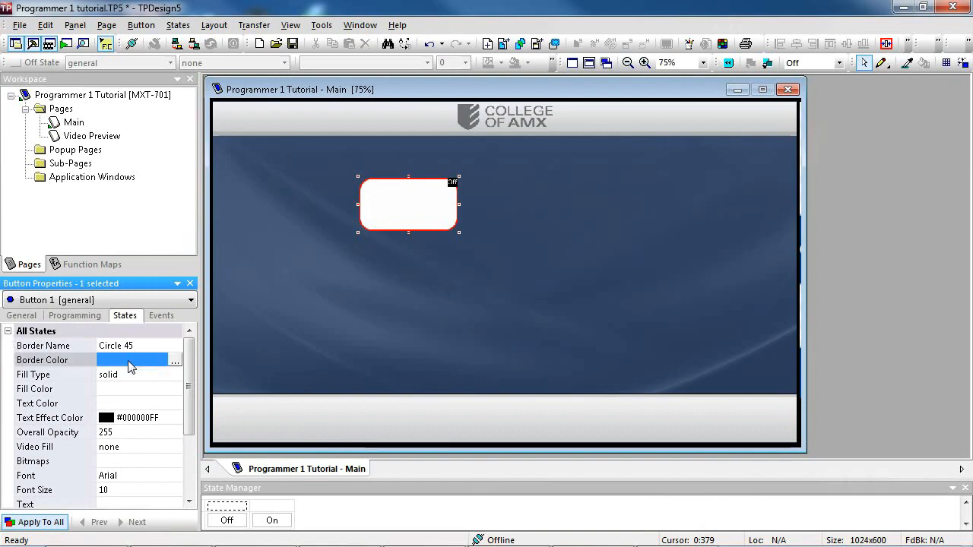
{"action": "left_click", "coordinate": [174, 362]}
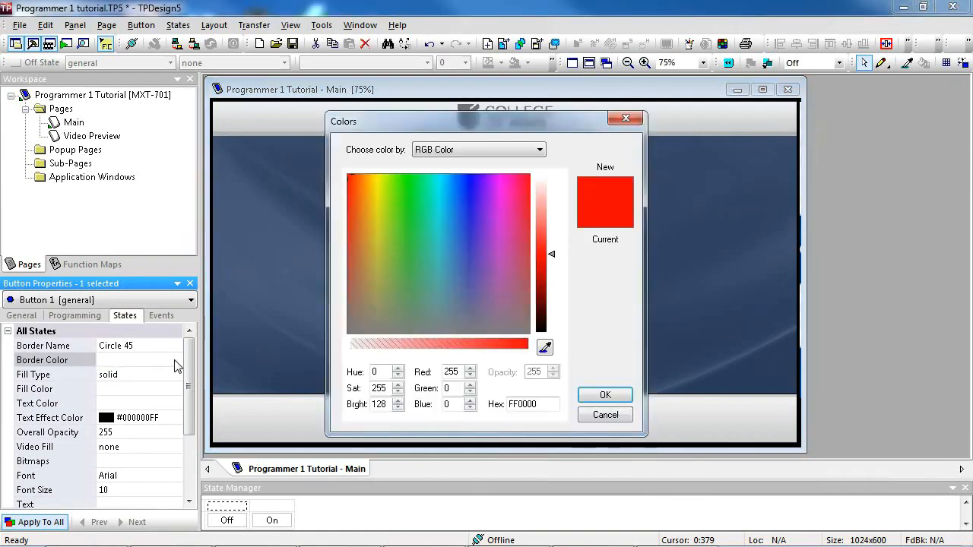
{"action": "left_click", "coordinate": [475, 148]}
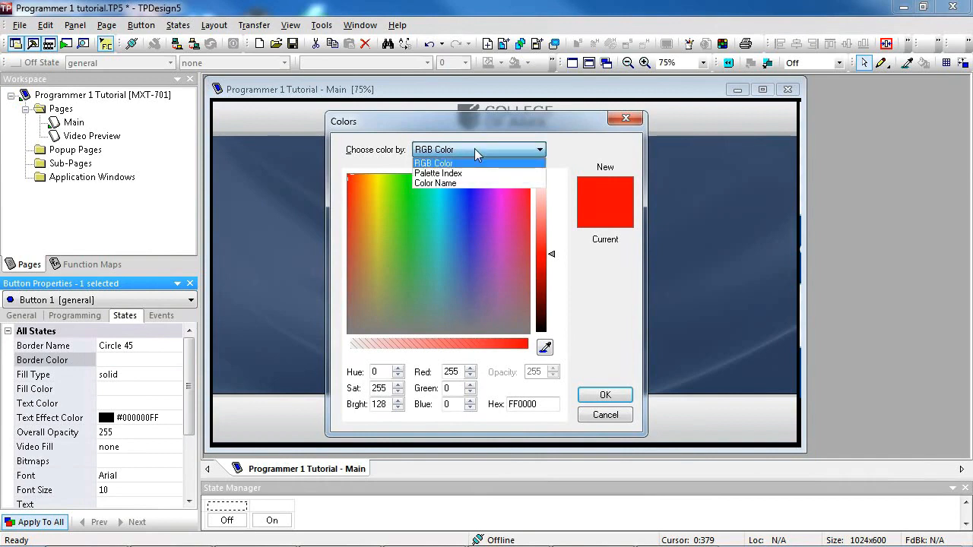
{"action": "left_click", "coordinate": [451, 183]}
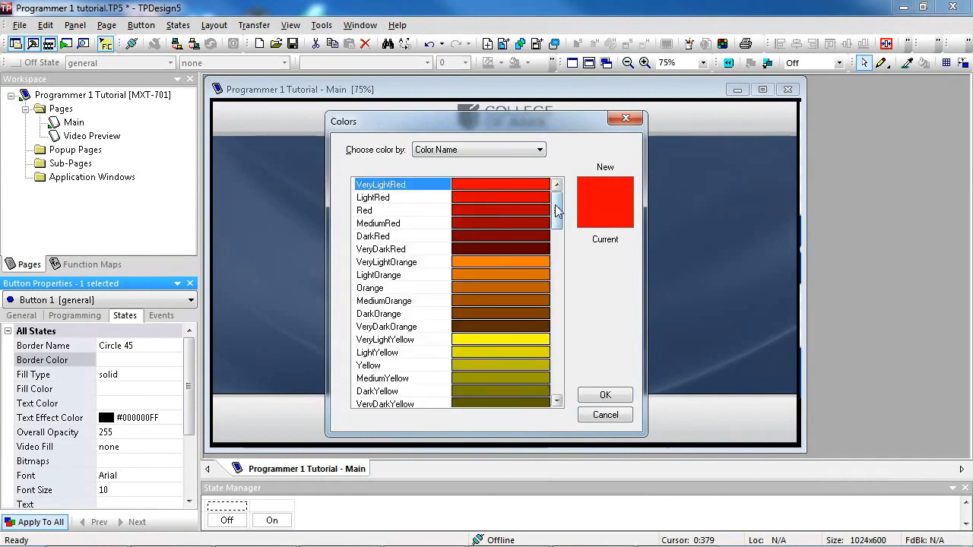
{"action": "left_click_drag", "start_coordinate": [558, 206], "coordinate": [554, 384]}
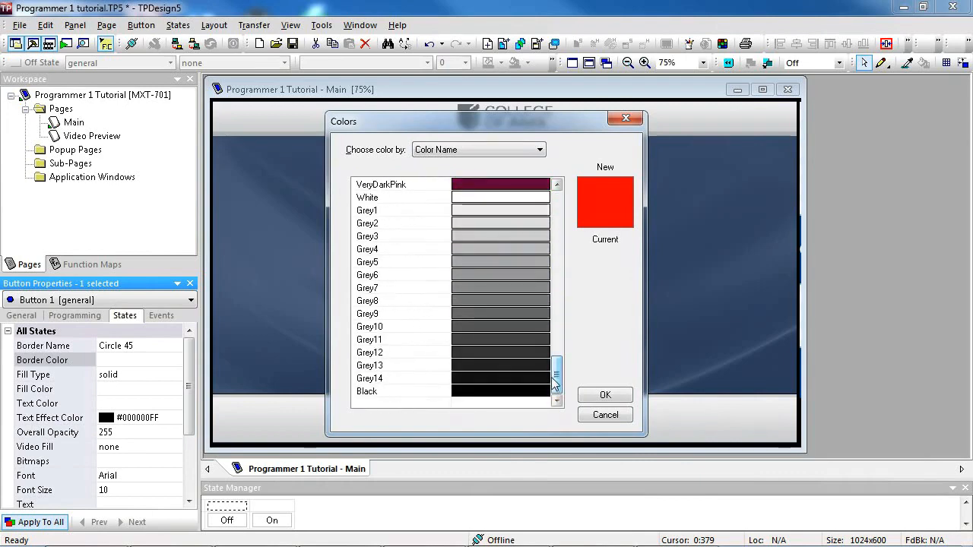
{"action": "left_click", "coordinate": [479, 259]}
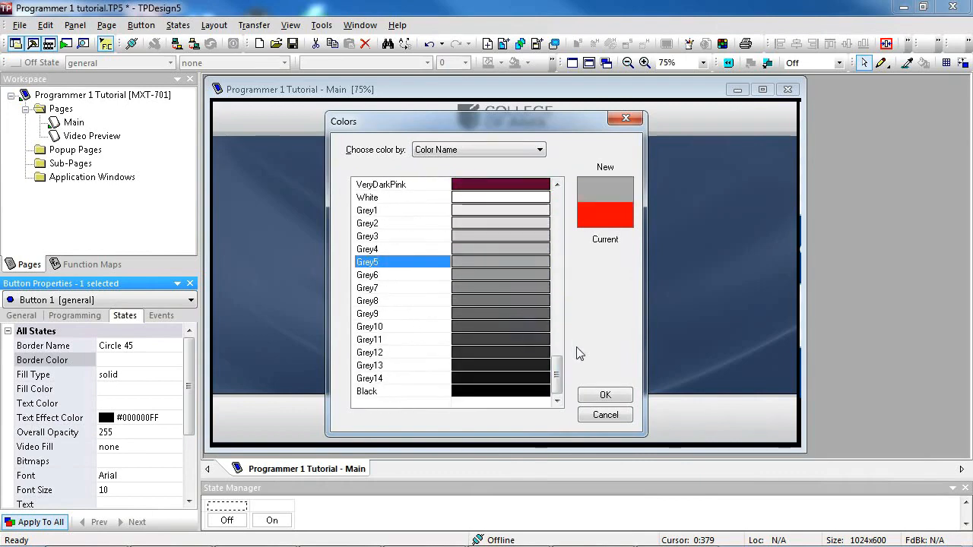
{"action": "left_click", "coordinate": [601, 396]}
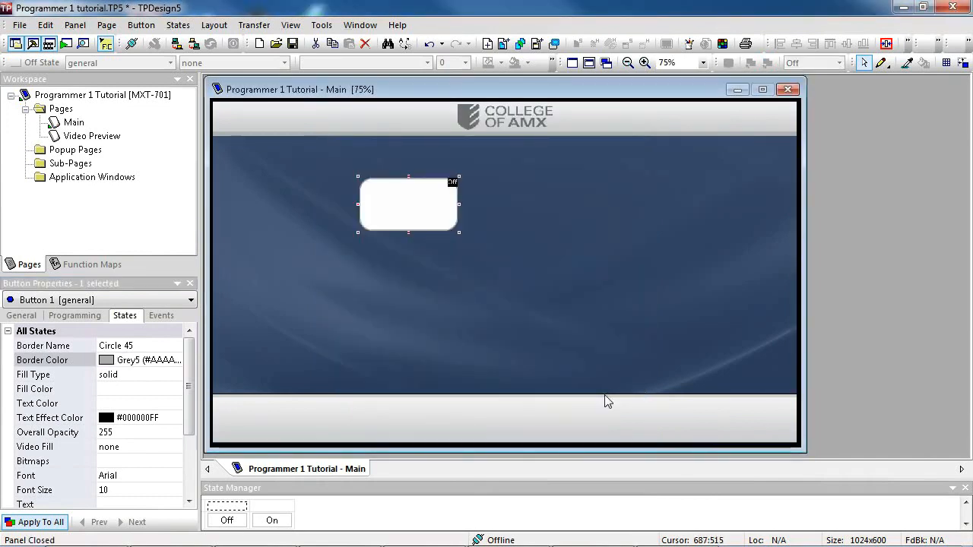
Set the fill color of the button's Off state to the named color DarkAqua
{"action": "left_click", "coordinate": [8, 333]}
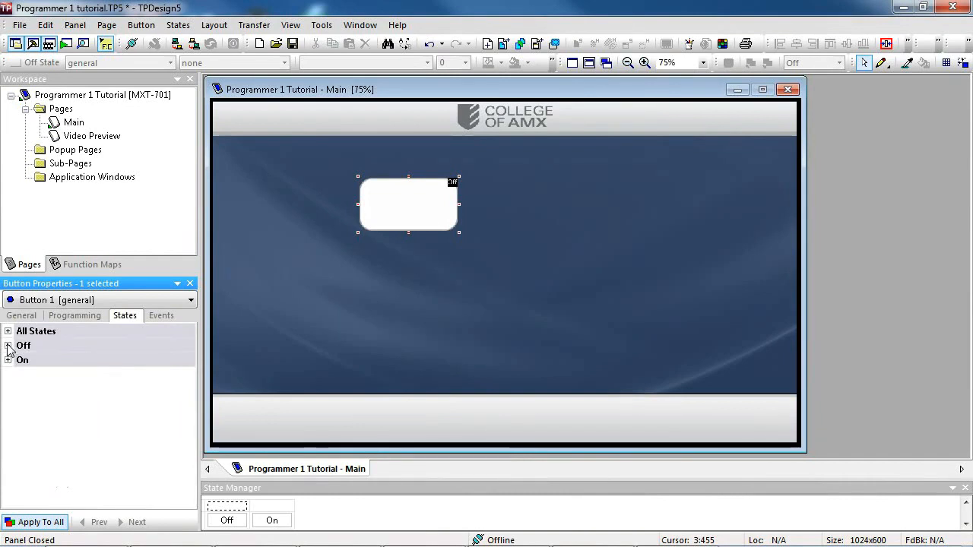
{"action": "left_click", "coordinate": [8, 346]}
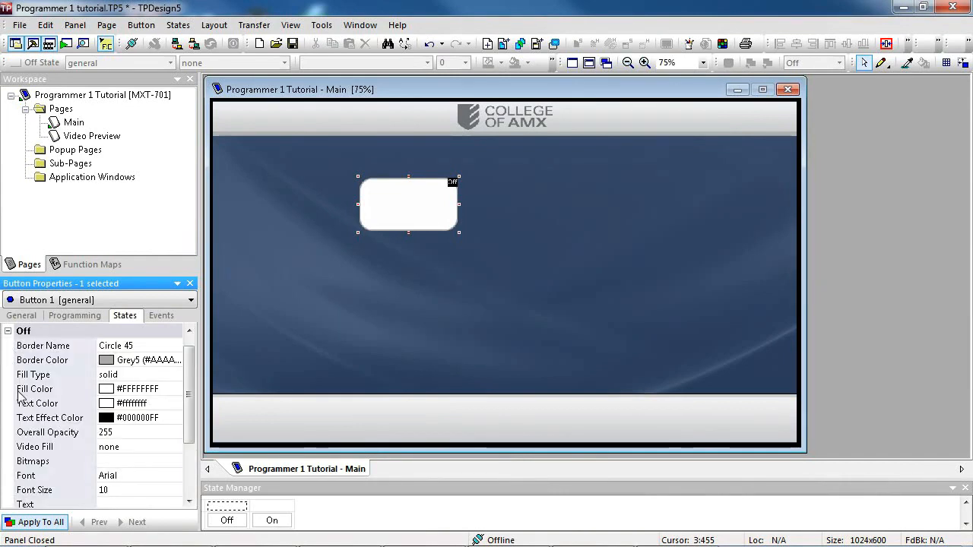
{"action": "left_click", "coordinate": [153, 389]}
{"action": "left_click", "coordinate": [177, 388]}
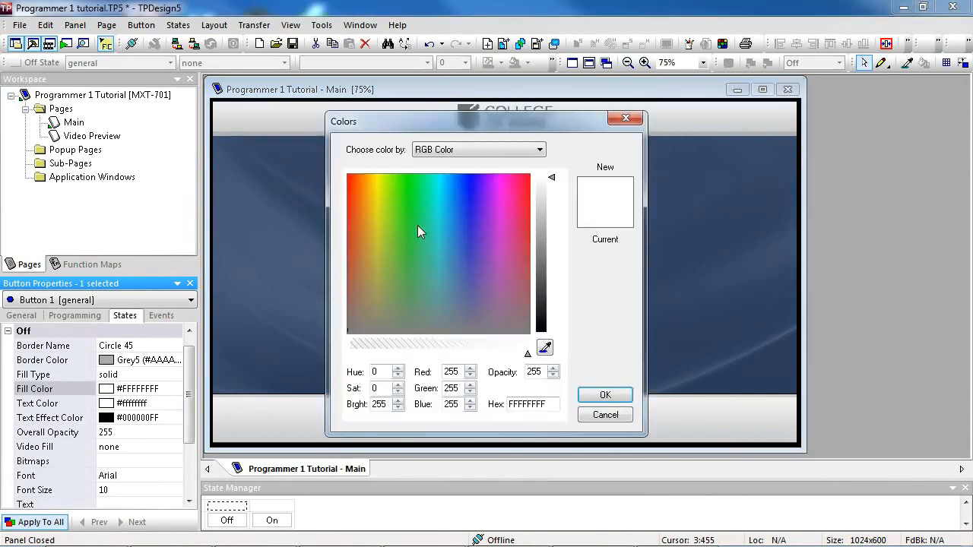
{"action": "left_click", "coordinate": [469, 149]}
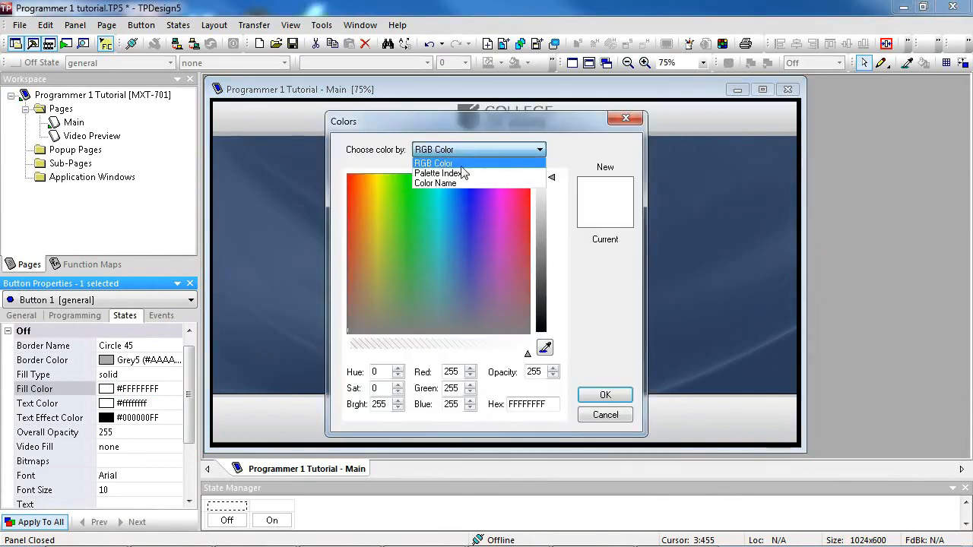
{"action": "left_click", "coordinate": [449, 183]}
{"action": "left_click_drag", "start_coordinate": [557, 344], "coordinate": [558, 296]}
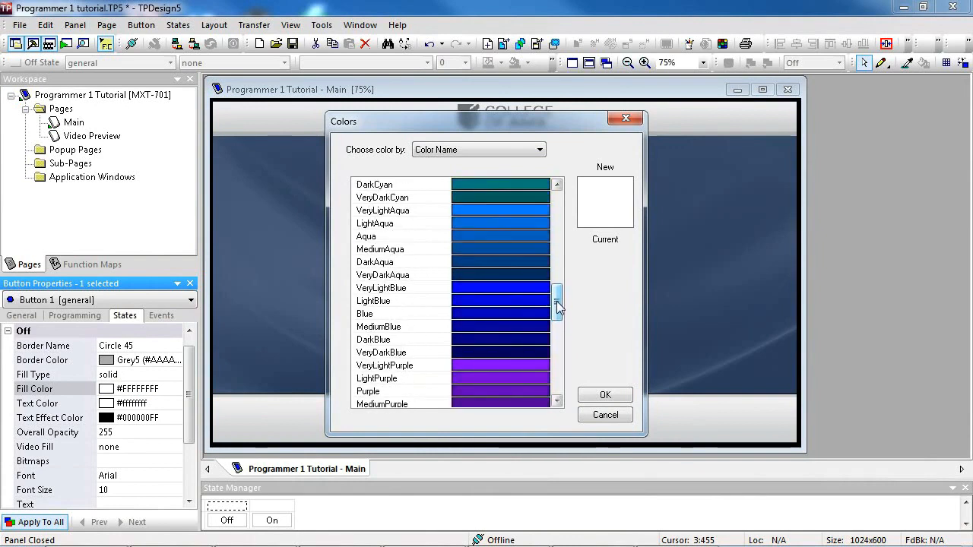
{"action": "left_click", "coordinate": [499, 262]}
{"action": "left_click", "coordinate": [601, 396]}
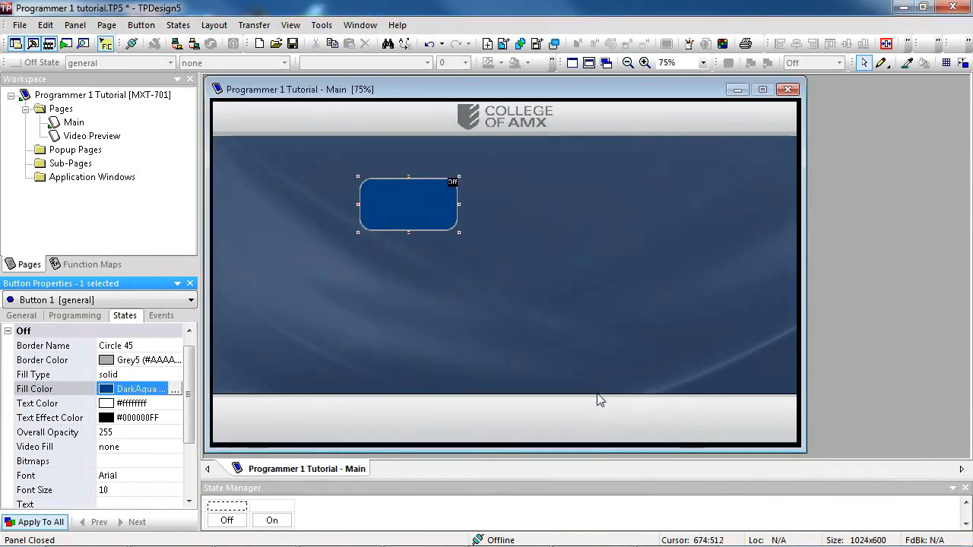
Set the fill color of the button's On state to the named color VeryLightAqua
{"action": "left_click", "coordinate": [9, 331]}
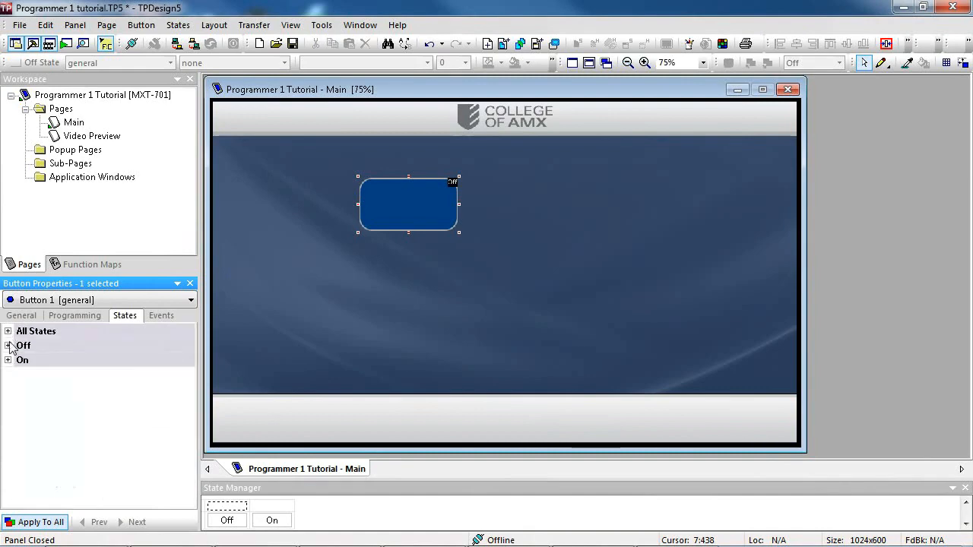
{"action": "left_click", "coordinate": [7, 361]}
{"action": "left_click", "coordinate": [141, 390]}
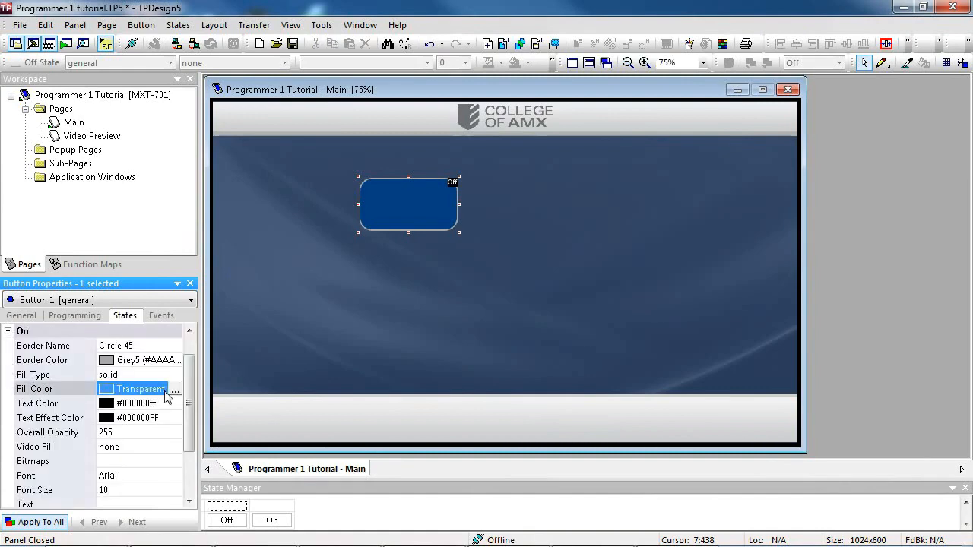
{"action": "left_click", "coordinate": [174, 392]}
{"action": "left_click_drag", "start_coordinate": [554, 377], "coordinate": [561, 304]}
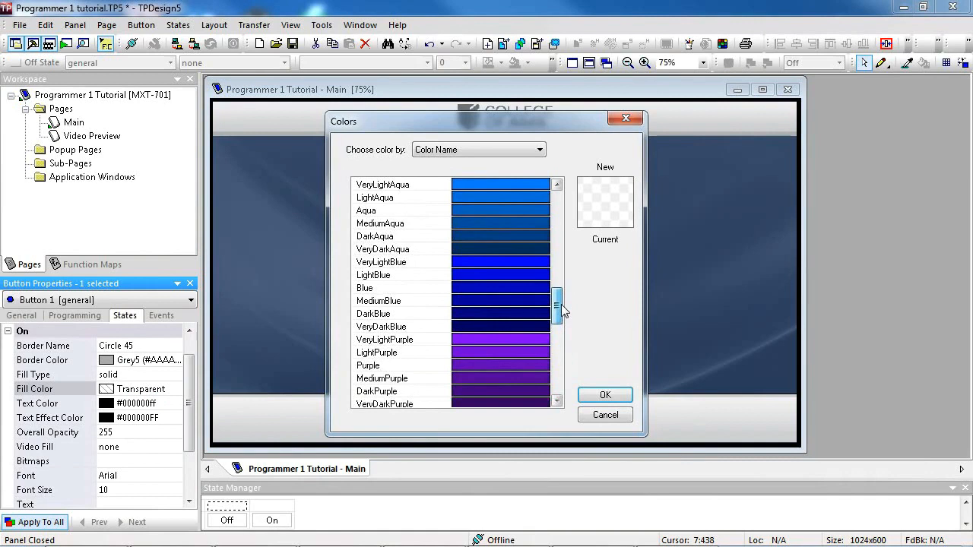
{"action": "left_click", "coordinate": [484, 188]}
{"action": "left_click", "coordinate": [602, 396]}
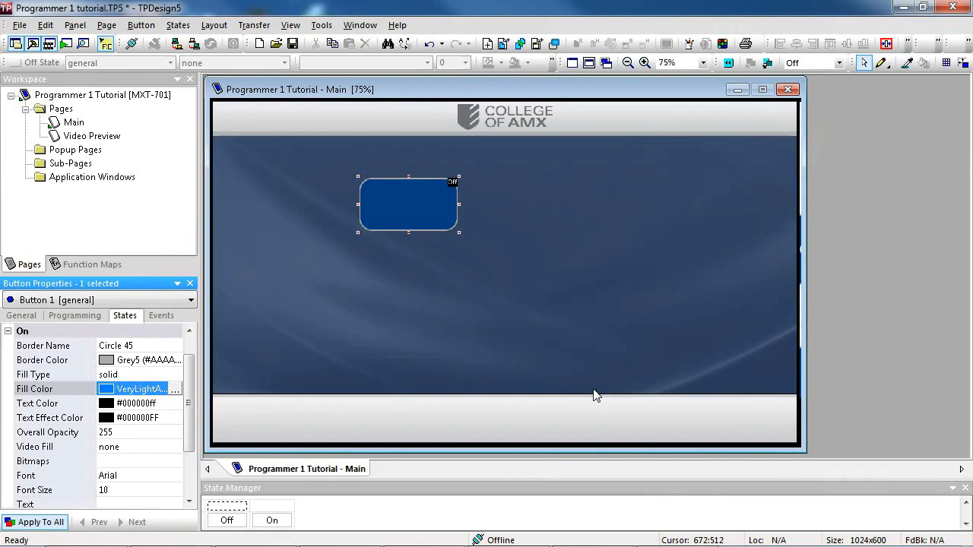
Display the button in its On state on the Main page and switch the display back to Off
{"action": "left_click", "coordinate": [141, 25]}
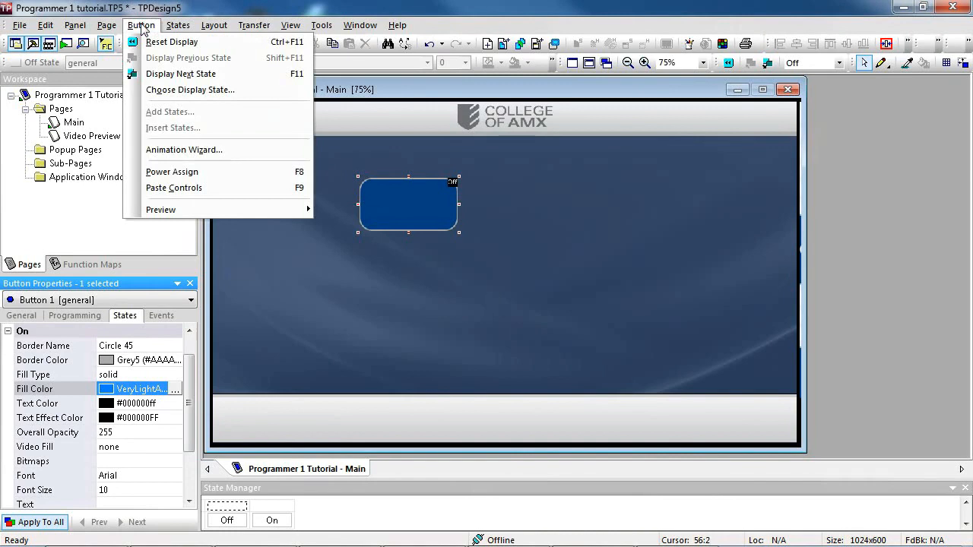
{"action": "left_click", "coordinate": [163, 90]}
{"action": "left_click_drag", "start_coordinate": [454, 197], "coordinate": [521, 200]}
{"action": "left_click", "coordinate": [502, 227]}
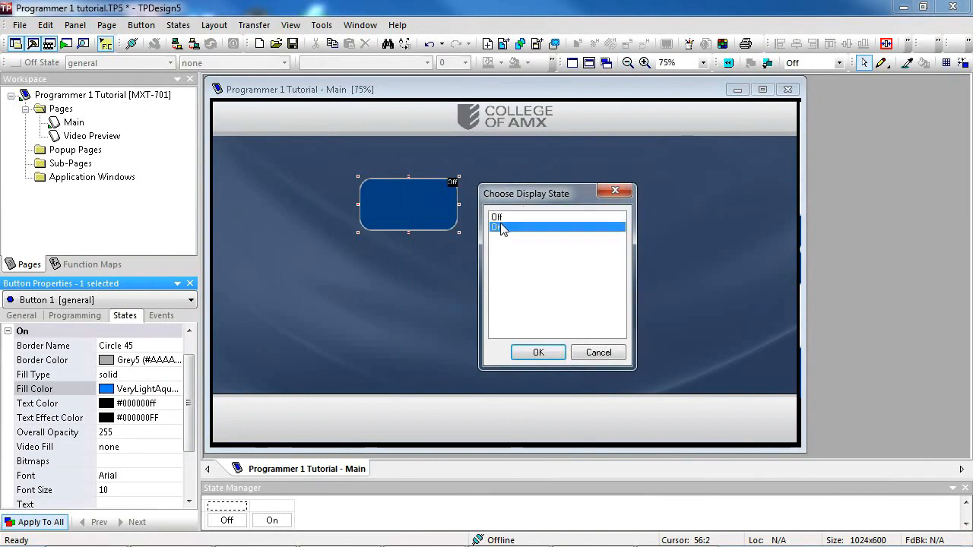
{"action": "left_click", "coordinate": [535, 353]}
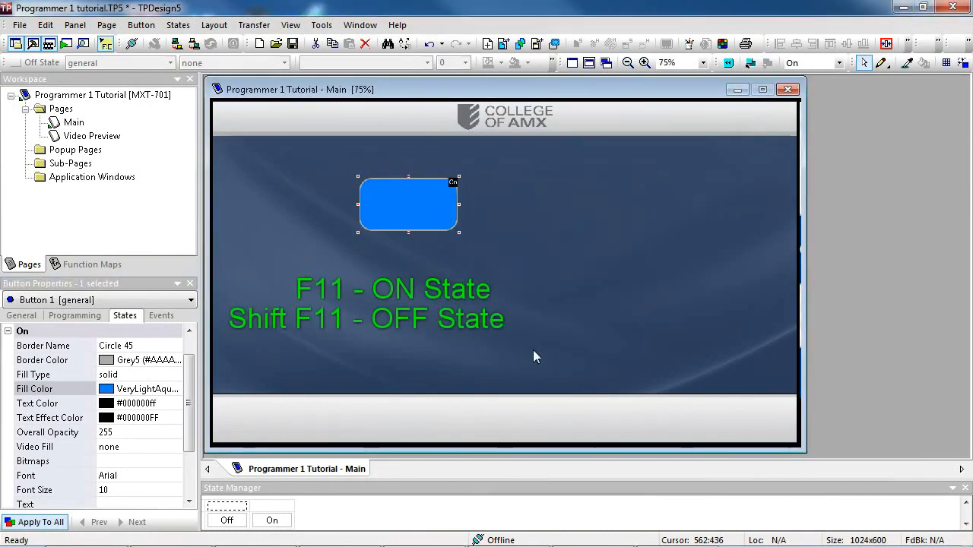
{"action": "key", "text": "shift+F11"}
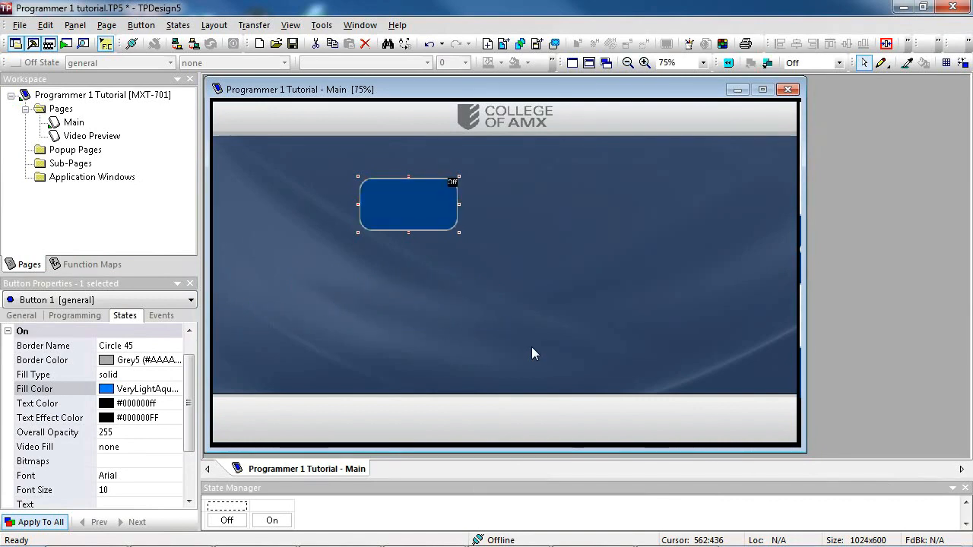
Hide and show the function and state overlay twice on the Main page, leaving it shown
{"action": "left_click", "coordinate": [106, 45]}
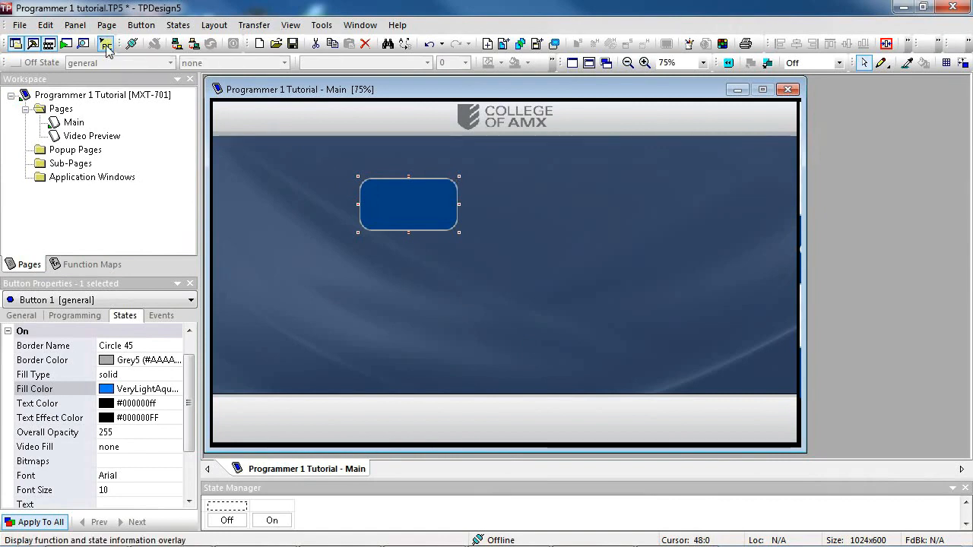
{"action": "left_click", "coordinate": [105, 45]}
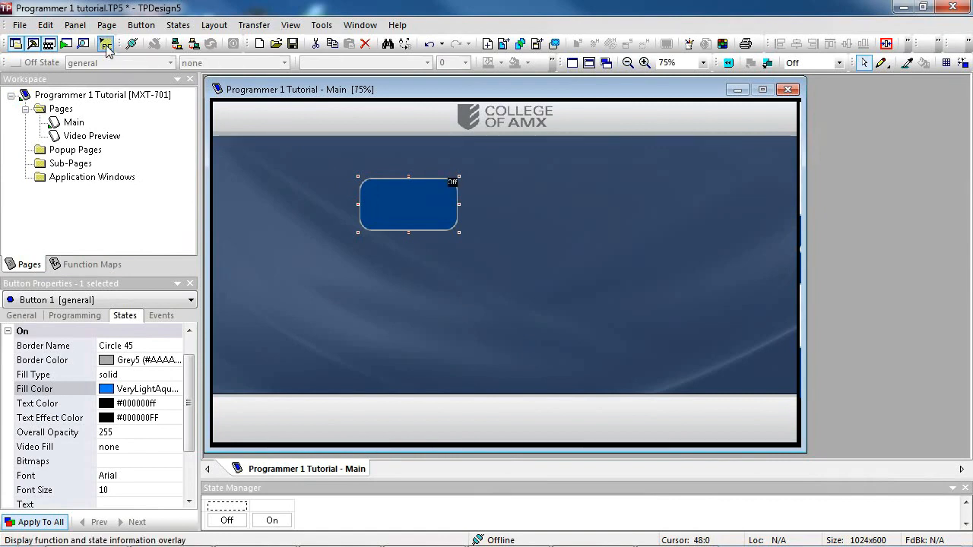
{"action": "left_click", "coordinate": [293, 27]}
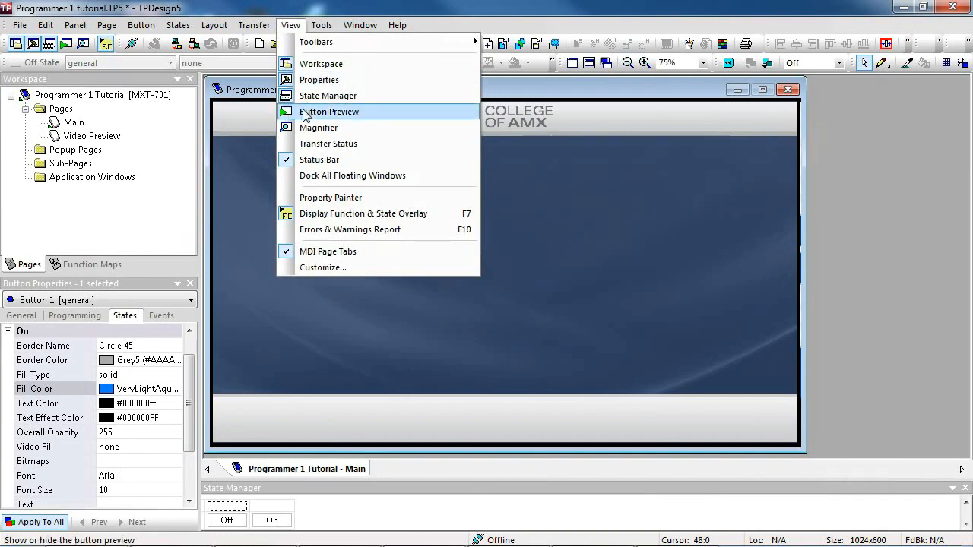
{"action": "left_click", "coordinate": [326, 214]}
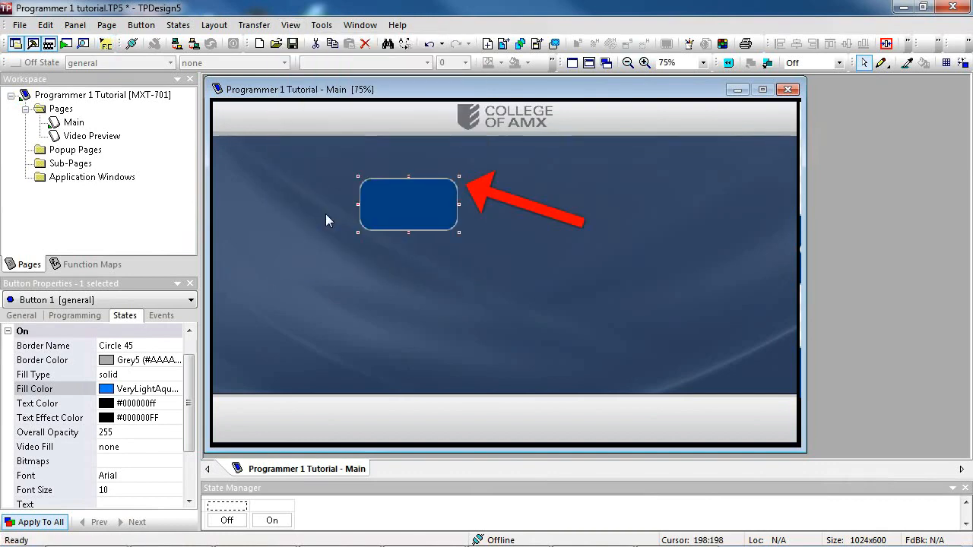
{"action": "left_click", "coordinate": [290, 25]}
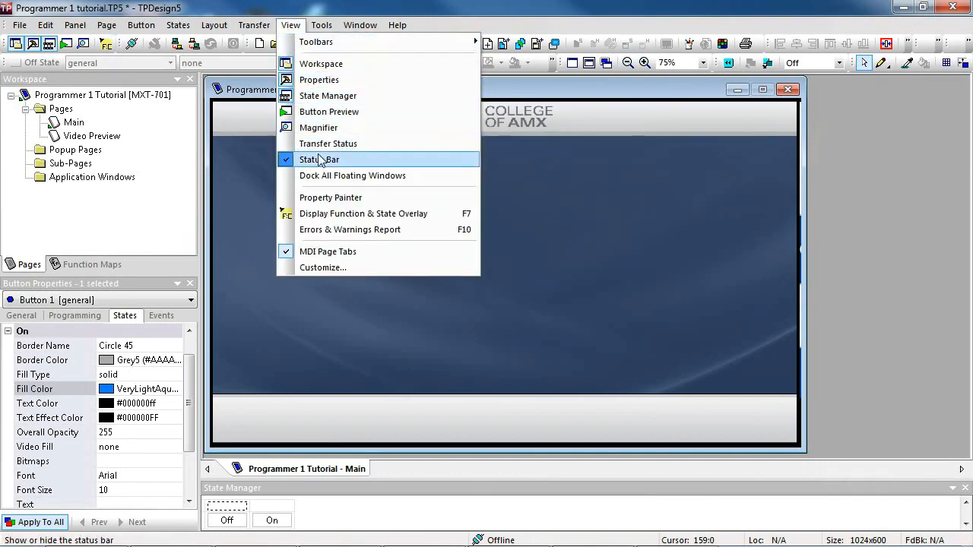
{"action": "left_click", "coordinate": [326, 214]}
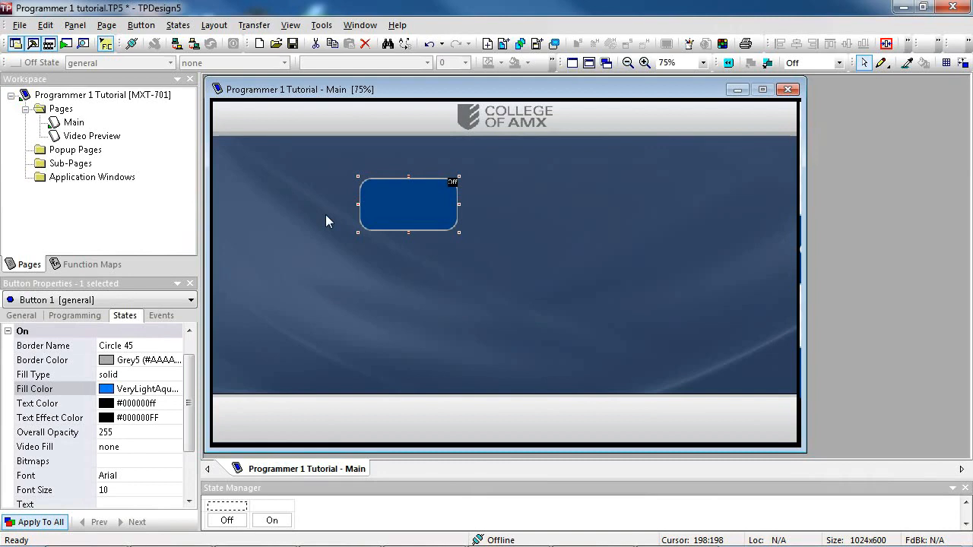
Set the button's font for all states to Helvetica_Light-Normal and the font size to 22
{"action": "left_click", "coordinate": [7, 332]}
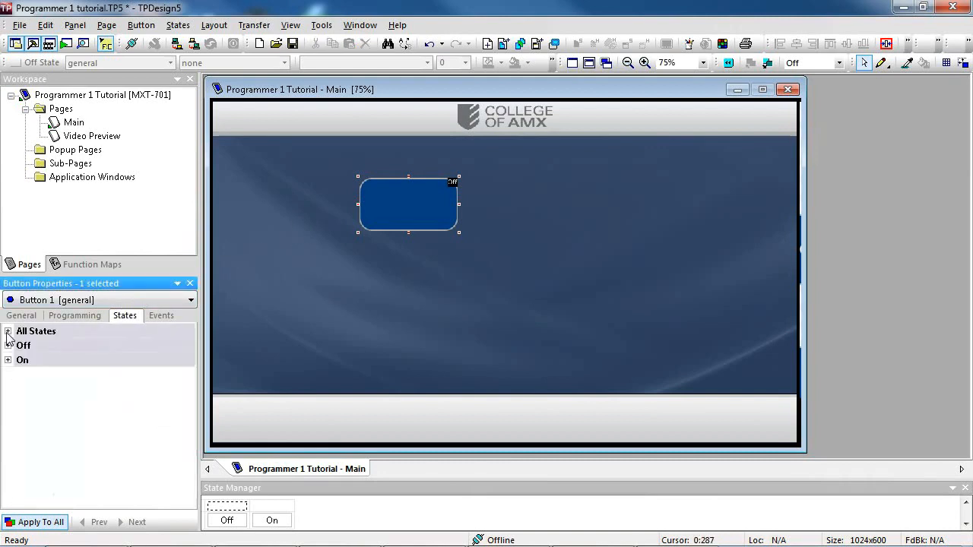
{"action": "left_click", "coordinate": [8, 332]}
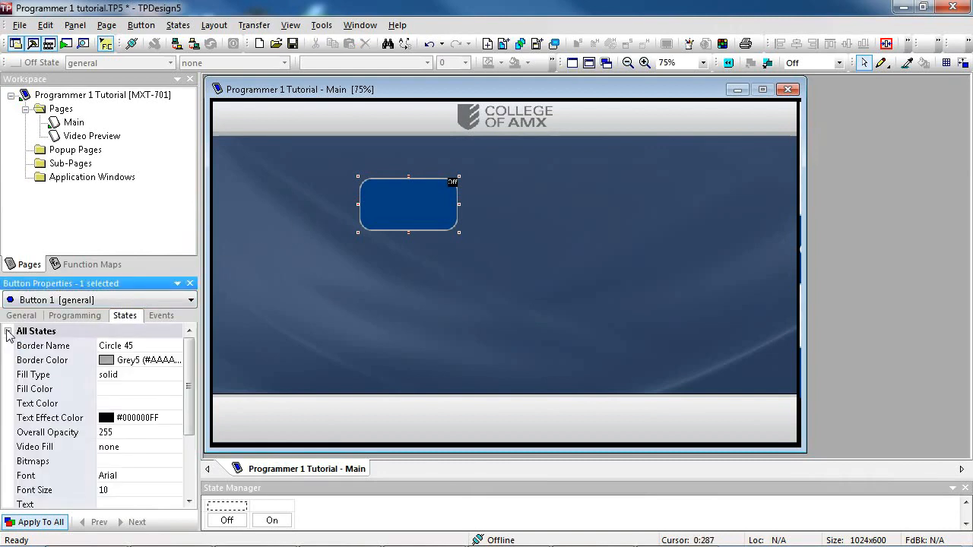
{"action": "scroll", "coordinate": [23, 365], "scroll_direction": "down", "scroll_amount": 3}
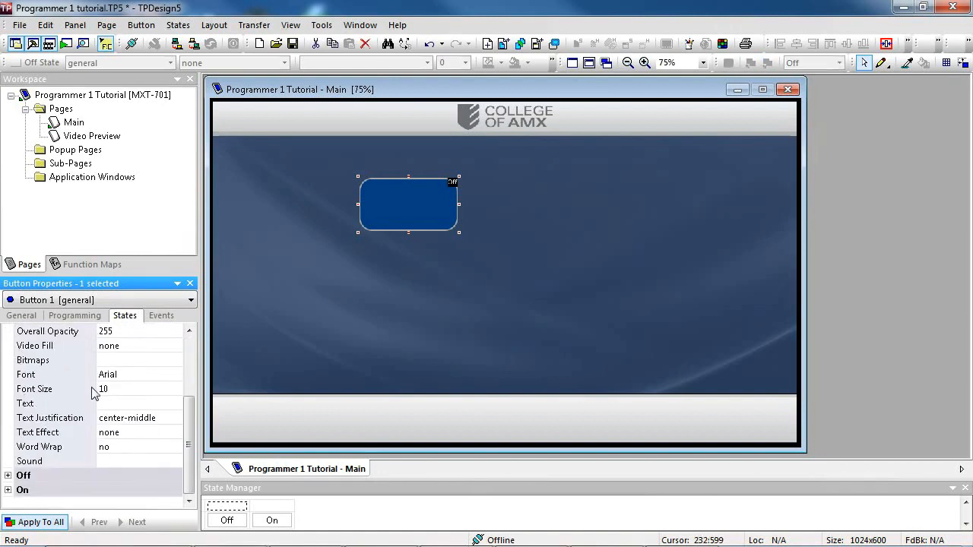
{"action": "left_click", "coordinate": [144, 376]}
{"action": "left_click", "coordinate": [175, 375]}
{"action": "key", "text": "i"}
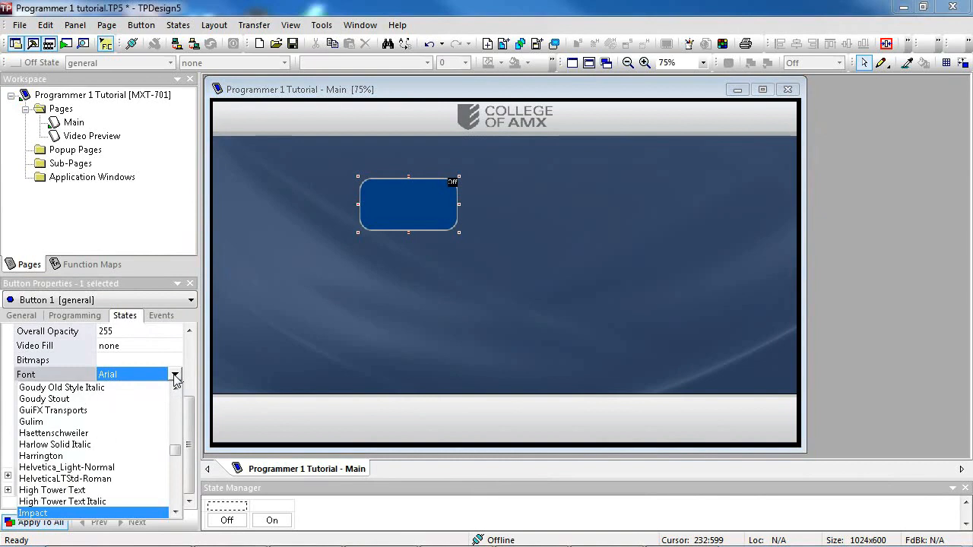
{"action": "left_click", "coordinate": [85, 468]}
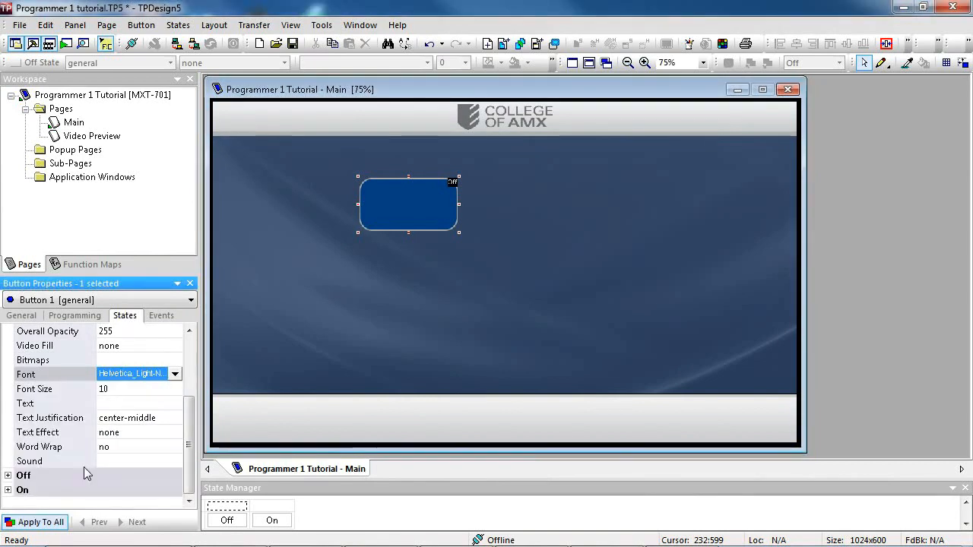
{"action": "left_click", "coordinate": [123, 390]}
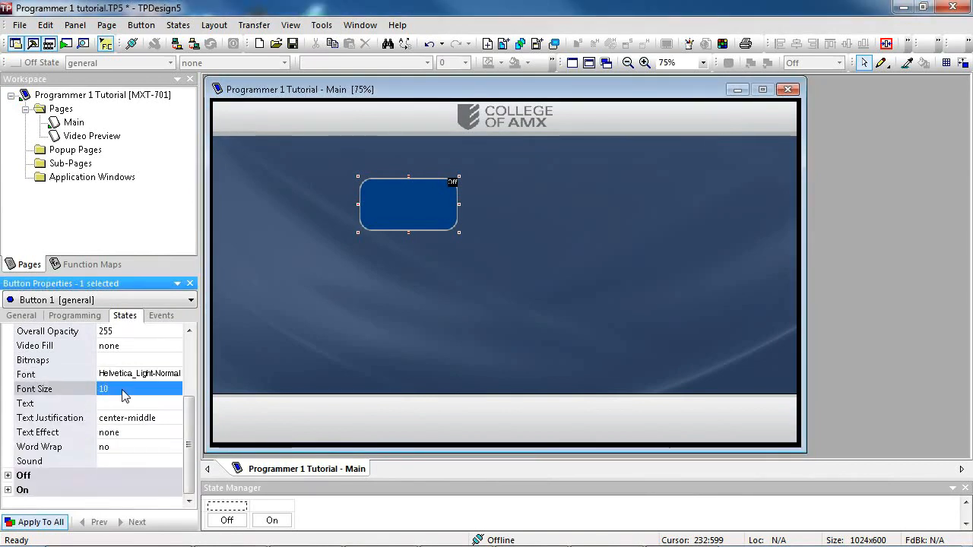
{"action": "type", "text": "22"}
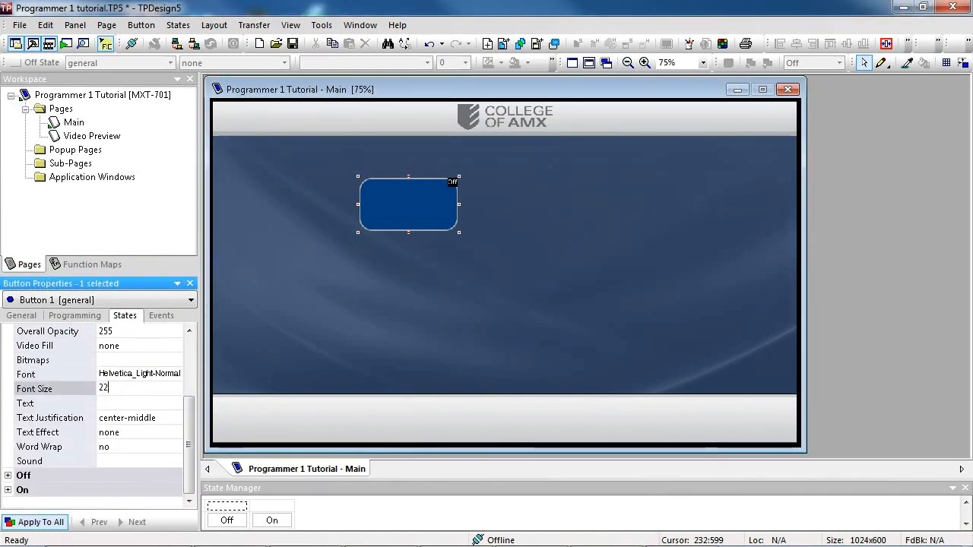
Set the button's text for all states to "System Power"
{"action": "left_click", "coordinate": [123, 406]}
{"action": "left_click", "coordinate": [178, 403]}
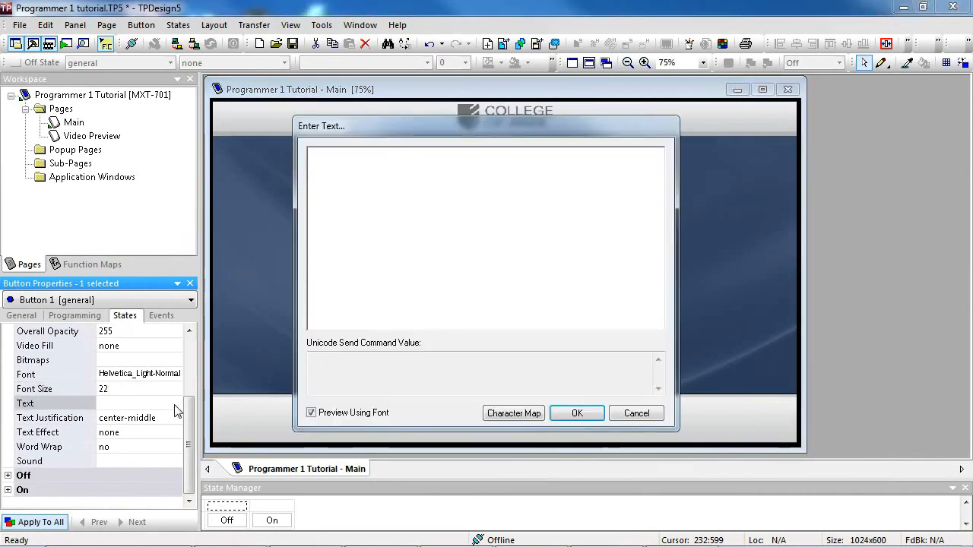
{"action": "type", "text": "System P"}
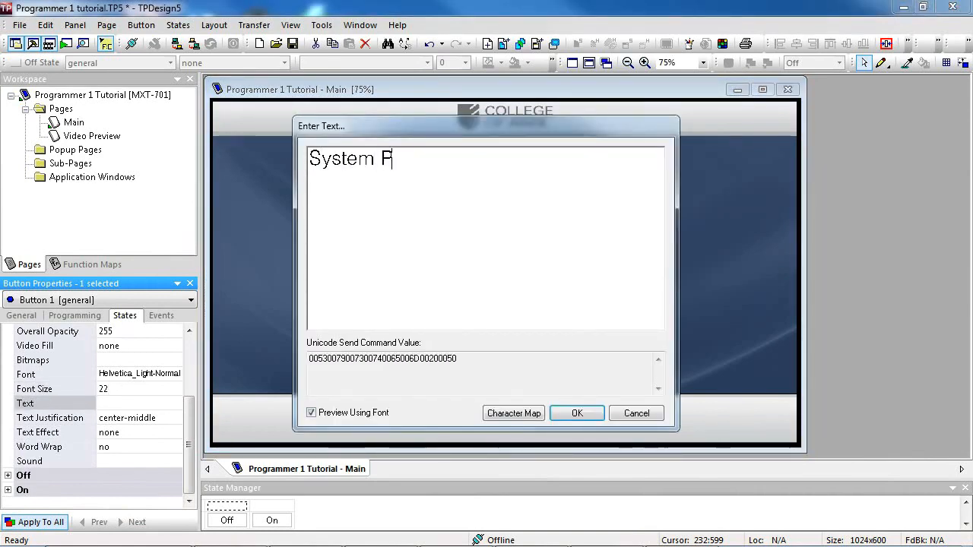
{"action": "type", "text": "ower"}
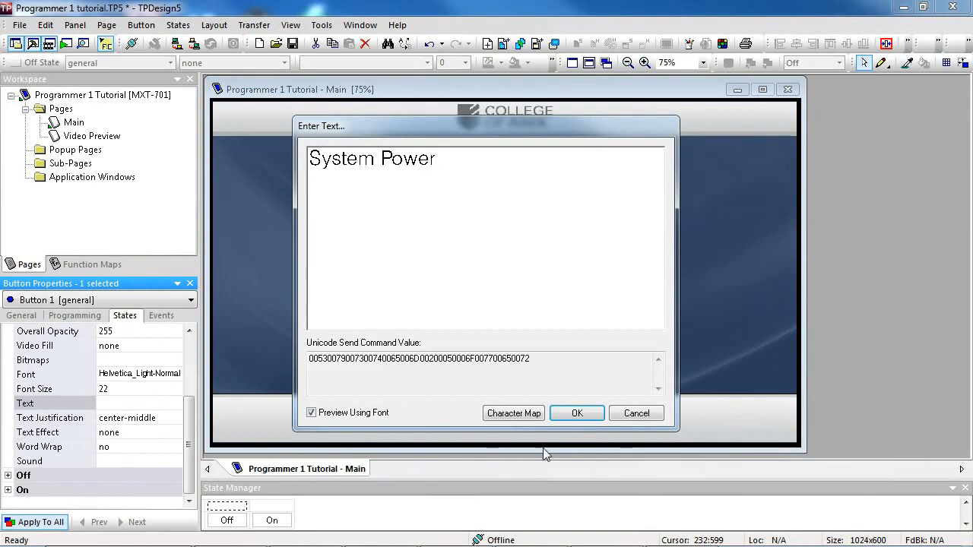
{"action": "left_click", "coordinate": [569, 415]}
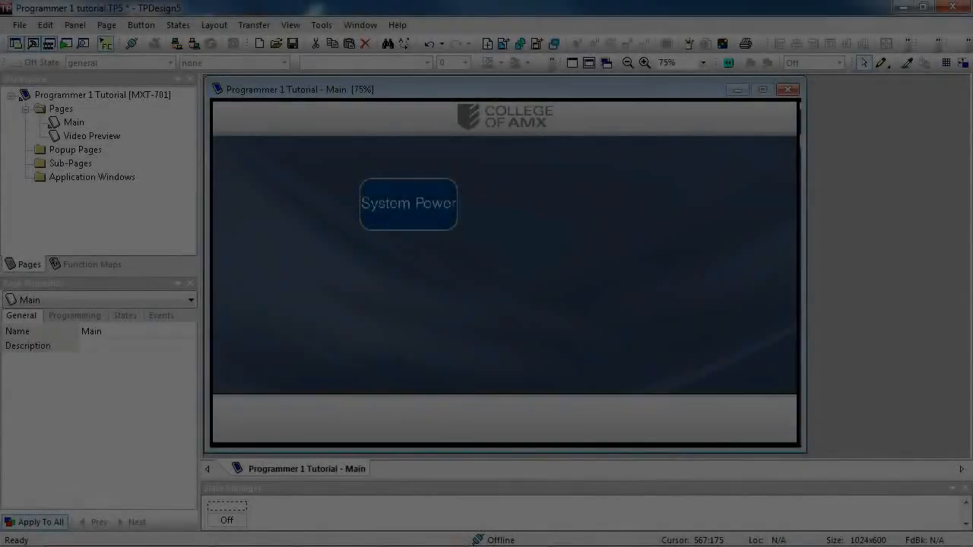
Draw a second button about 318 by 34 in the Main page's header, to the right of the College of AMX logo
{"action": "right_click", "coordinate": [537, 201]}
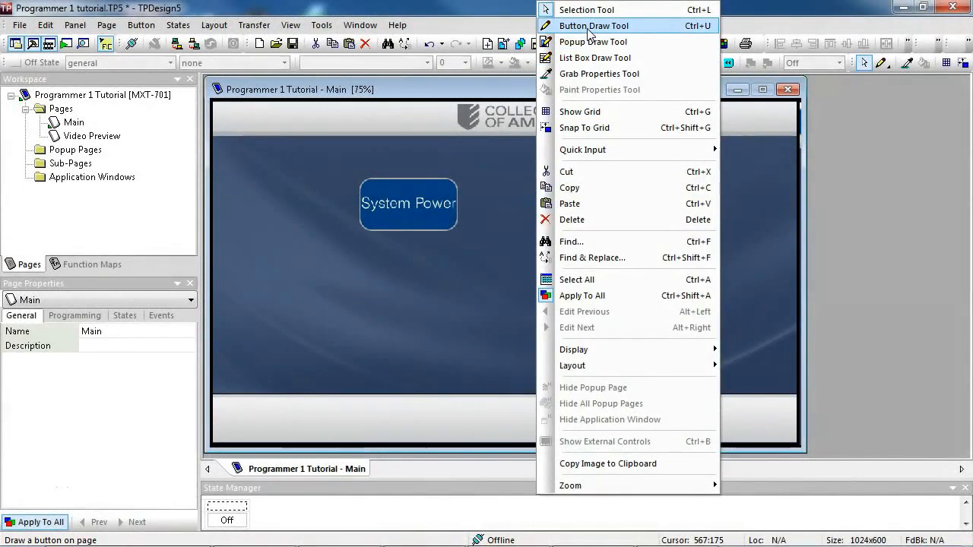
{"action": "left_click", "coordinate": [589, 26]}
{"action": "left_click_drag", "start_coordinate": [605, 109], "coordinate": [785, 129]}
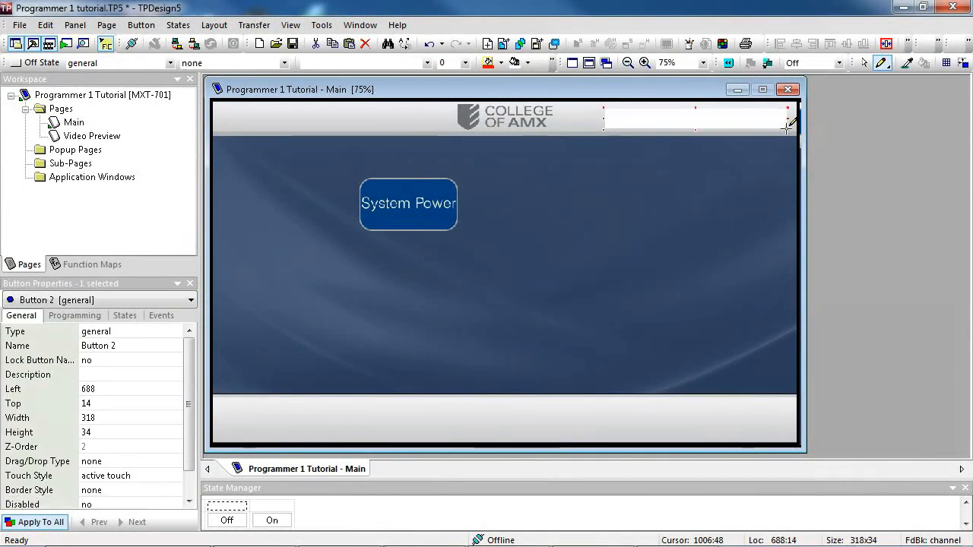
{"action": "right_click", "coordinate": [788, 133]}
{"action": "left_click", "coordinate": [836, 10]}
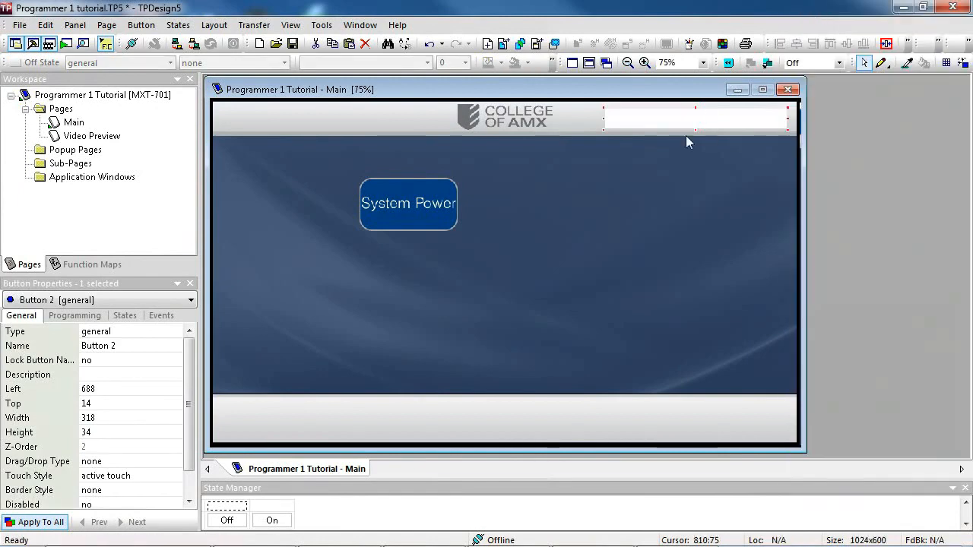
Change the type of the new header button to bargraph
{"action": "left_click", "coordinate": [110, 331]}
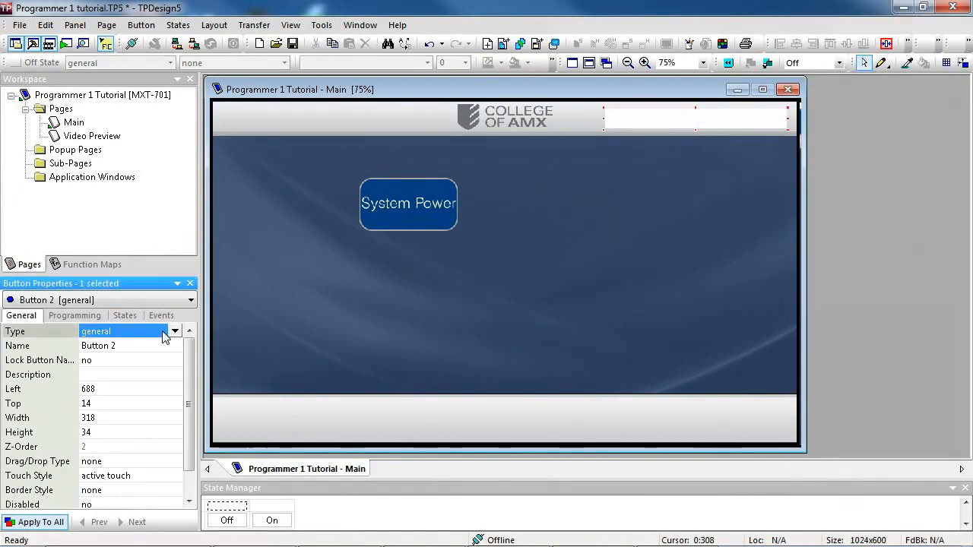
{"action": "left_click", "coordinate": [175, 331]}
{"action": "left_click", "coordinate": [118, 367]}
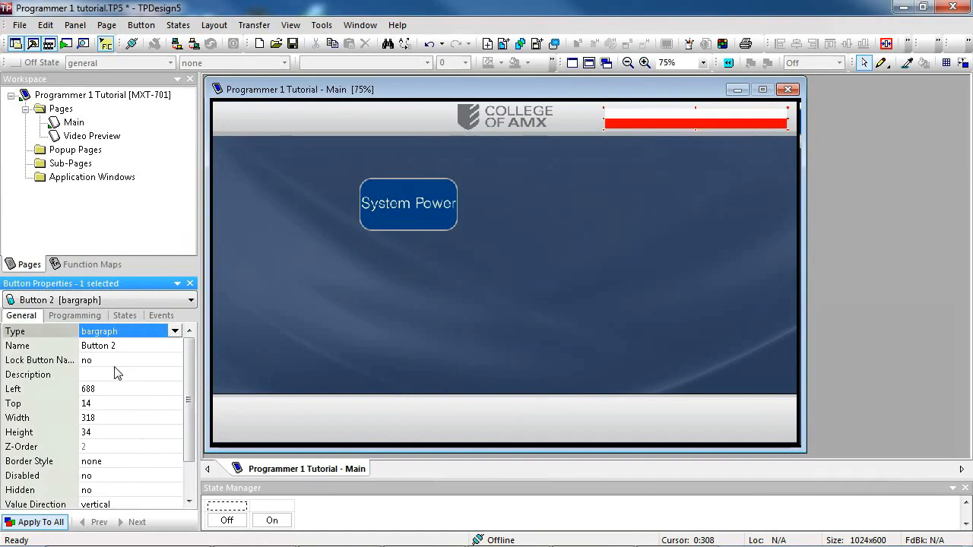
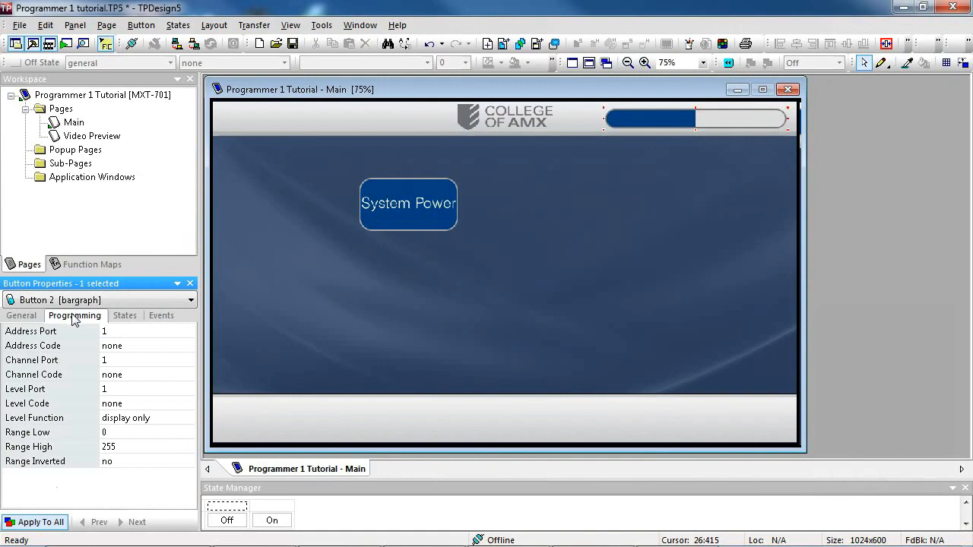
Set the bargraph's level function to drag and its high range value to 100
{"action": "left_click", "coordinate": [181, 419]}
{"action": "left_click", "coordinate": [186, 418]}
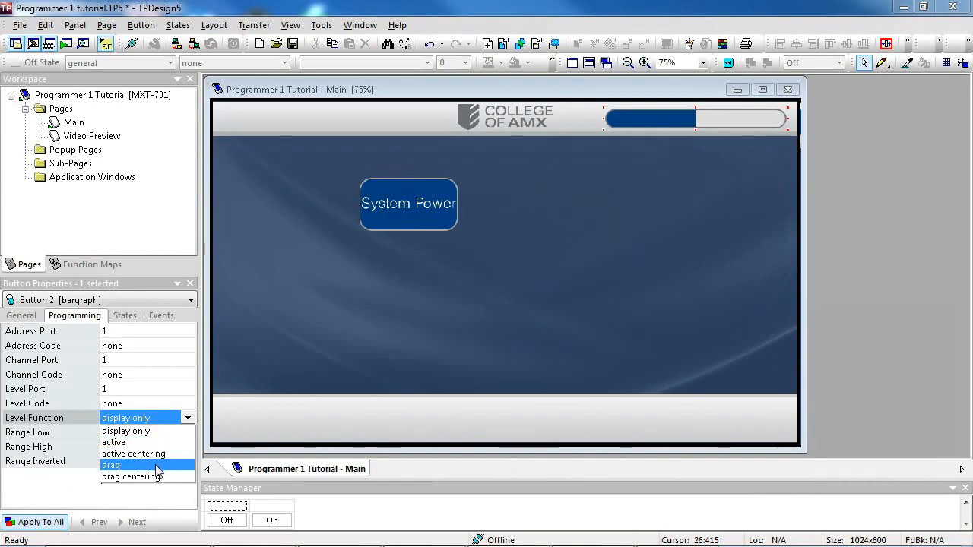
{"action": "left_click", "coordinate": [158, 467]}
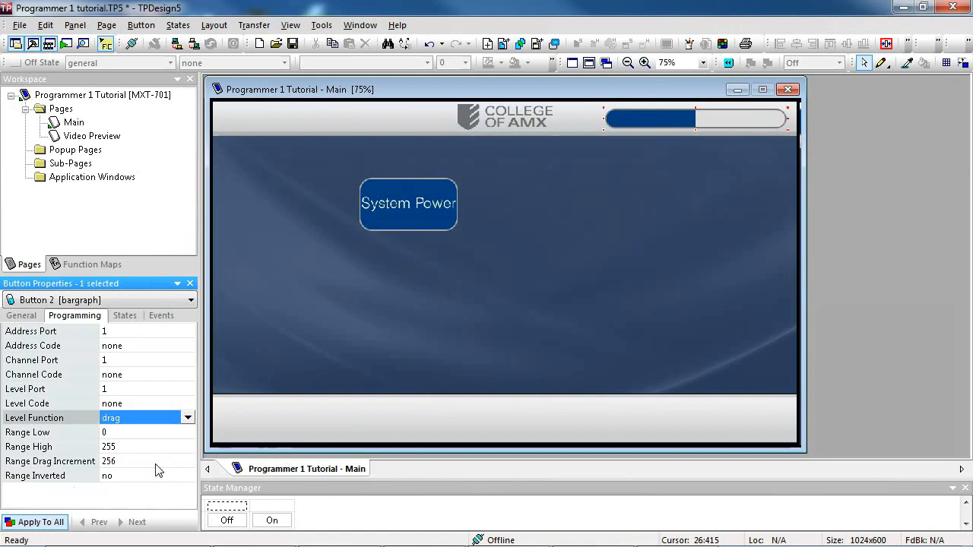
{"action": "left_click", "coordinate": [159, 450]}
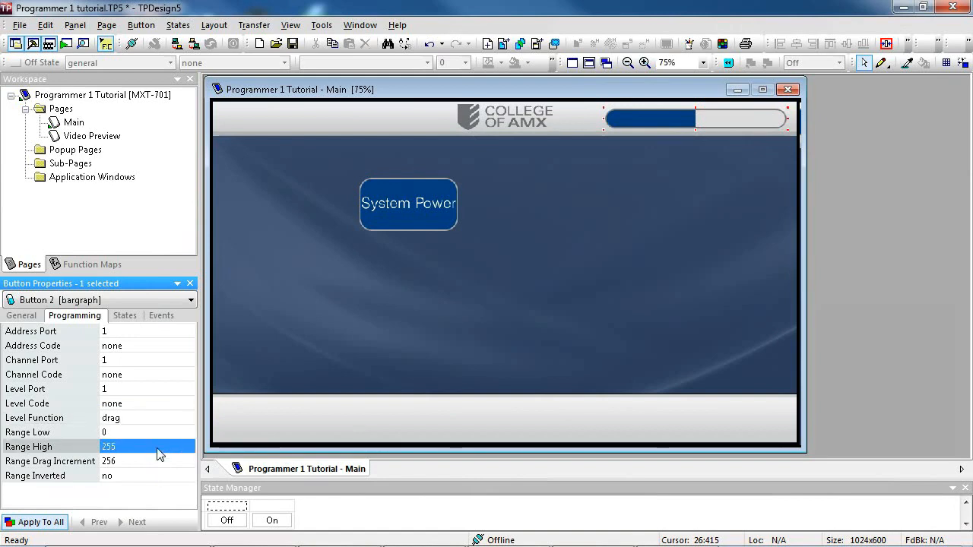
{"action": "type", "text": "100"}
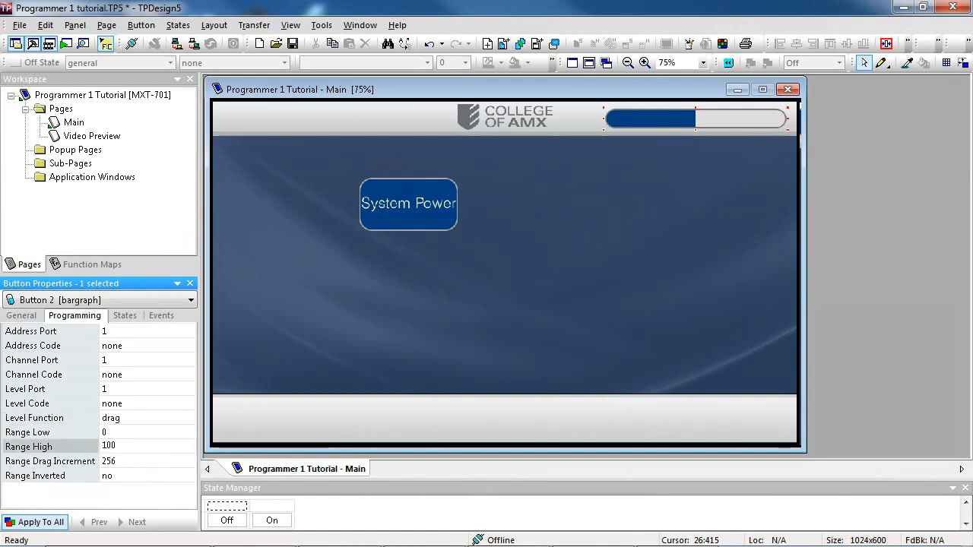
{"action": "key", "text": "Return"}
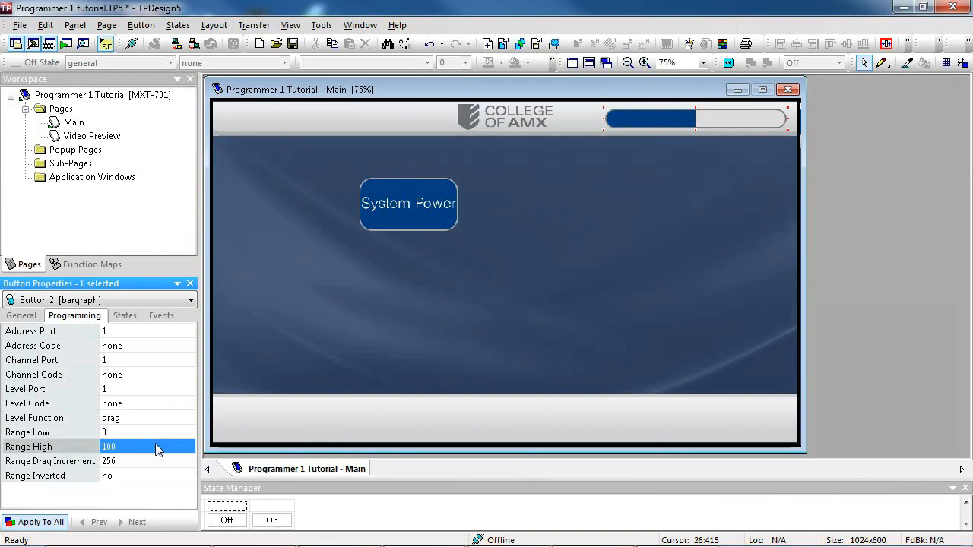
Set the bargraph's font for all states to Helvetica_Light-Normal and the font size to 16
{"action": "left_click", "coordinate": [125, 316]}
{"action": "left_click", "coordinate": [8, 332]}
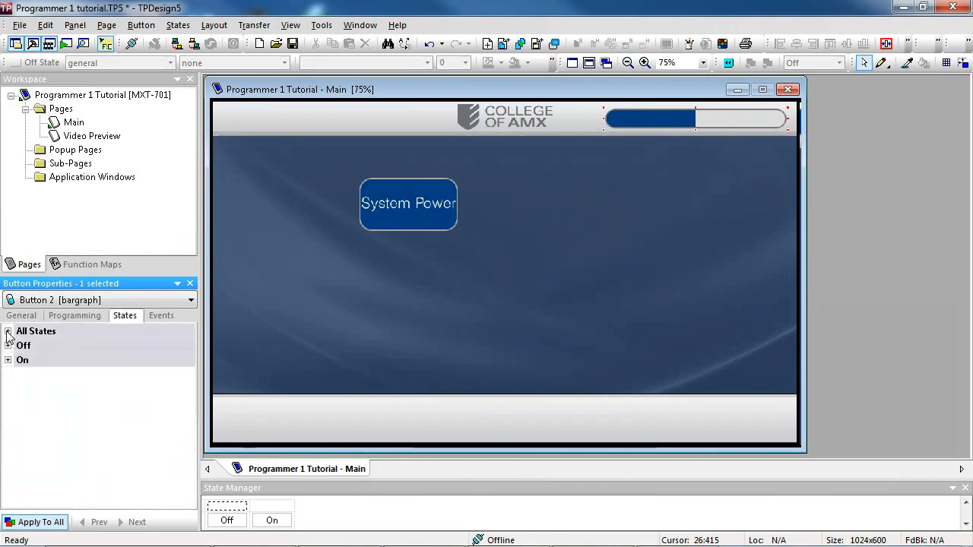
{"action": "left_click", "coordinate": [9, 332]}
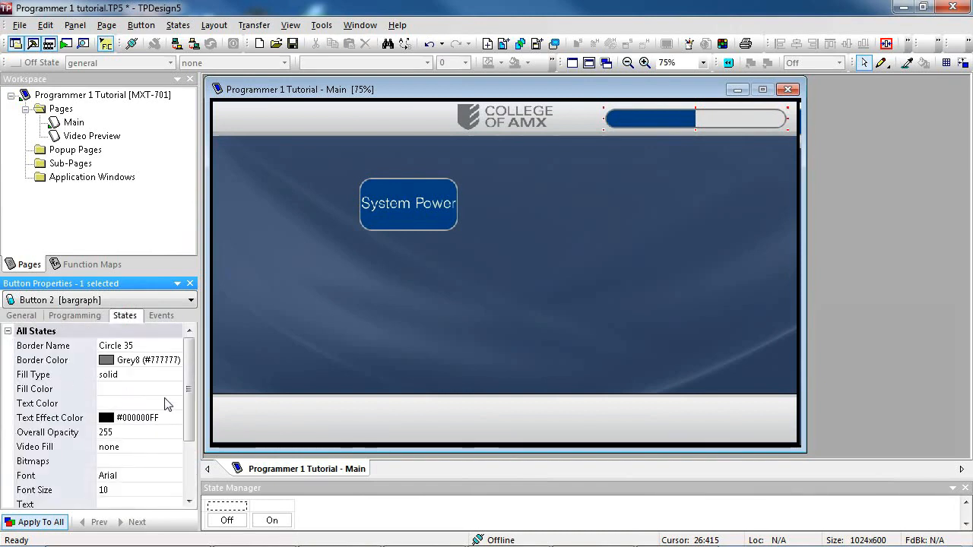
{"action": "scroll", "coordinate": [160, 406], "scroll_direction": "down", "scroll_amount": 2}
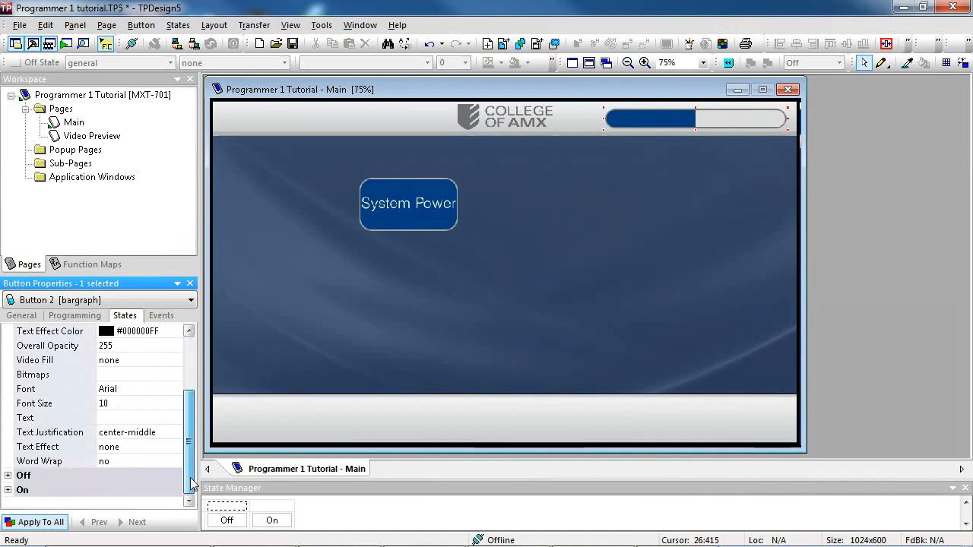
{"action": "left_click", "coordinate": [135, 390]}
{"action": "left_click", "coordinate": [175, 389]}
{"action": "key", "text": "i"}
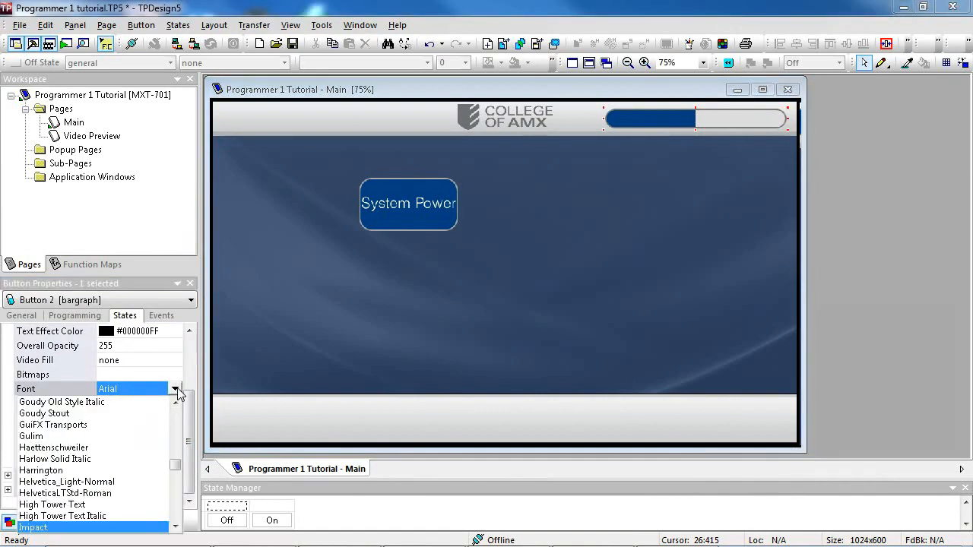
{"action": "left_click", "coordinate": [94, 482]}
{"action": "left_click", "coordinate": [122, 403]}
{"action": "type", "text": "16"}
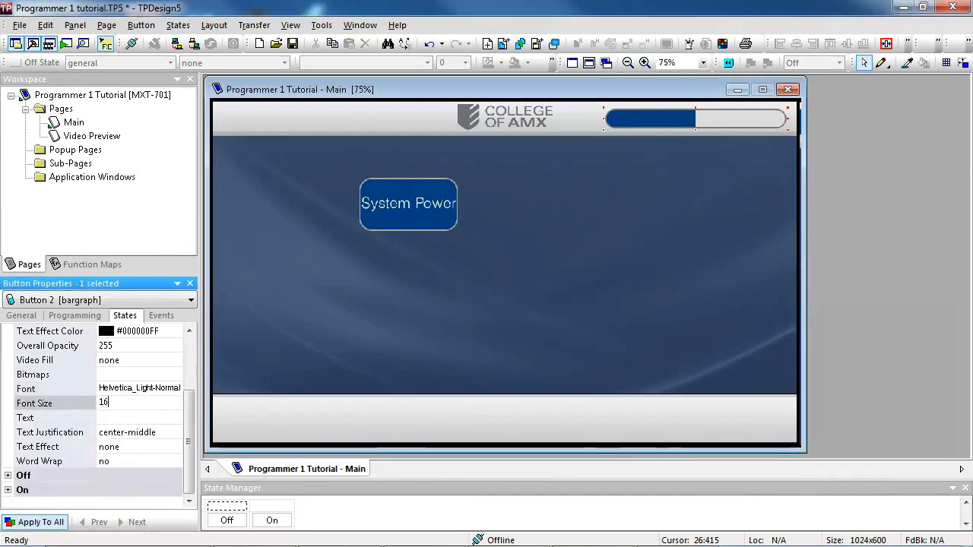
{"action": "key", "text": "Return"}
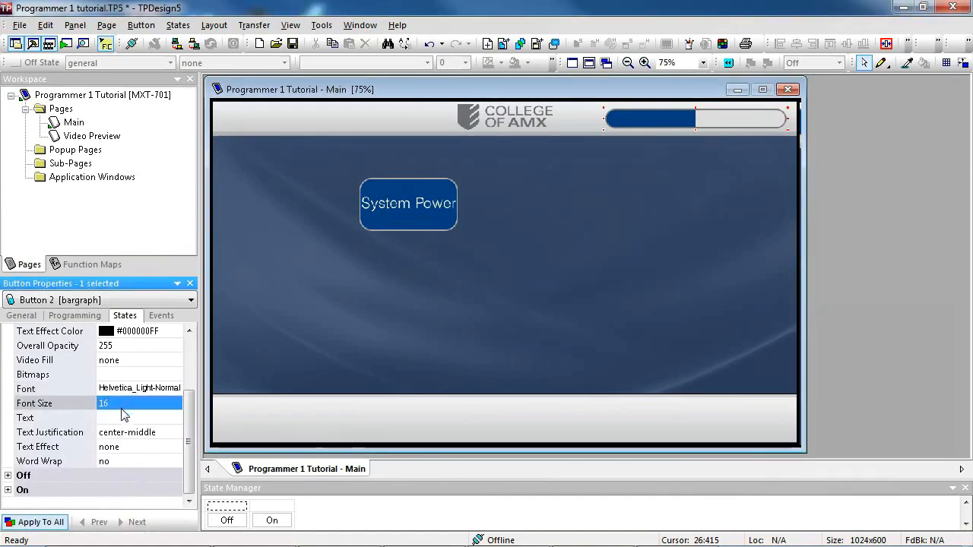
Look up the bargraph text formatting codes in the help index with the keyword "formatting" and close the help
{"action": "left_click", "coordinate": [121, 418]}
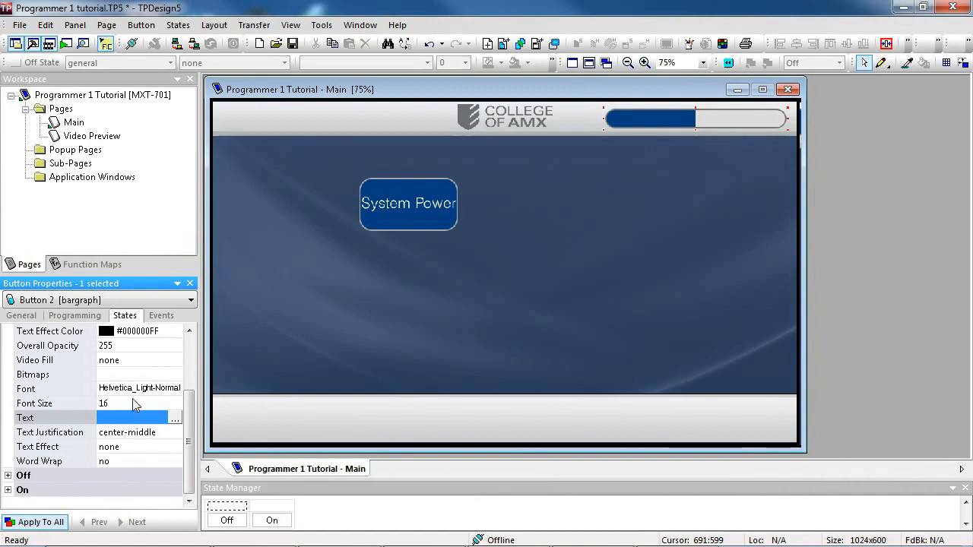
{"action": "left_click", "coordinate": [397, 25]}
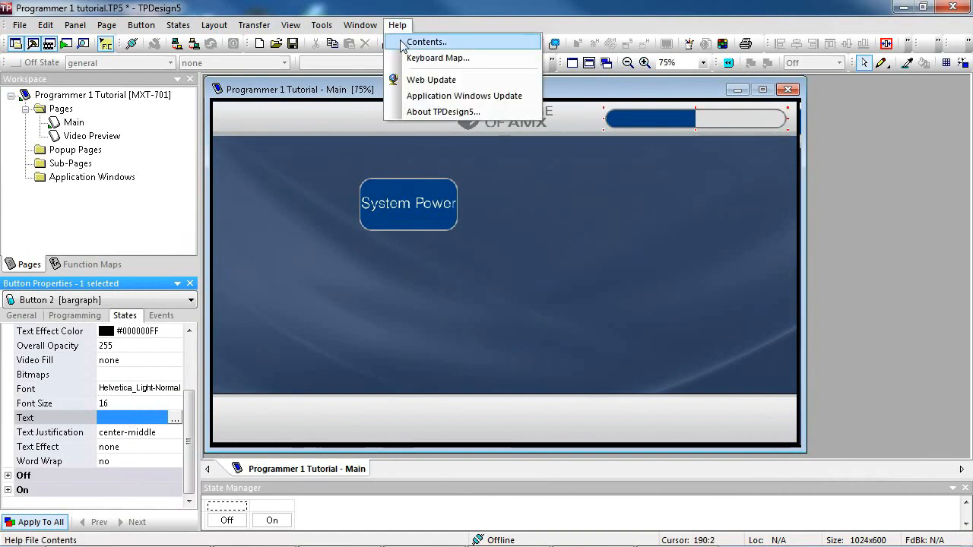
{"action": "left_click", "coordinate": [411, 42]}
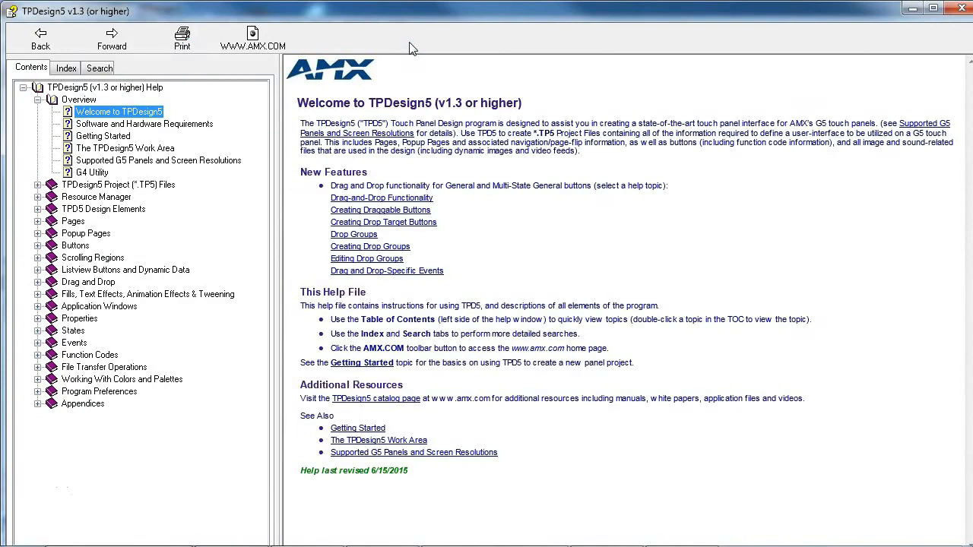
{"action": "left_click", "coordinate": [67, 70]}
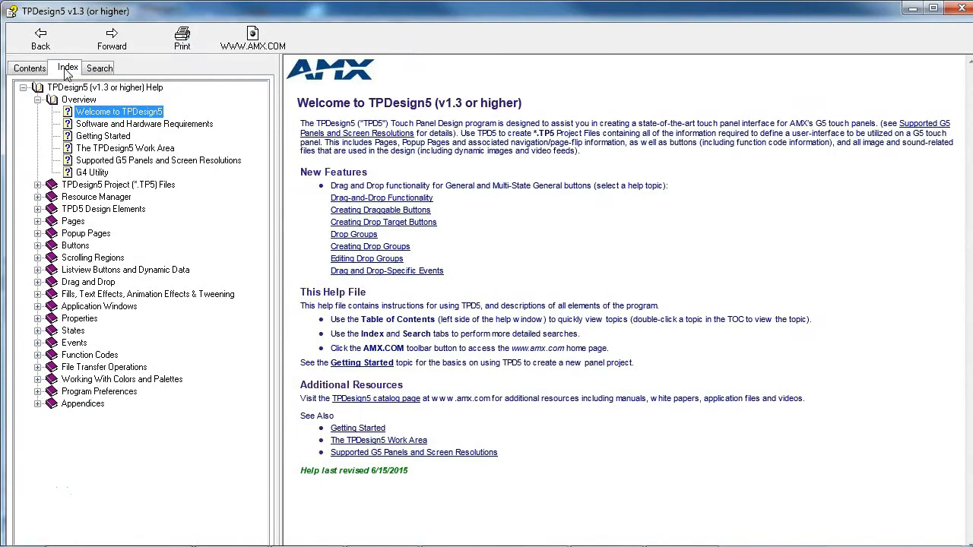
{"action": "type", "text": "formatting"}
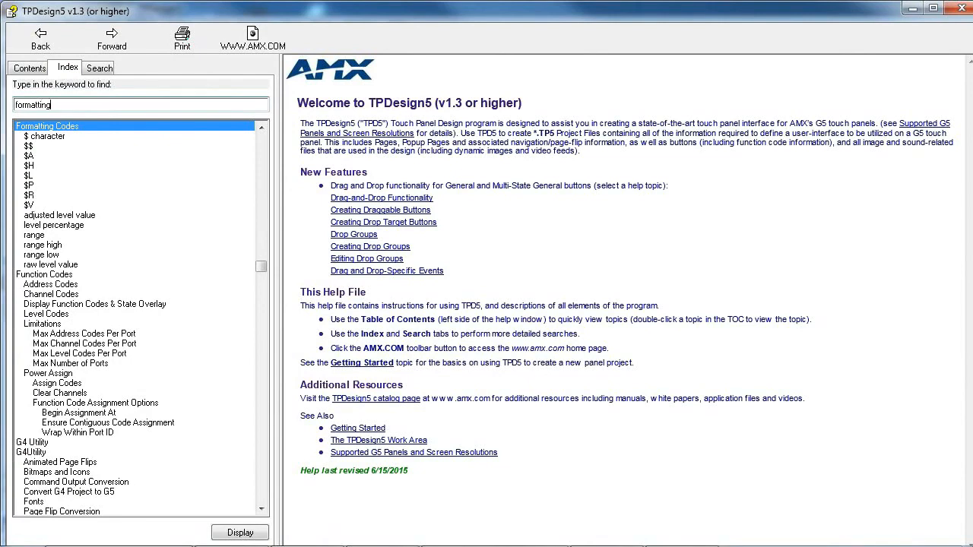
{"action": "key", "text": "Return"}
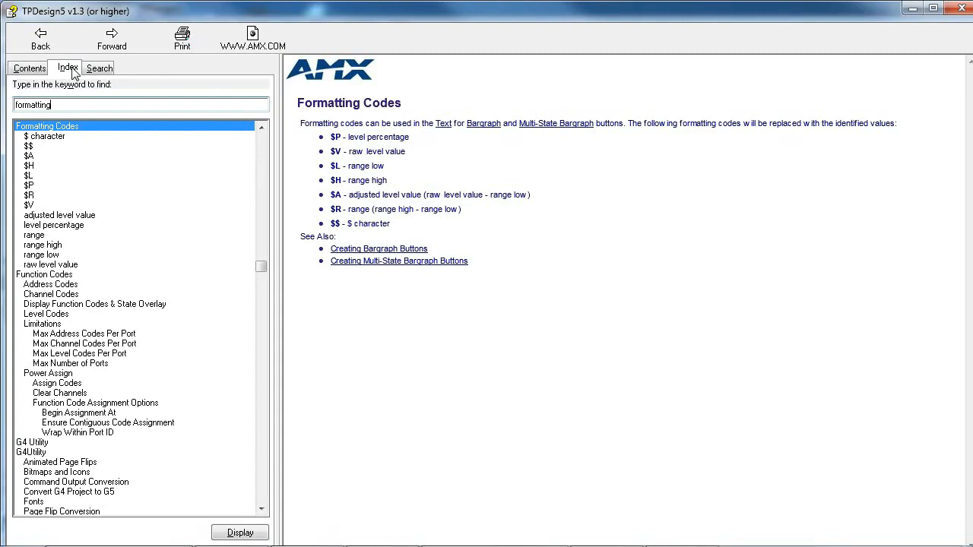
{"action": "left_click", "coordinate": [959, 9]}
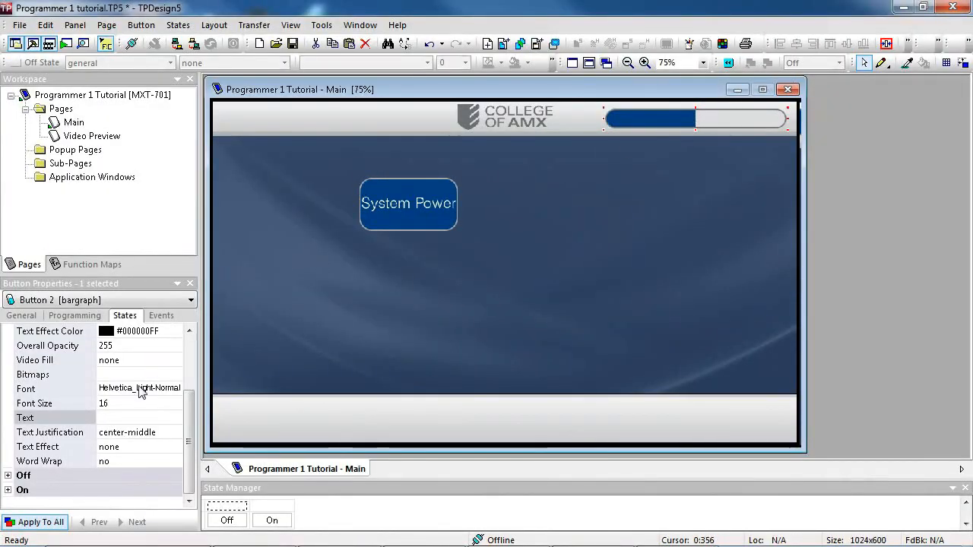
Set the bargraph's text for all states to "Volume $P%"
{"action": "left_click", "coordinate": [125, 417]}
{"action": "type", "text": "Volume"}
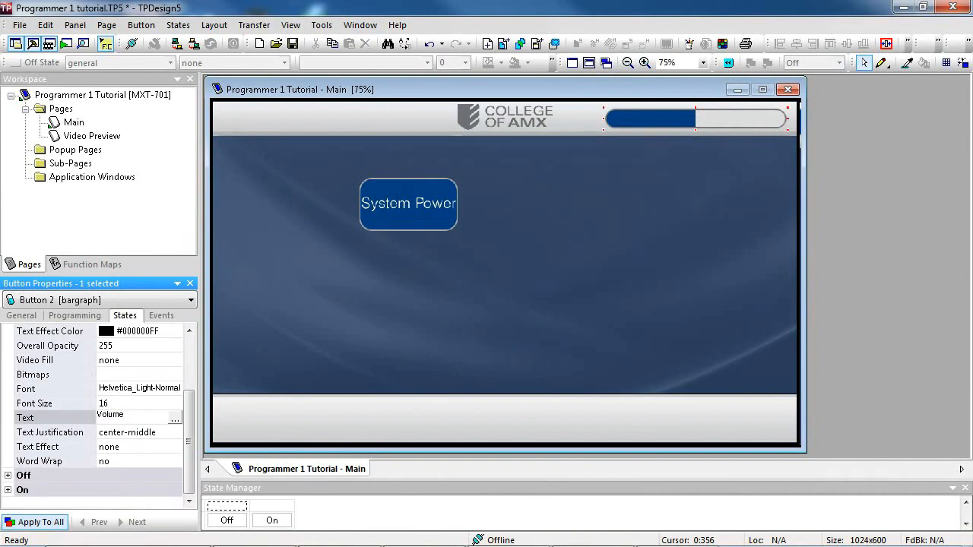
{"action": "type", "text": " $P%"}
{"action": "key", "text": "Return"}
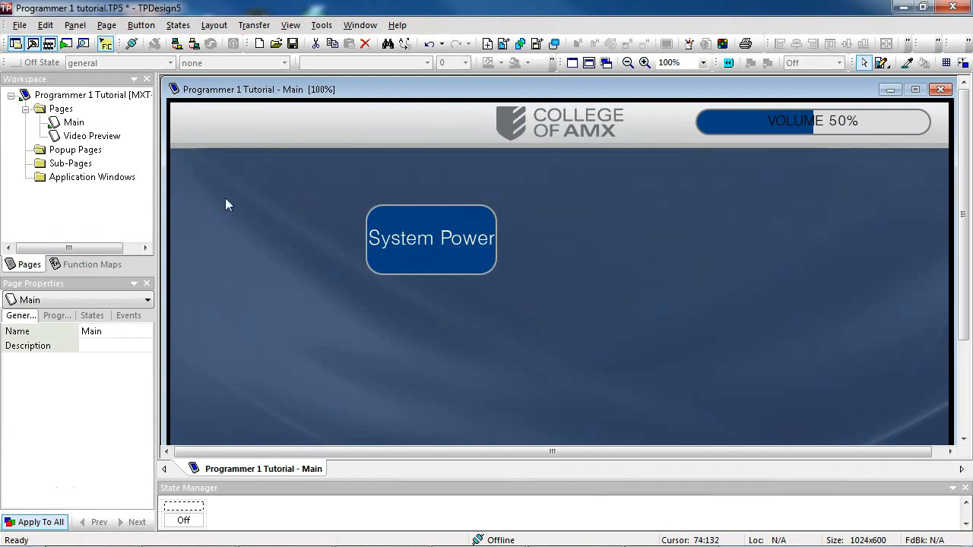
{"action": "left_click", "coordinate": [75, 25]}
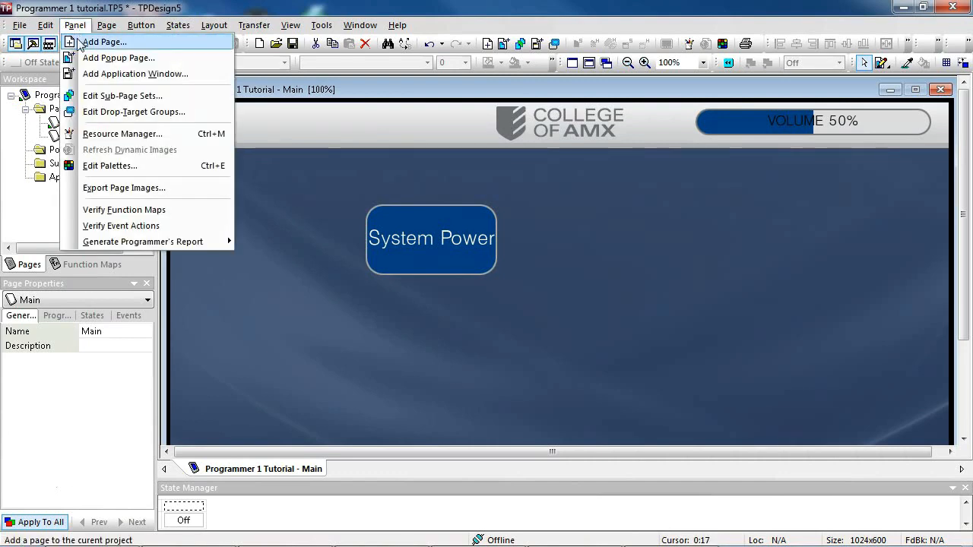
{"action": "left_click", "coordinate": [89, 59]}
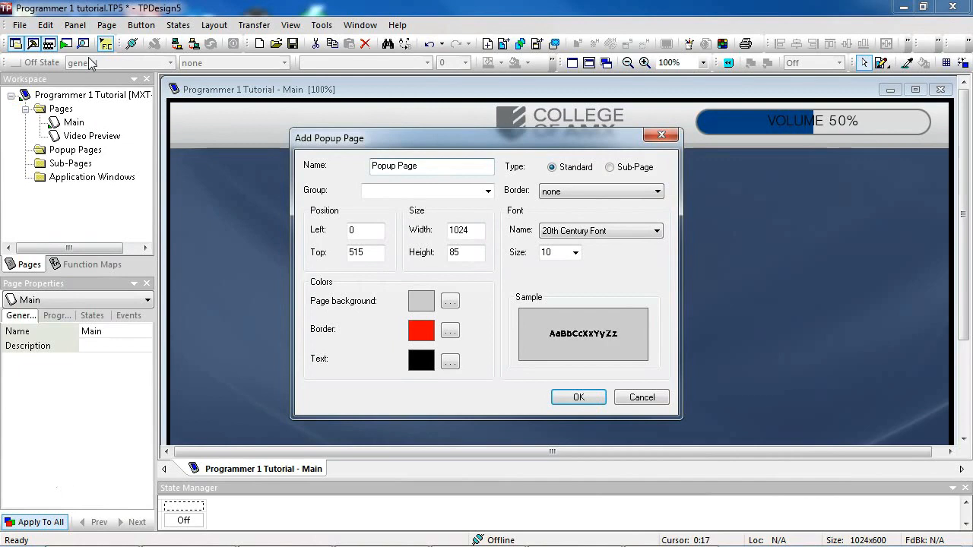
{"action": "left_click", "coordinate": [633, 396]}
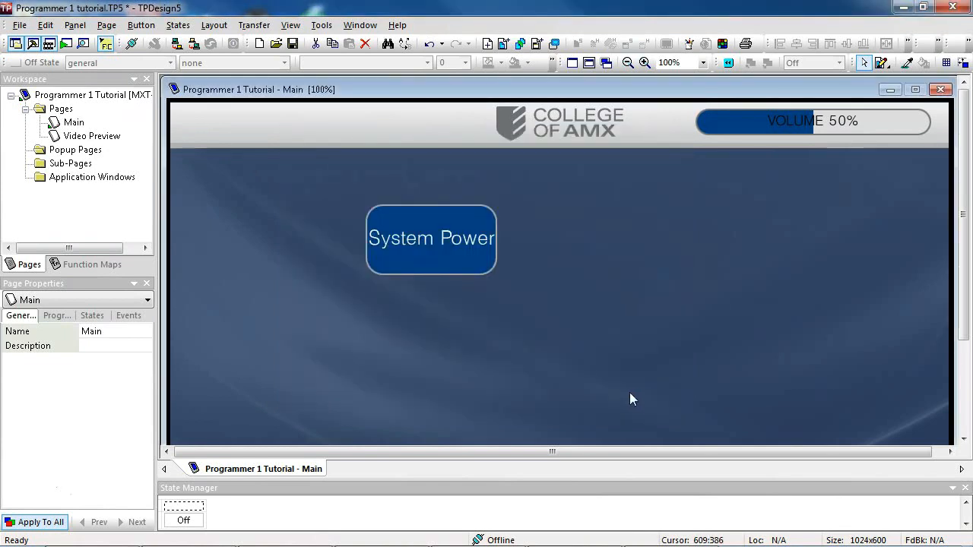
Activate the Popup Draw Tool for the Main page
{"action": "left_click", "coordinate": [45, 26]}
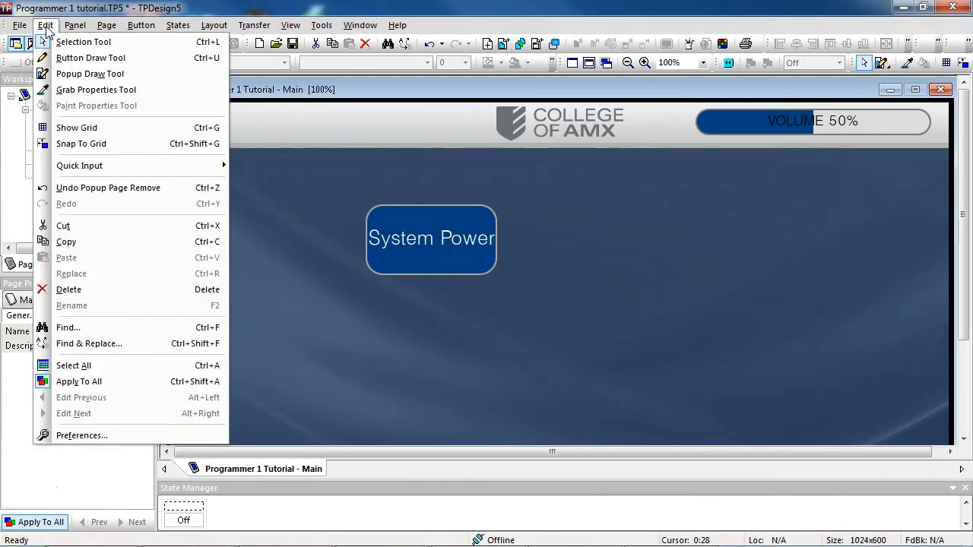
{"action": "left_click", "coordinate": [67, 74]}
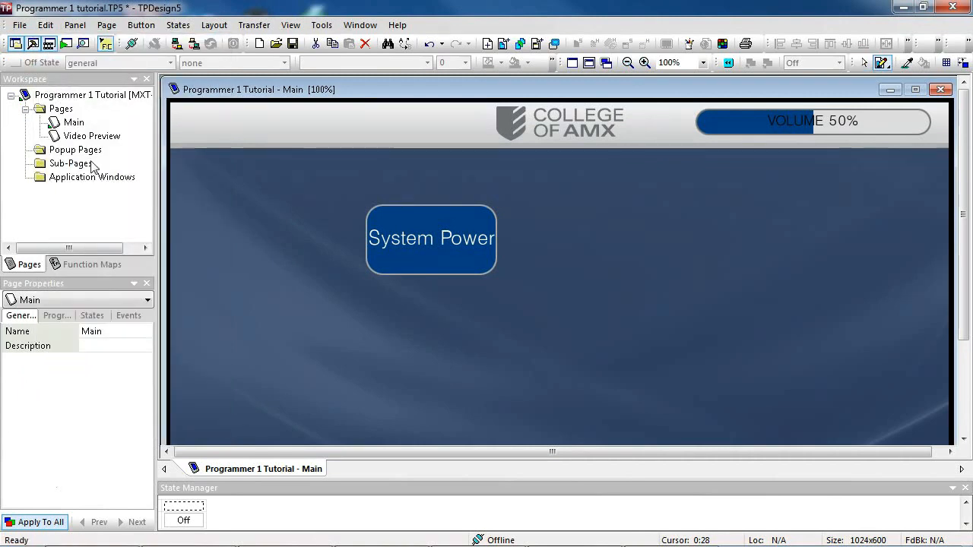
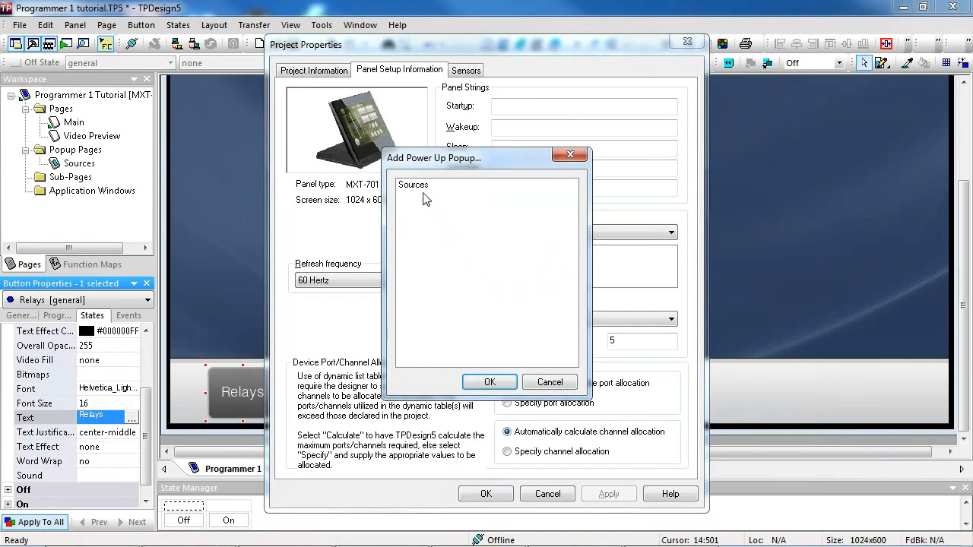
Add Sources as a power up popup in the panel setup and accept the project properties
{"action": "left_click", "coordinate": [487, 386]}
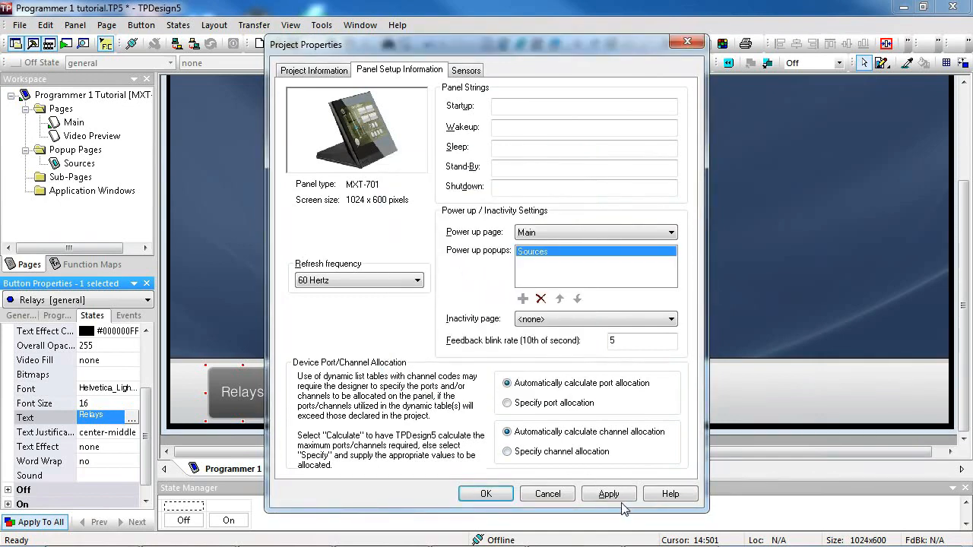
{"action": "left_click", "coordinate": [485, 494]}
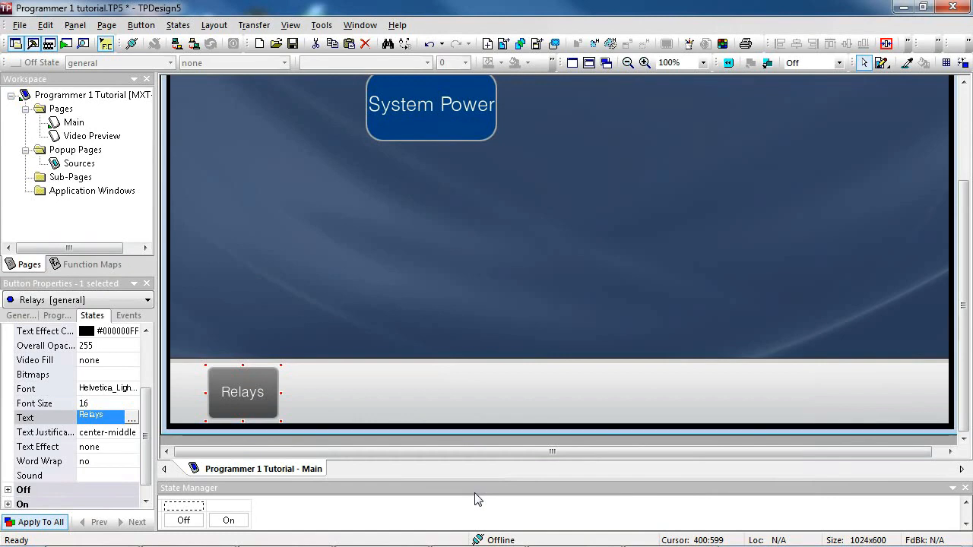
Start adding a new popup page and name it Relays
{"action": "left_click", "coordinate": [75, 25]}
{"action": "left_click", "coordinate": [86, 59]}
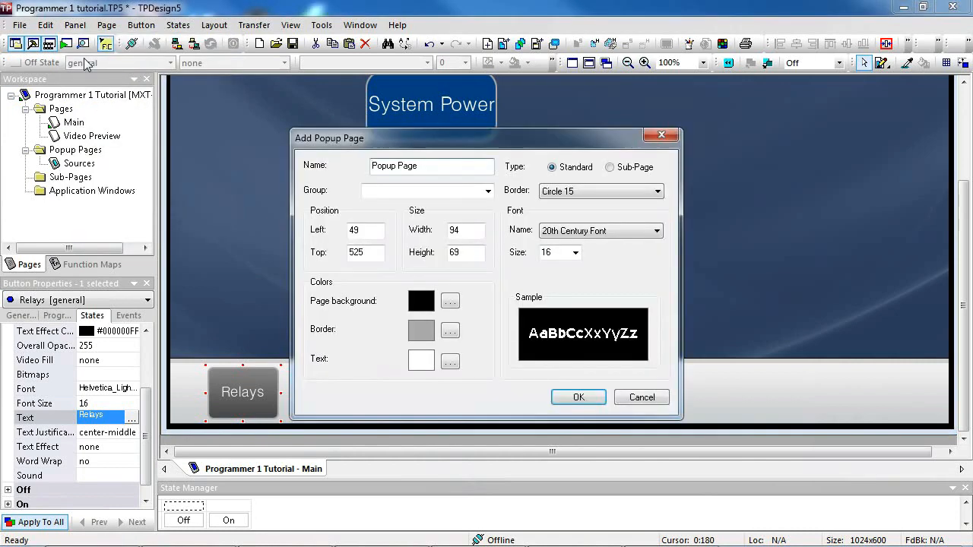
{"action": "left_click", "coordinate": [428, 168]}
{"action": "left_click_drag", "start_coordinate": [429, 168], "coordinate": [319, 164]}
{"action": "type", "text": "Relays"}
Position the Relays popup at left 0, top 62 and size it to 1024 wide by 450 high
{"action": "left_click", "coordinate": [361, 230]}
{"action": "left_click_drag", "start_coordinate": [361, 230], "coordinate": [327, 229]}
{"action": "type", "text": "0"}
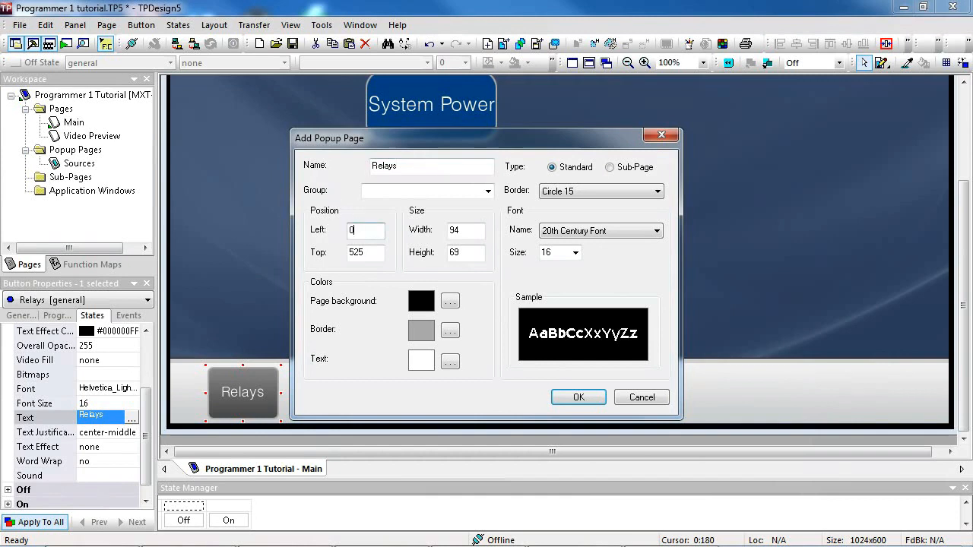
{"action": "left_click_drag", "start_coordinate": [371, 253], "coordinate": [315, 258]}
{"action": "type", "text": "62"}
{"action": "key", "text": "Tab"}
{"action": "type", "text": "1024"}
{"action": "key", "text": "Tab"}
{"action": "type", "text": "450"}
Choose a dark purple page background colour for the Relays popup
{"action": "left_click", "coordinate": [449, 300]}
{"action": "left_click", "coordinate": [466, 151]}
{"action": "left_click", "coordinate": [434, 183]}
{"action": "scroll", "coordinate": [454, 289], "scroll_direction": "down", "scroll_amount": 20}
{"action": "left_click", "coordinate": [403, 390]}
{"action": "left_click", "coordinate": [602, 396]}
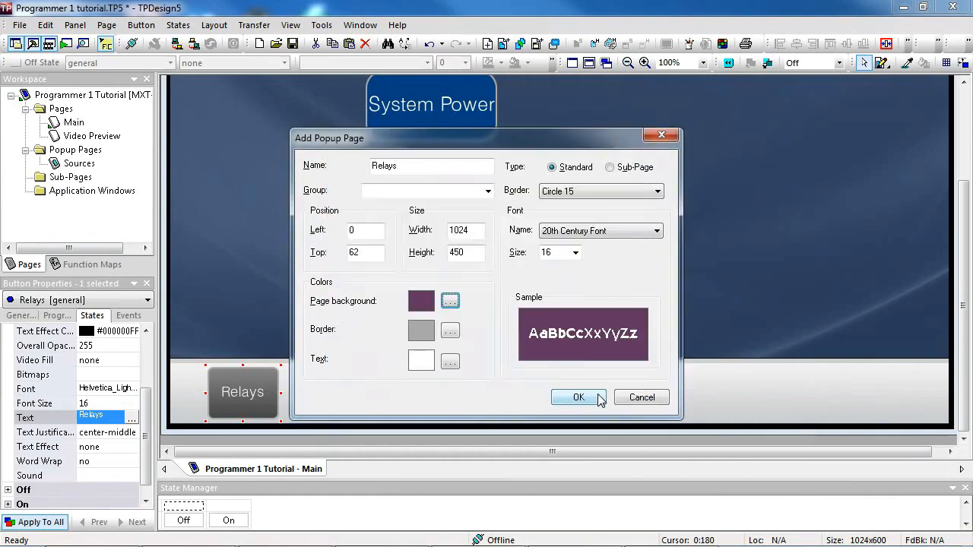
Set the popup's border to none and create the Relays popup page
{"action": "left_click", "coordinate": [606, 192]}
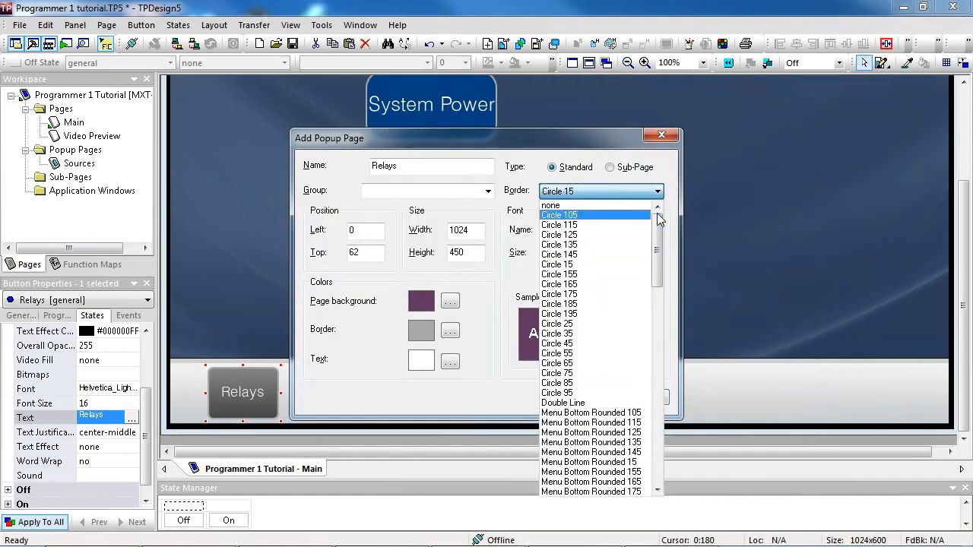
{"action": "left_click", "coordinate": [601, 205]}
{"action": "left_click", "coordinate": [578, 397]}
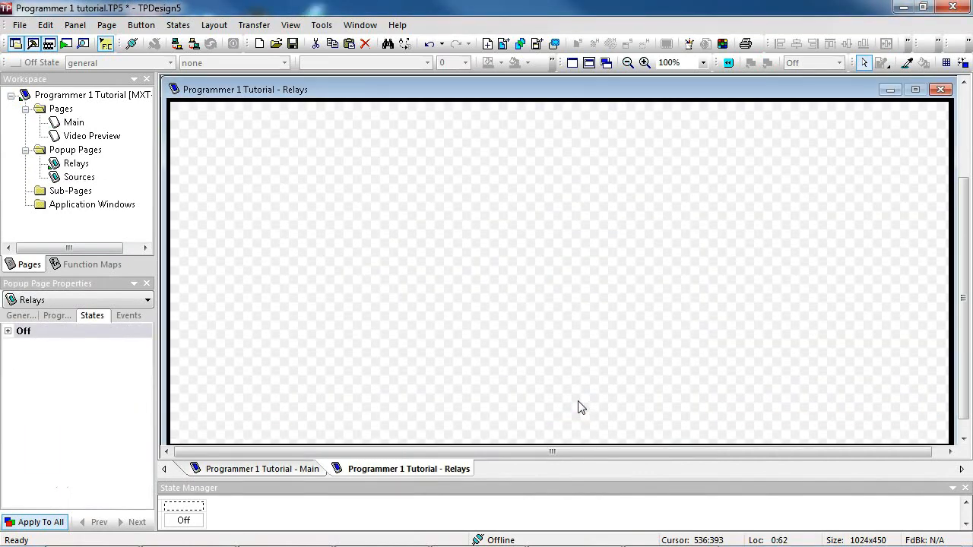
Assign the Relays popup page to a new group named Sources
{"action": "left_click", "coordinate": [22, 316]}
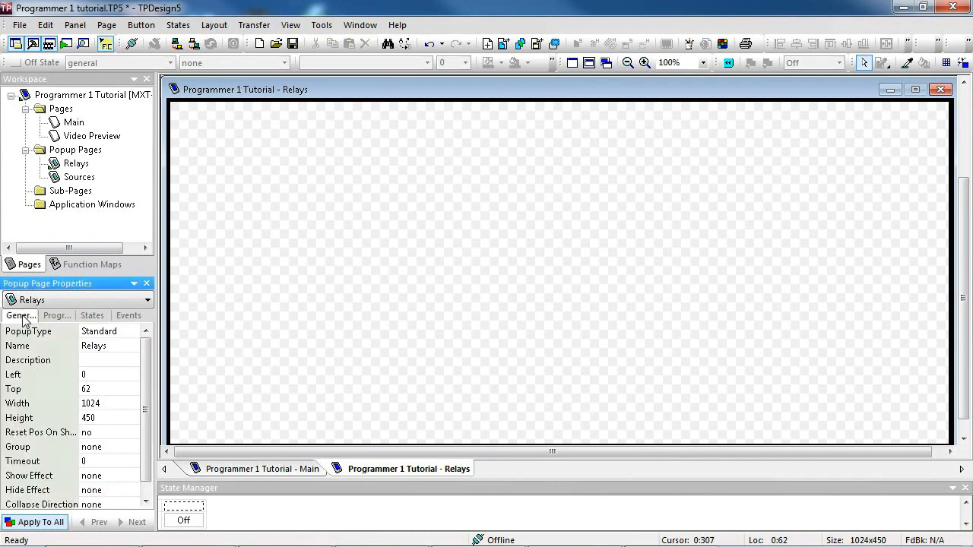
{"action": "left_click", "coordinate": [38, 450]}
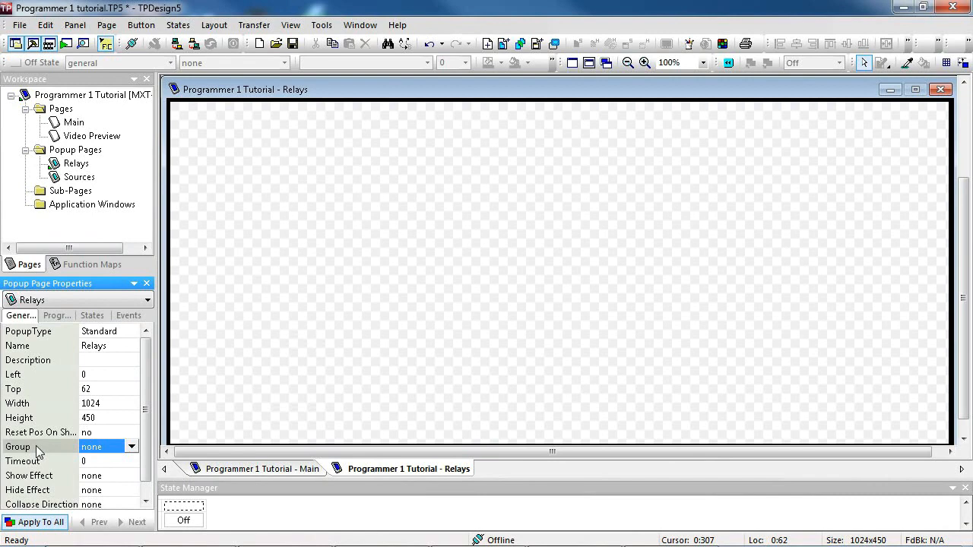
{"action": "type", "text": "Sources"}
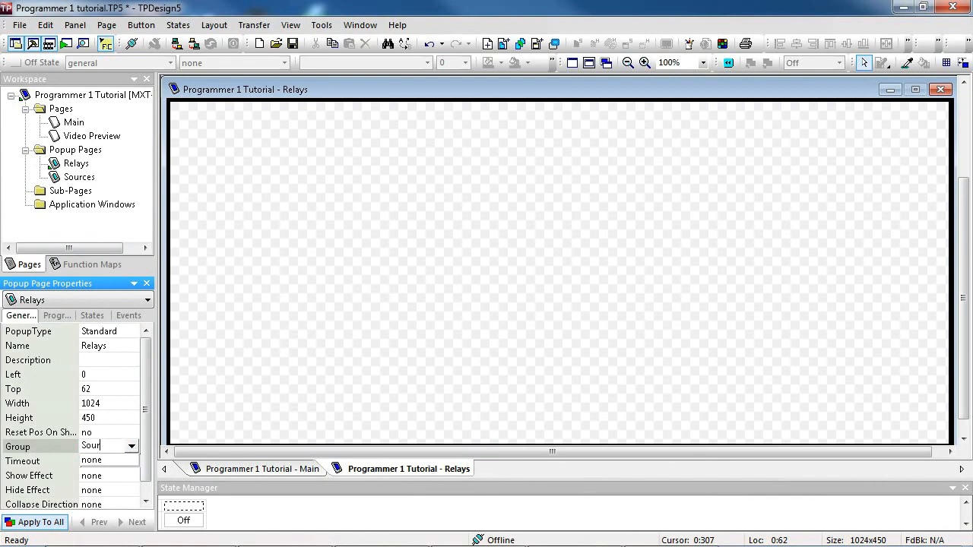
{"action": "left_click", "coordinate": [38, 451]}
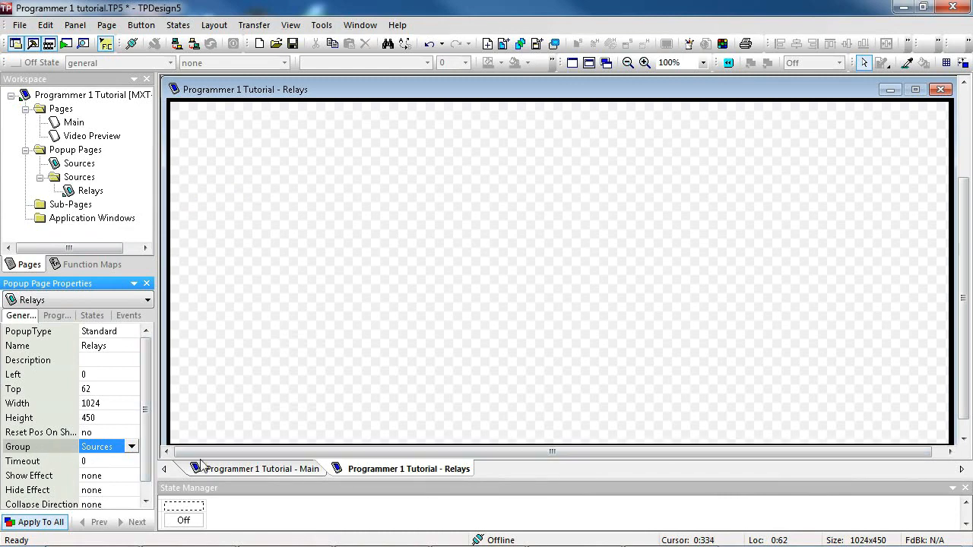
Copy the System Power button from the Main page and paste four copies in a row on the Relays popup
{"action": "left_click", "coordinate": [257, 469]}
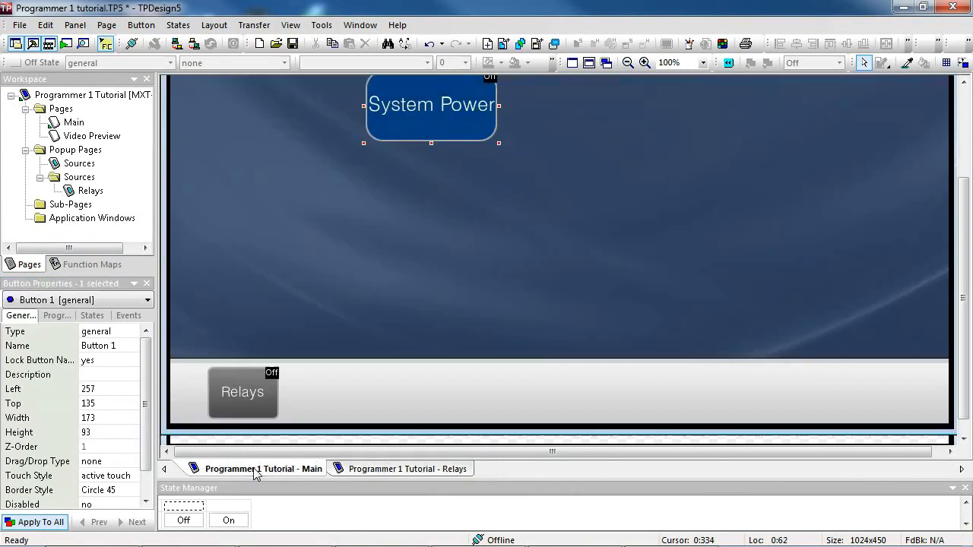
{"action": "right_click", "coordinate": [431, 123]}
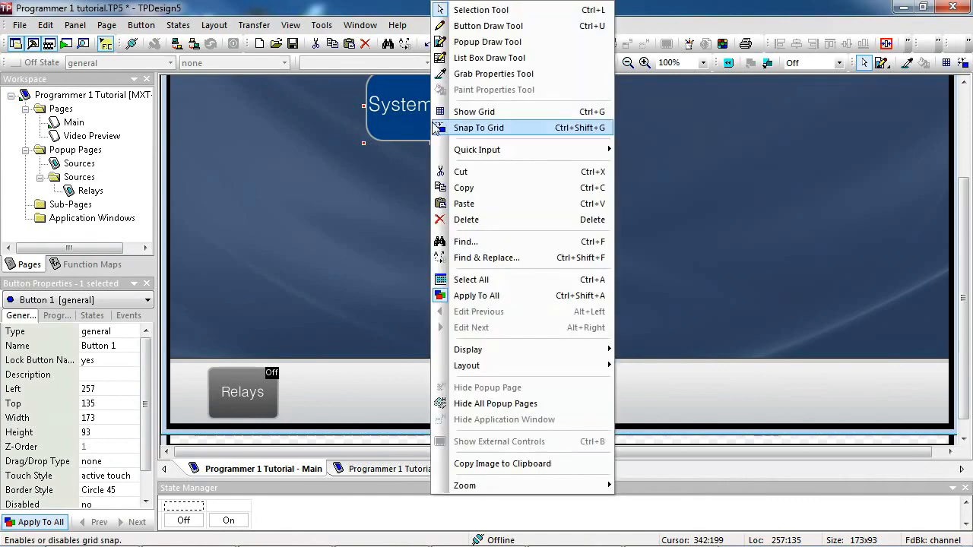
{"action": "left_click", "coordinate": [467, 188]}
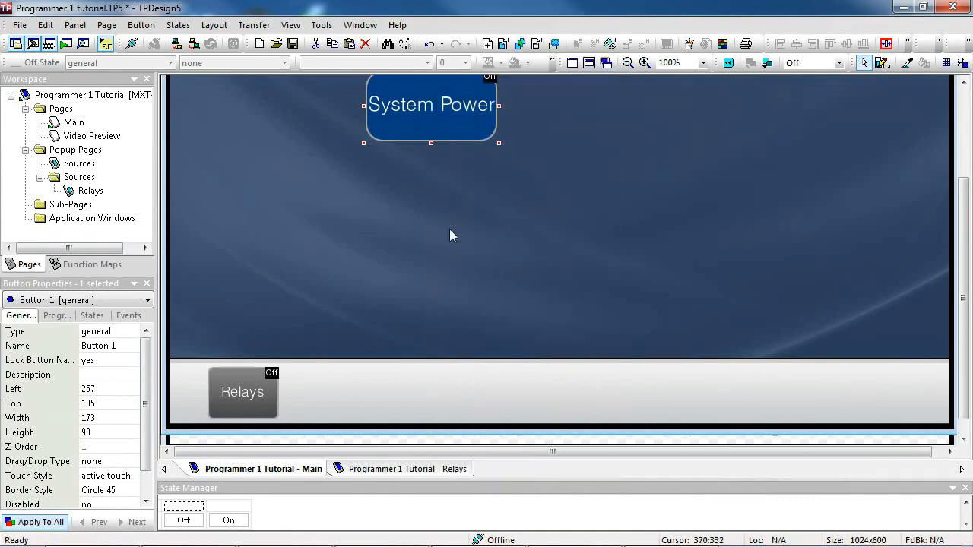
{"action": "left_click", "coordinate": [417, 470]}
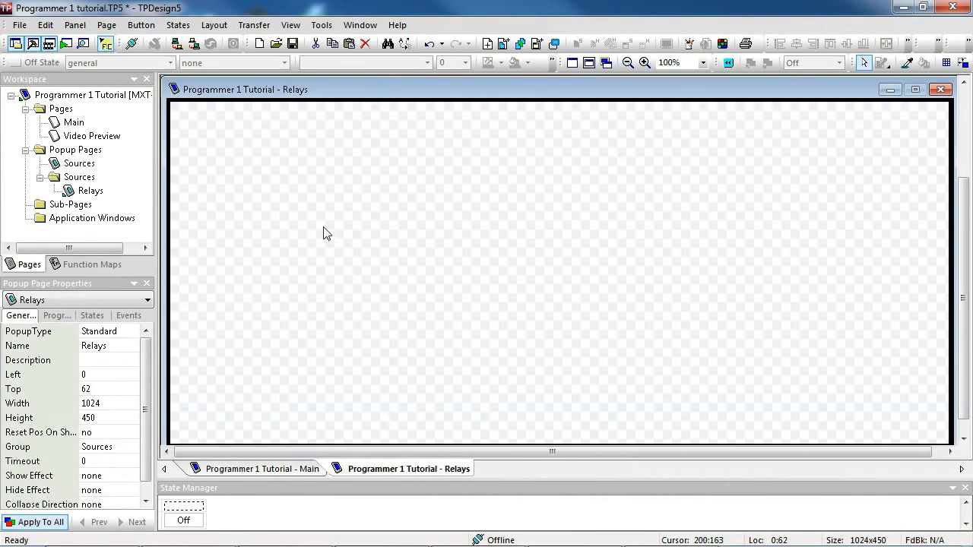
{"action": "key", "text": "ctrl+v"}
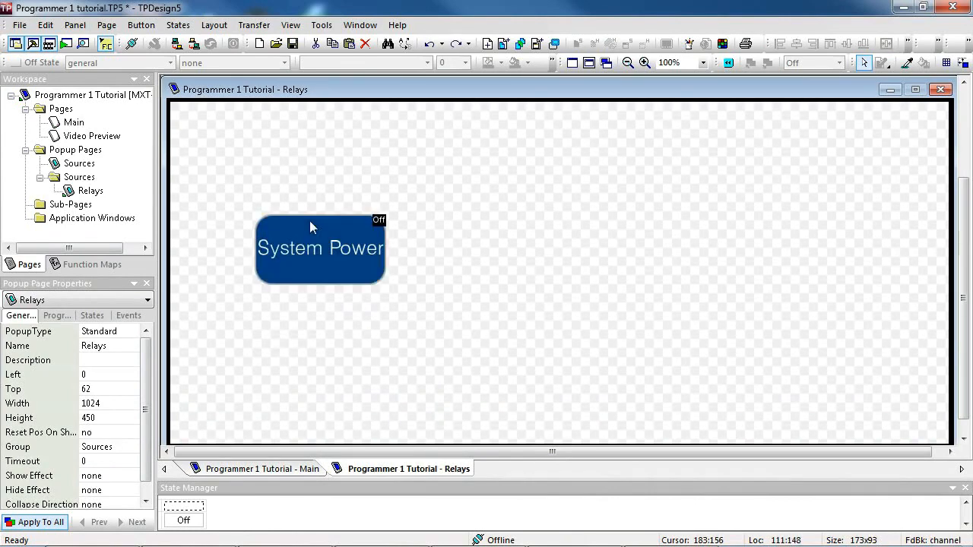
{"action": "key", "text": "ctrl+v"}
{"action": "key", "text": "ctrl+v"}
{"action": "key", "text": "ctrl+v"}
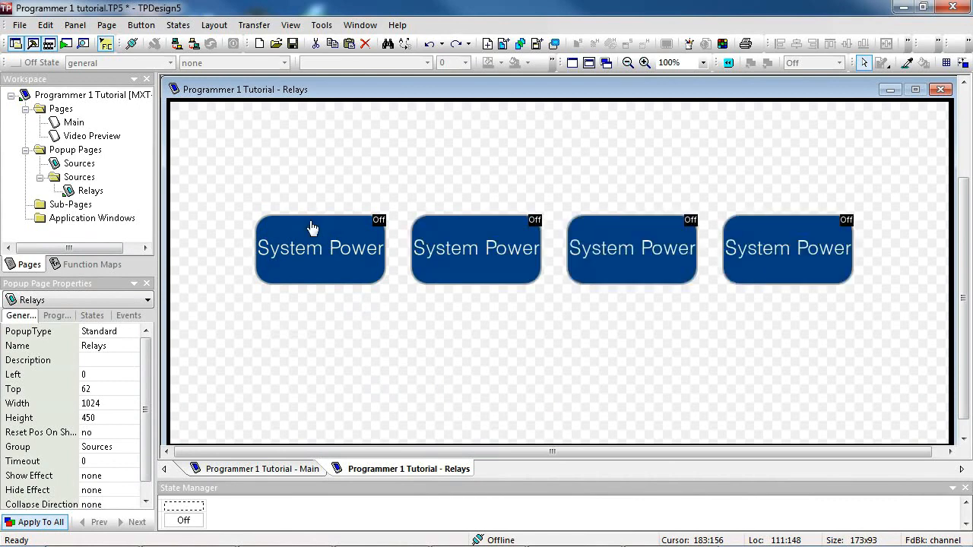
Set the first Relays popup button's text for all states to "Screen Up"
{"action": "left_click", "coordinate": [318, 245]}
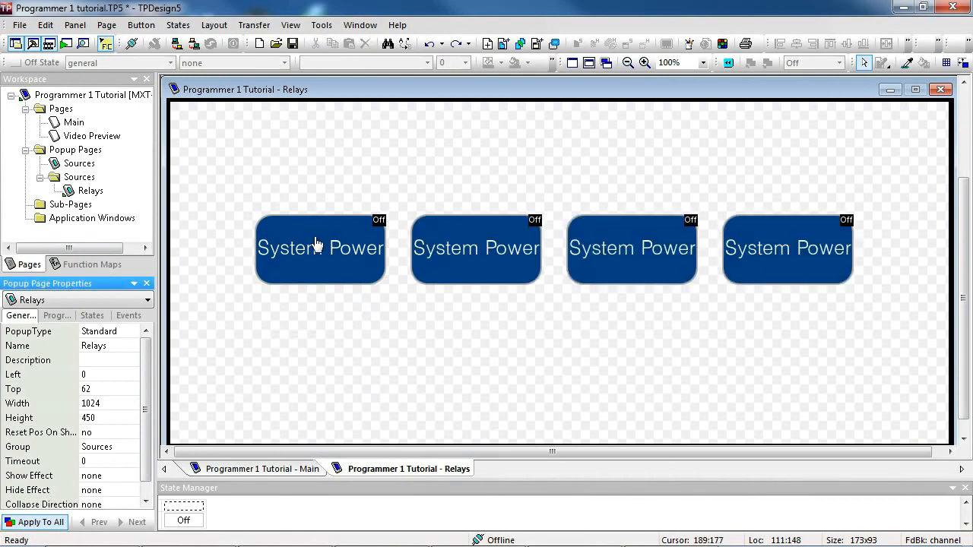
{"action": "left_click", "coordinate": [317, 243]}
{"action": "left_click", "coordinate": [98, 317]}
{"action": "left_click", "coordinate": [10, 331]}
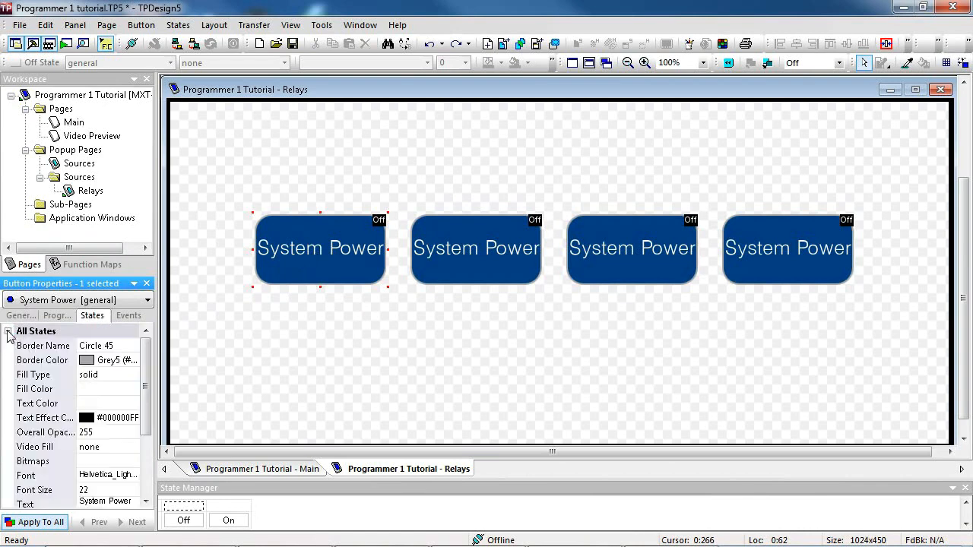
{"action": "left_click_drag", "start_coordinate": [149, 395], "coordinate": [148, 486]}
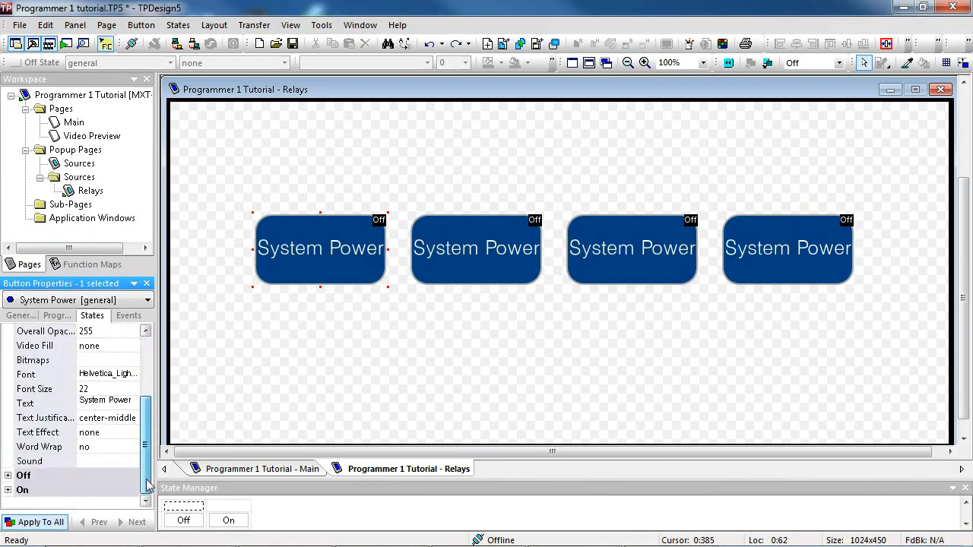
{"action": "left_click", "coordinate": [63, 405]}
{"action": "type", "text": "Screen Up"}
{"action": "key", "text": "Return"}
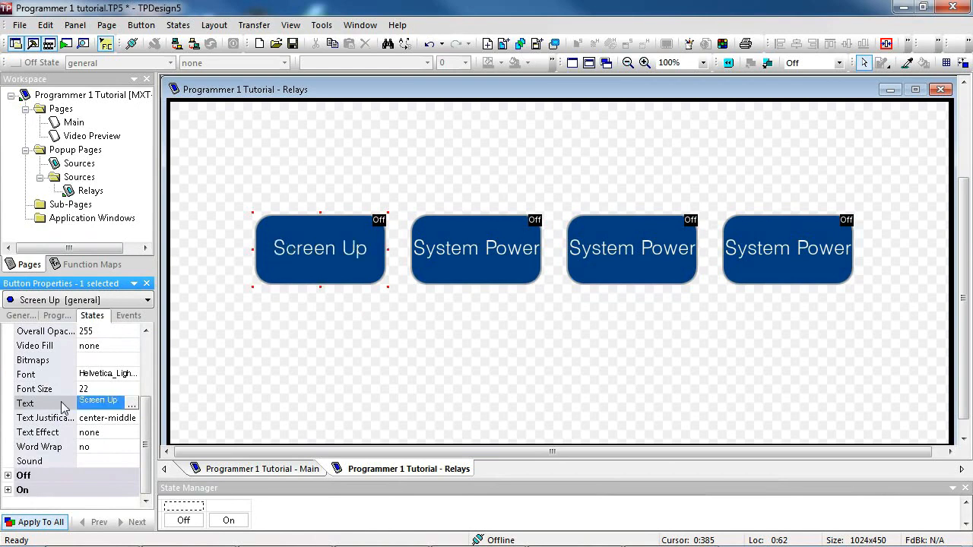
Set the second popup button's text for all states to "Screen Down"
{"action": "left_click", "coordinate": [492, 256]}
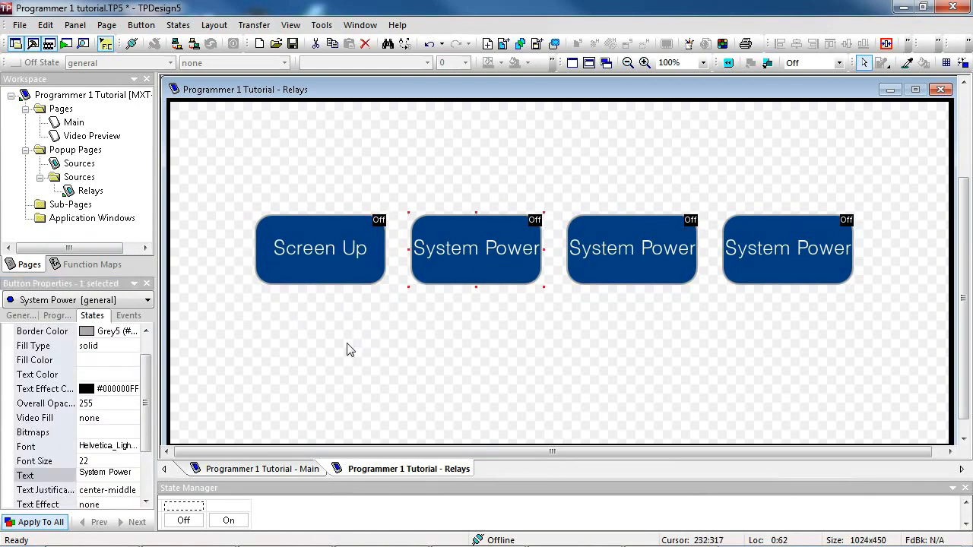
{"action": "type", "text": "Scree"}
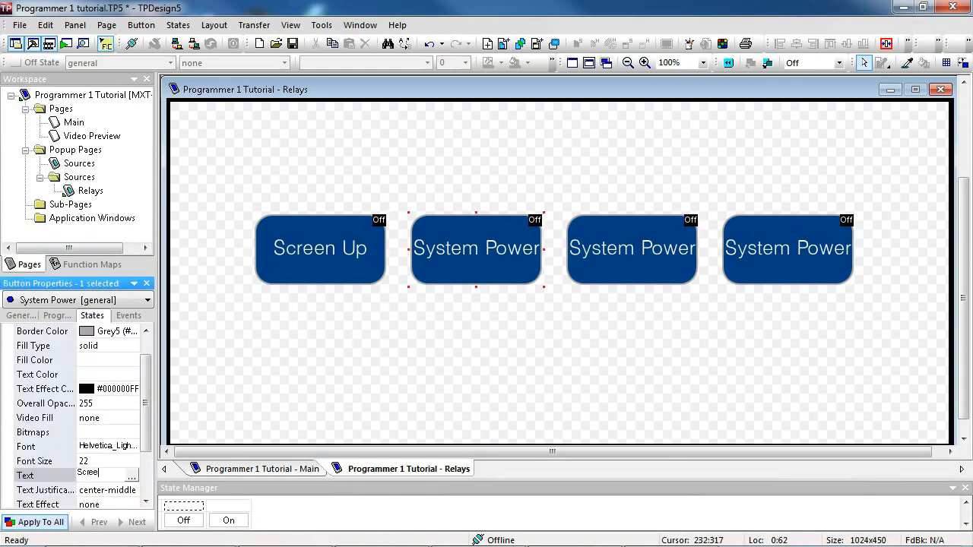
{"action": "type", "text": "n Down"}
{"action": "key", "text": "Return"}
Set the third popup button's text to "Screen Stop" and the fourth's to "Screen Preset" for all states
{"action": "left_click", "coordinate": [622, 259]}
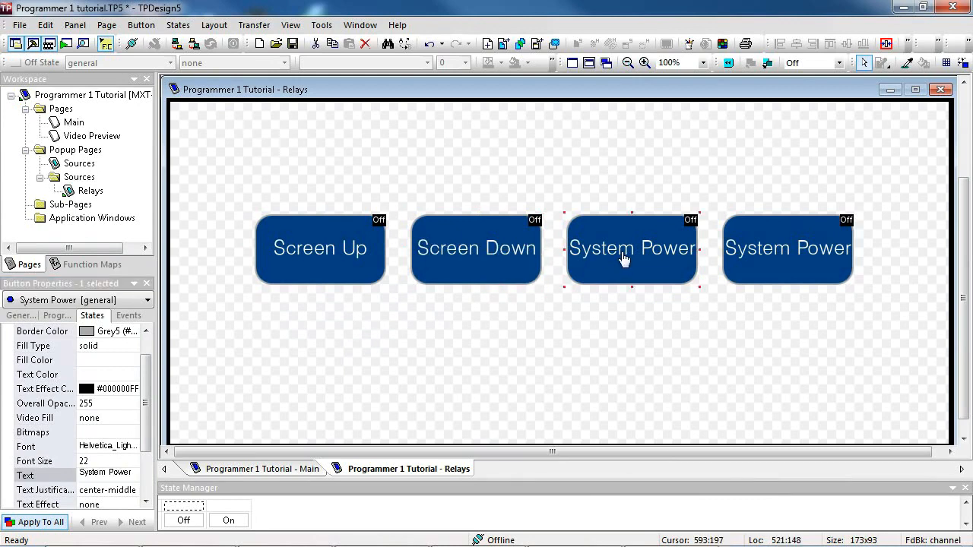
{"action": "type", "text": "Screen Stop"}
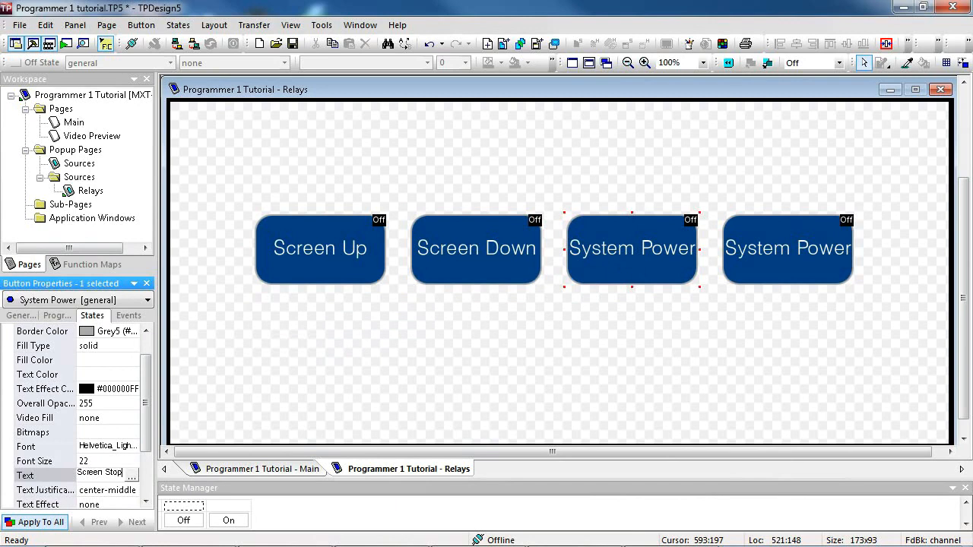
{"action": "left_click", "coordinate": [791, 260]}
{"action": "type", "text": "Screen Preset"}
{"action": "key", "text": "Return"}
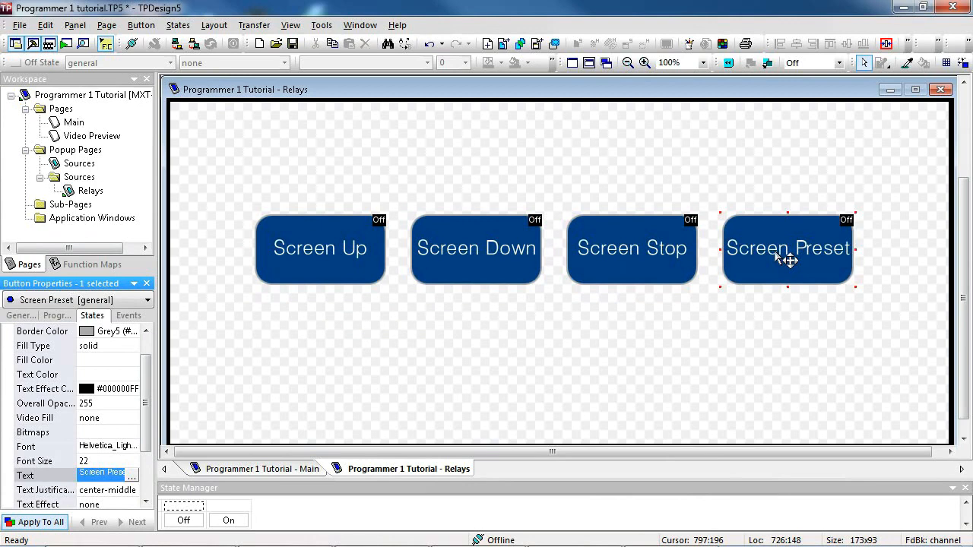
Delete the original System Power button from the Main page
{"action": "left_click", "coordinate": [271, 469]}
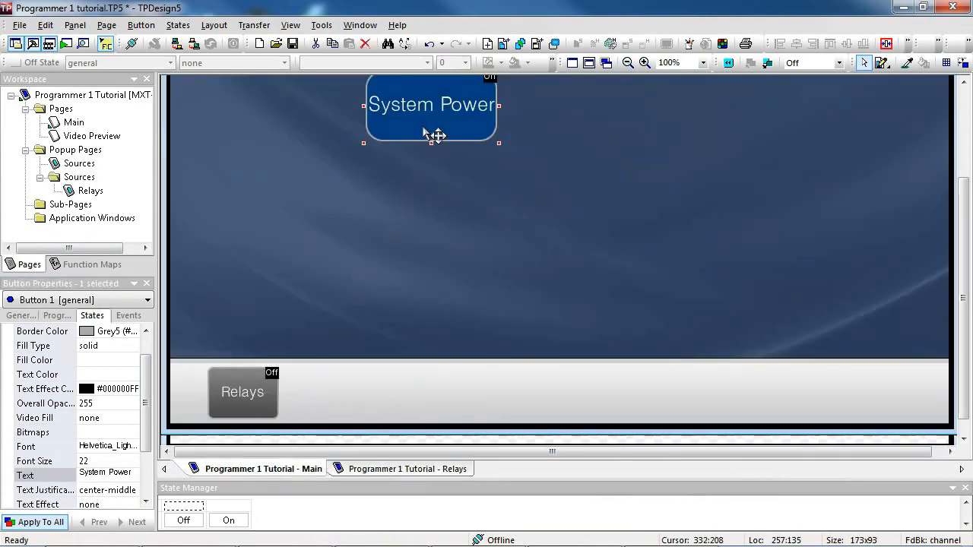
{"action": "key", "text": "Delete"}
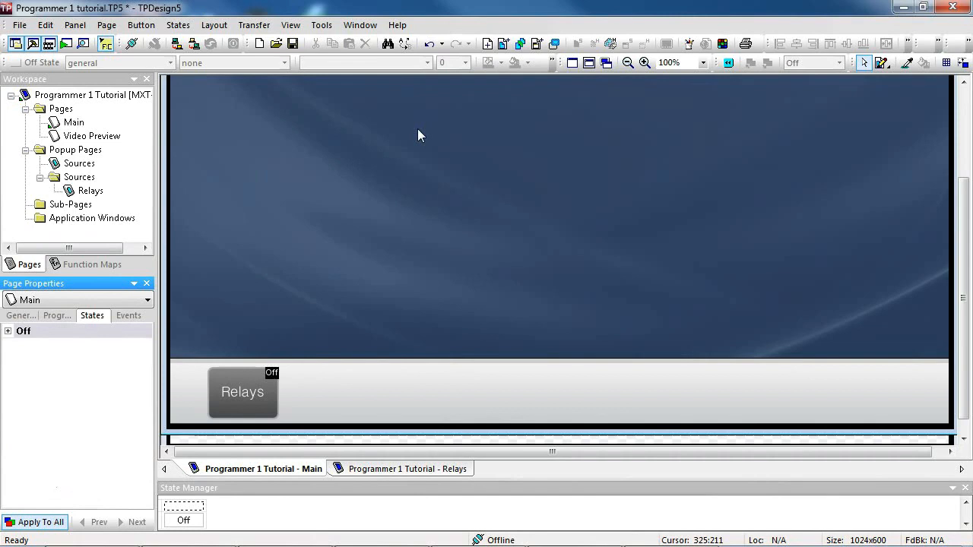
Add a show popup action for the Relays popup to the Button Release event of the Main page's Relays button
{"action": "left_click", "coordinate": [256, 394]}
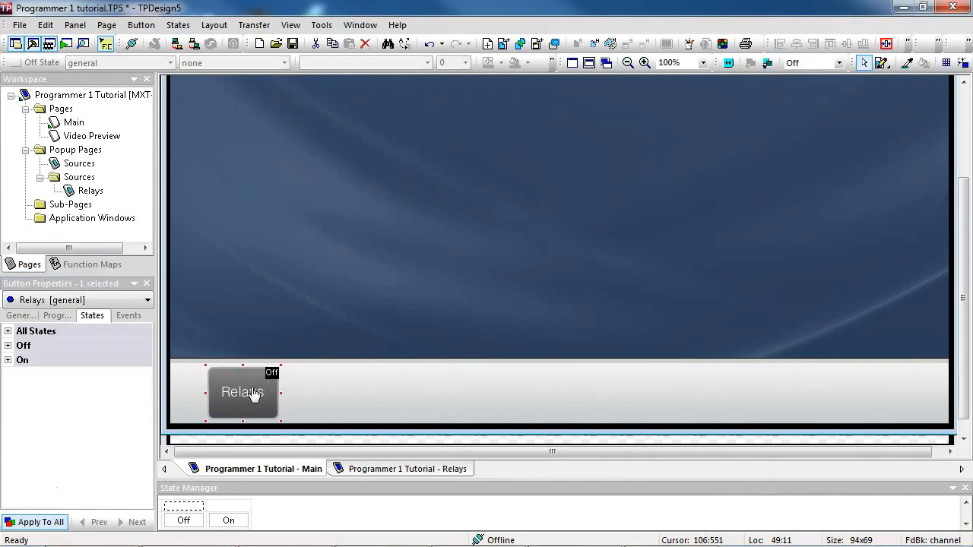
{"action": "left_click", "coordinate": [129, 316]}
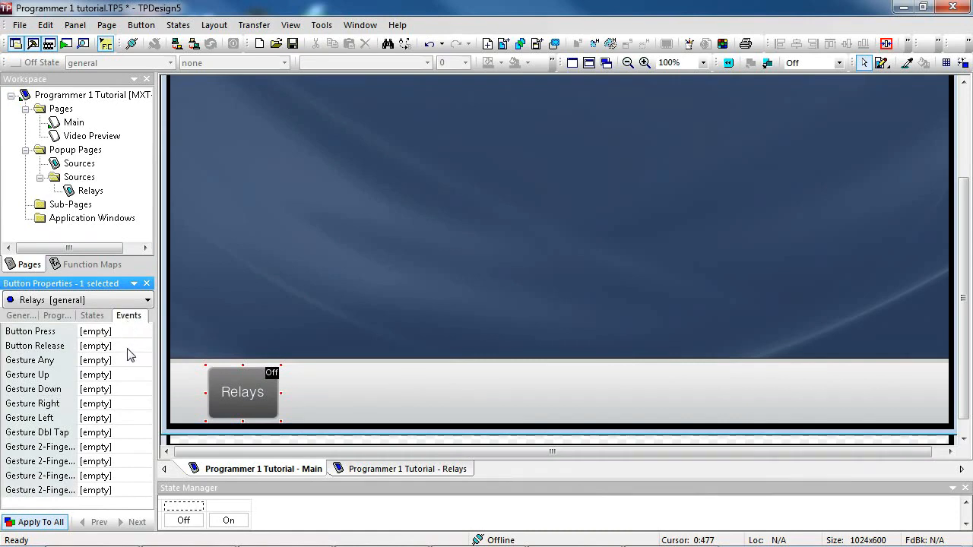
{"action": "left_click", "coordinate": [127, 348]}
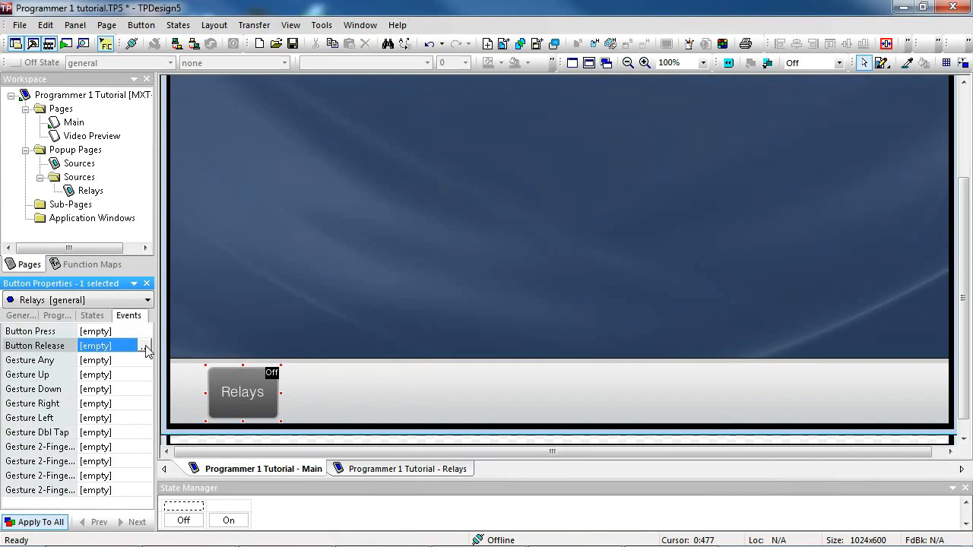
{"action": "left_click", "coordinate": [143, 345]}
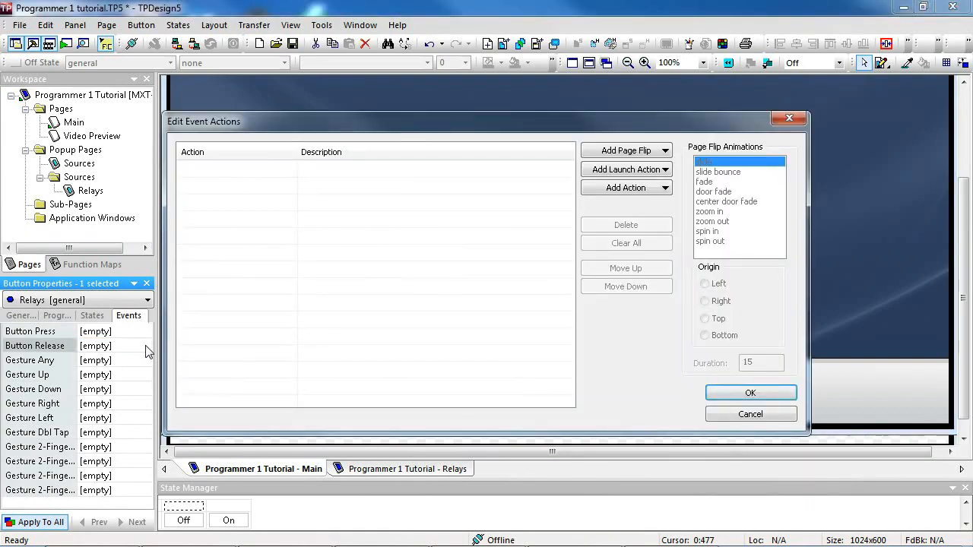
{"action": "key", "text": "alt"}
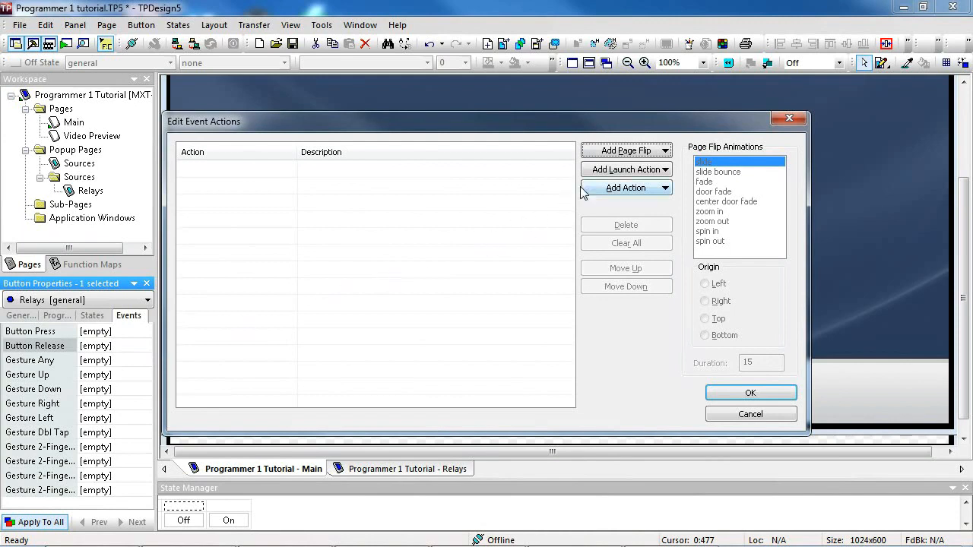
{"action": "left_click", "coordinate": [639, 151]}
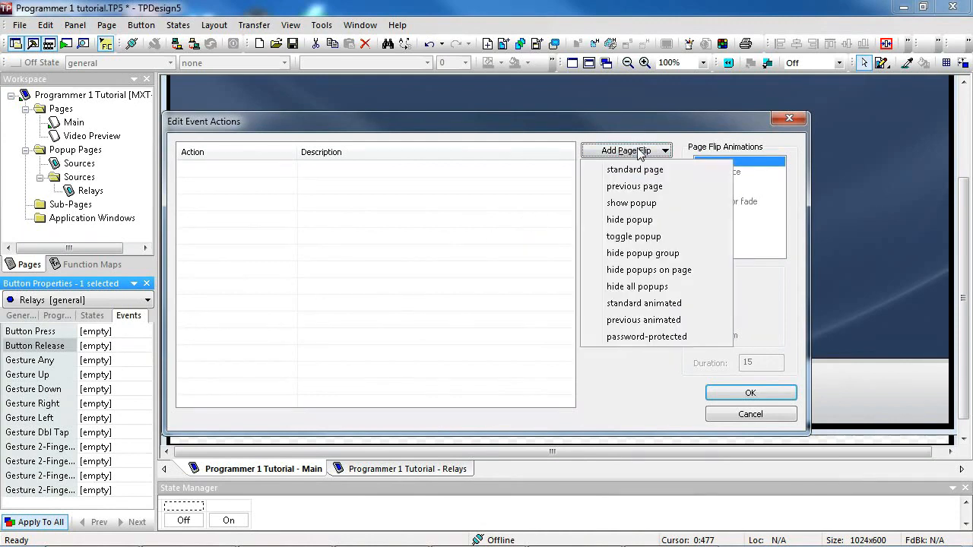
{"action": "left_click", "coordinate": [633, 204]}
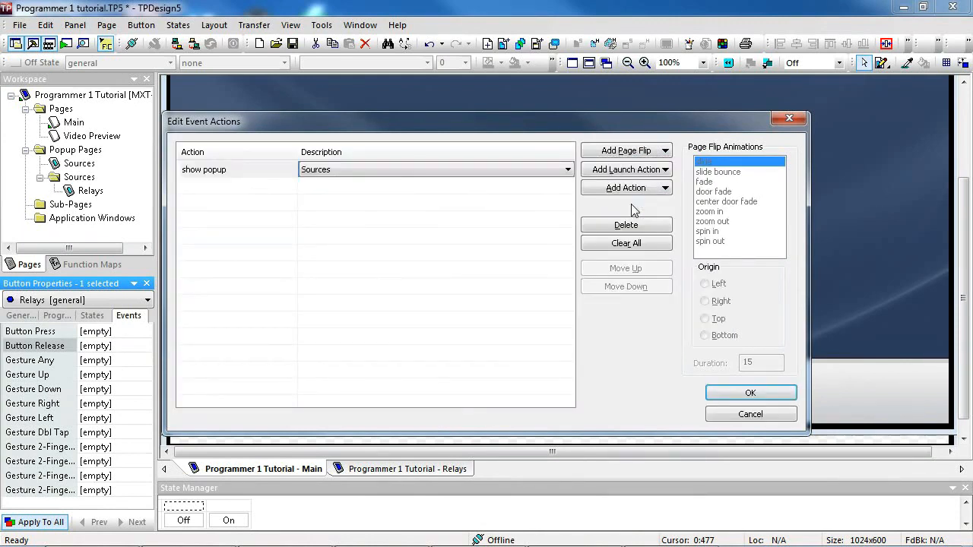
{"action": "left_click", "coordinate": [531, 169]}
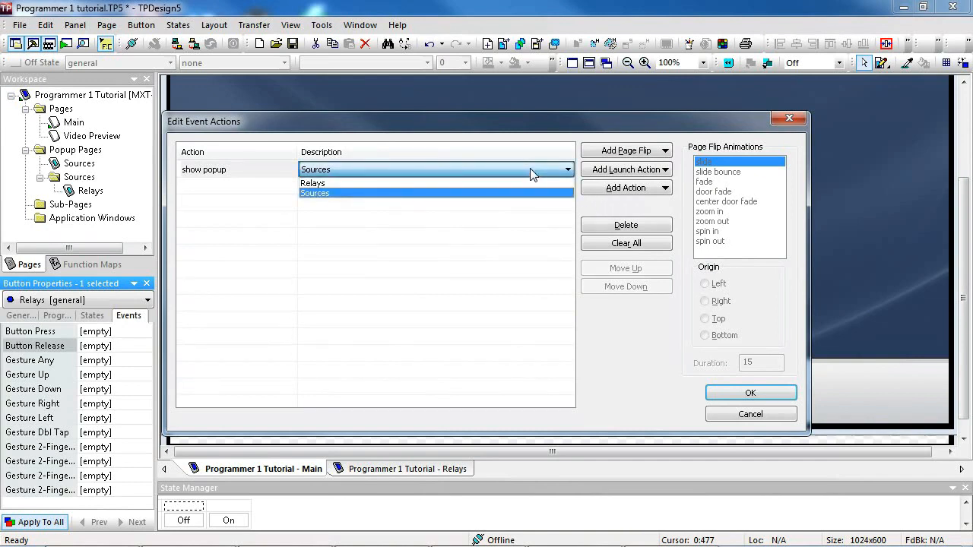
{"action": "left_click", "coordinate": [332, 183]}
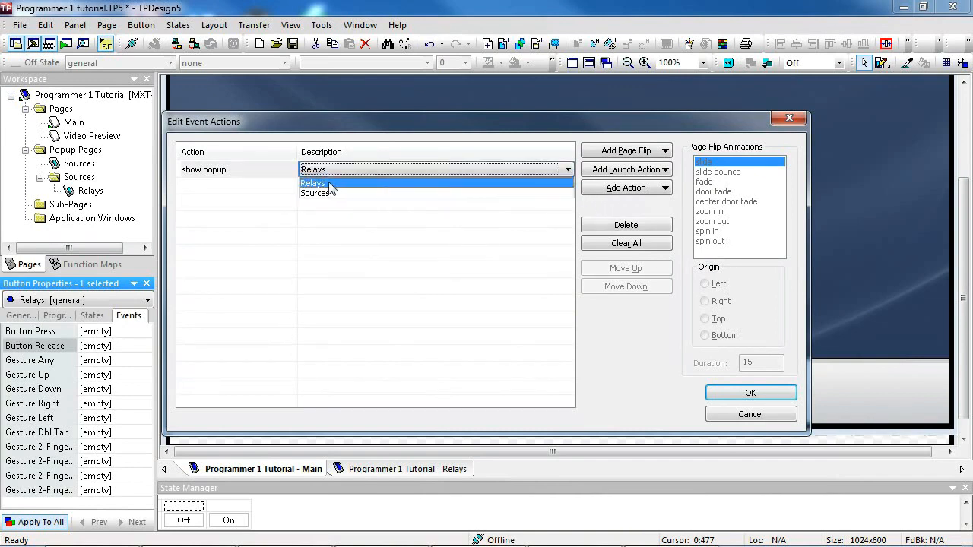
{"action": "left_click", "coordinate": [745, 395]}
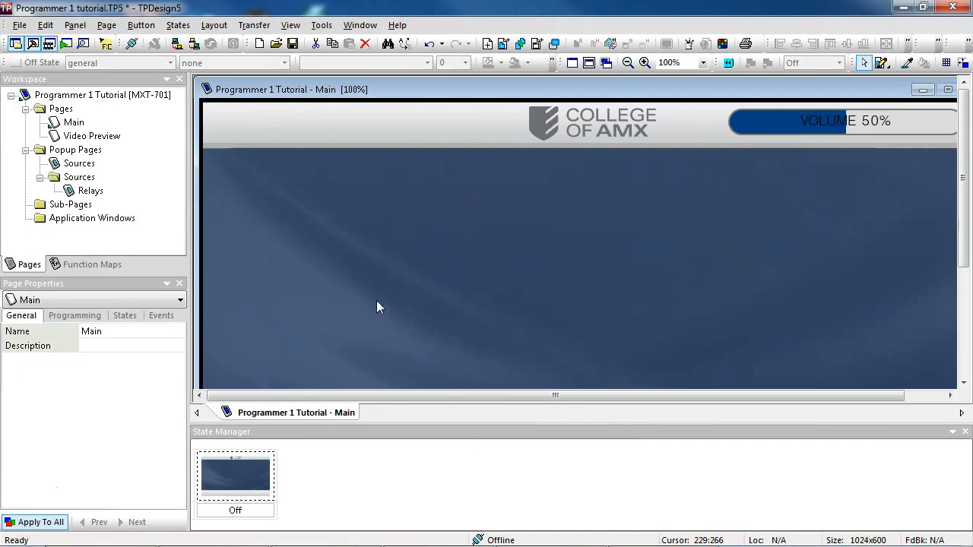
Start a new NetLinx master connection and name it "Training Master"
{"action": "left_click", "coordinate": [249, 25]}
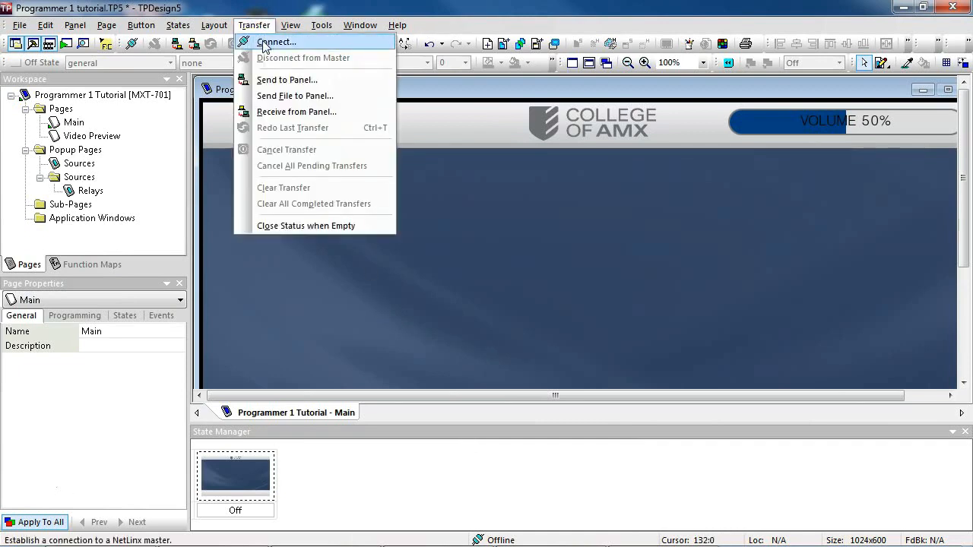
{"action": "left_click", "coordinate": [262, 41]}
{"action": "key", "text": "alt"}
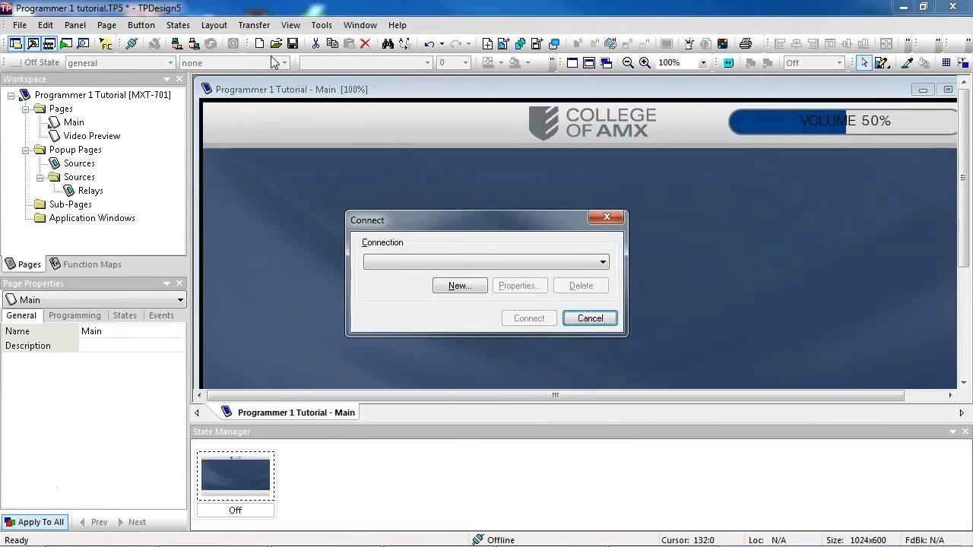
{"action": "left_click", "coordinate": [597, 263]}
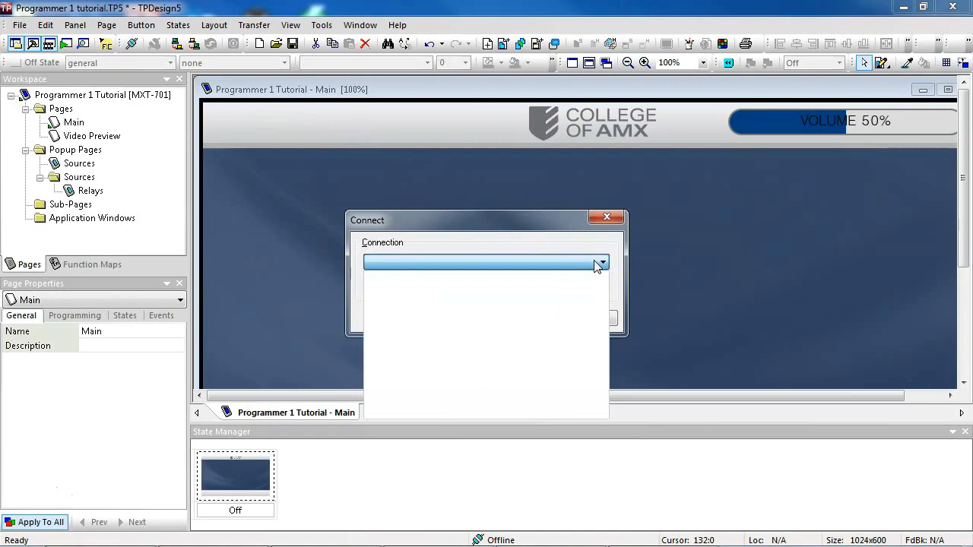
{"action": "left_click", "coordinate": [598, 264]}
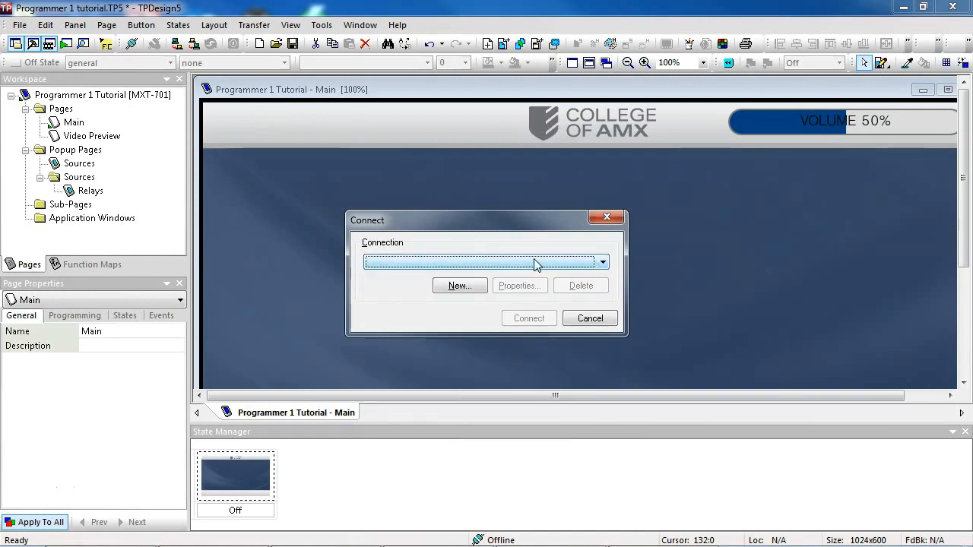
{"action": "left_click", "coordinate": [470, 287]}
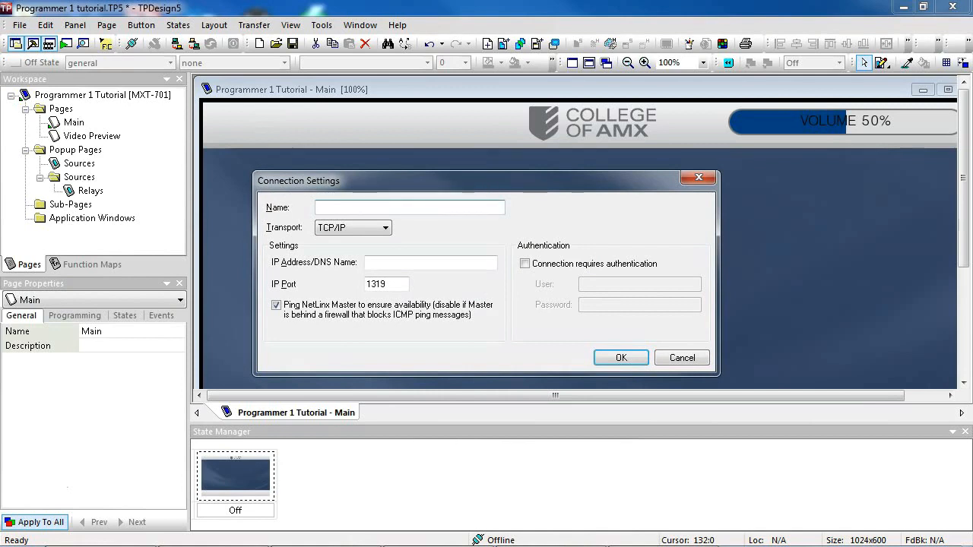
{"action": "type", "text": "Training Master"}
Set the connection's transport to TCP/IP and its IP address to 10.11.110.231
{"action": "left_click", "coordinate": [383, 230]}
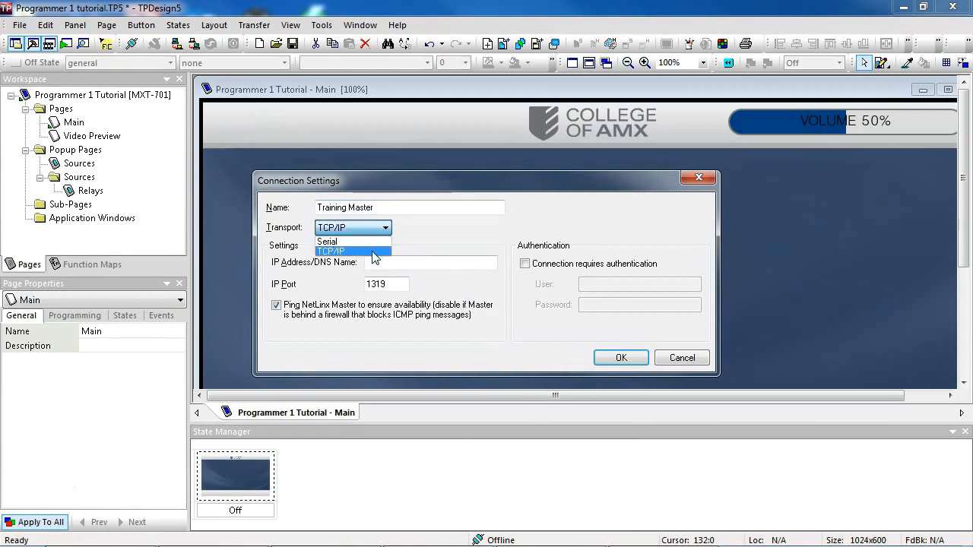
{"action": "left_click", "coordinate": [374, 252]}
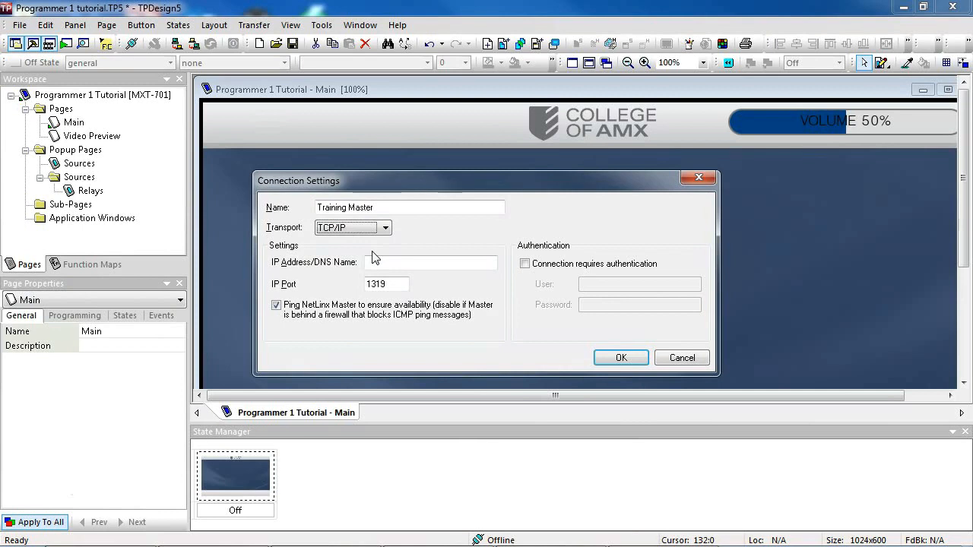
{"action": "left_click", "coordinate": [383, 260]}
{"action": "type", "text": "10.11.110.231"}
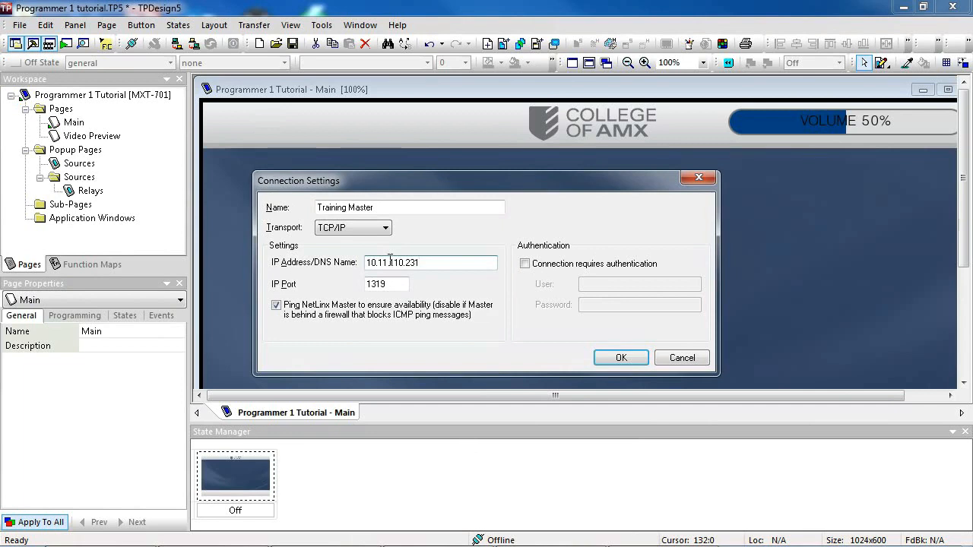
{"action": "left_click", "coordinate": [526, 265]}
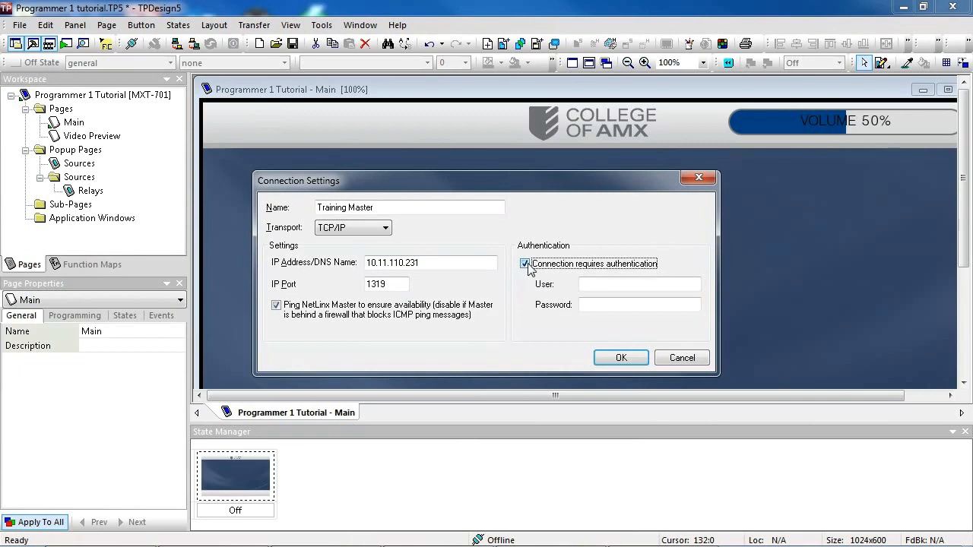
{"action": "left_click", "coordinate": [608, 283]}
{"action": "left_click", "coordinate": [603, 305]}
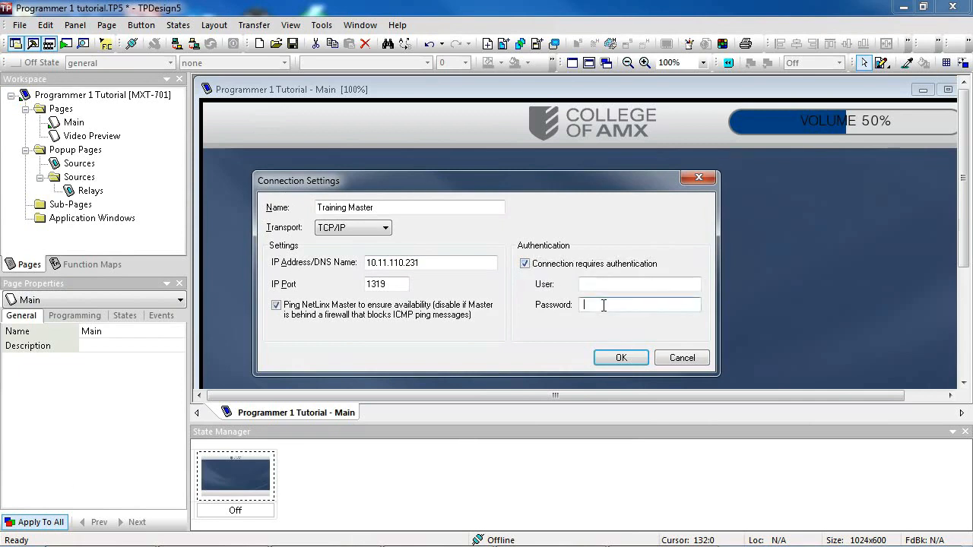
{"action": "left_click", "coordinate": [525, 263]}
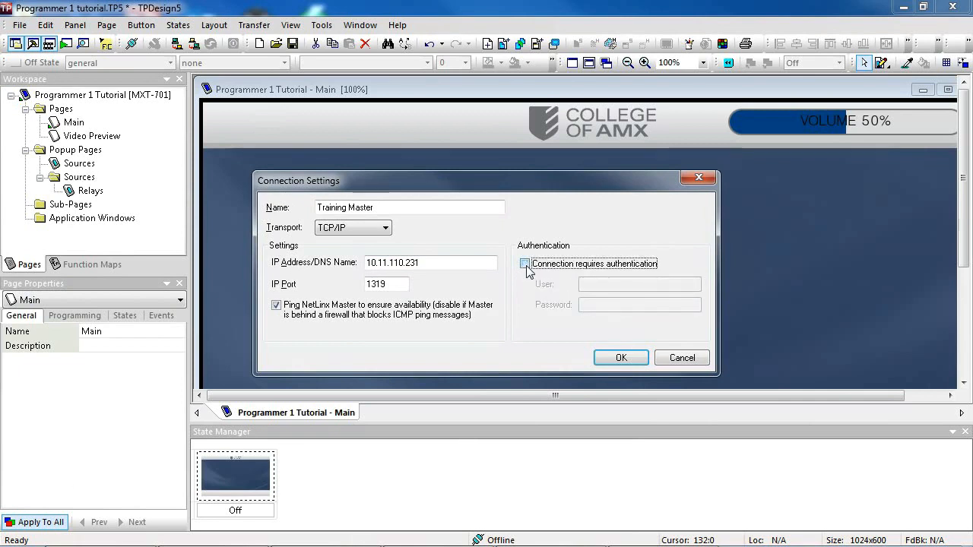
Save the Training Master connection settings without authentication and connect to that master
{"action": "left_click", "coordinate": [620, 357]}
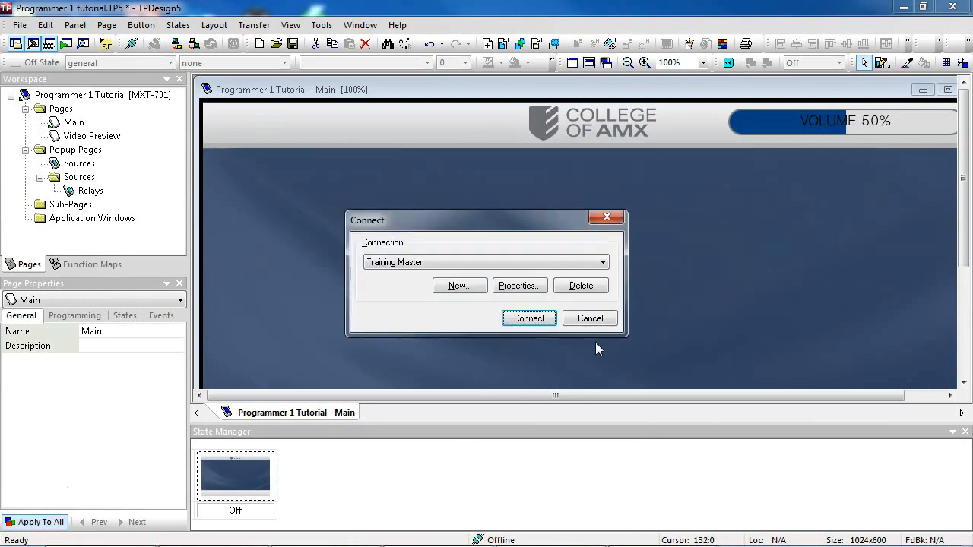
{"action": "left_click", "coordinate": [535, 321]}
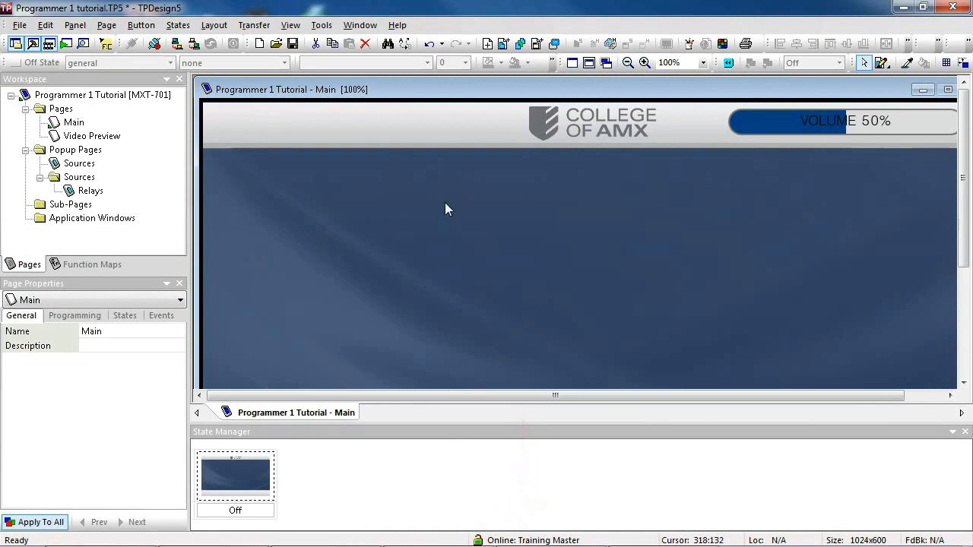
Send the Programmer 1 Tutorial project to the MXT-701i panel, device 10001, as a normal transfer of all panel files
{"action": "left_click", "coordinate": [256, 25]}
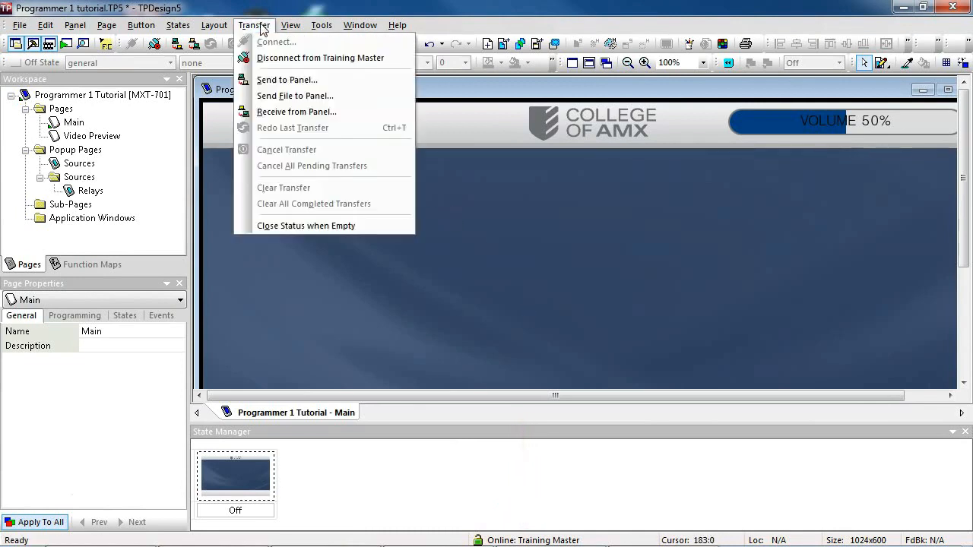
{"action": "left_click", "coordinate": [272, 81]}
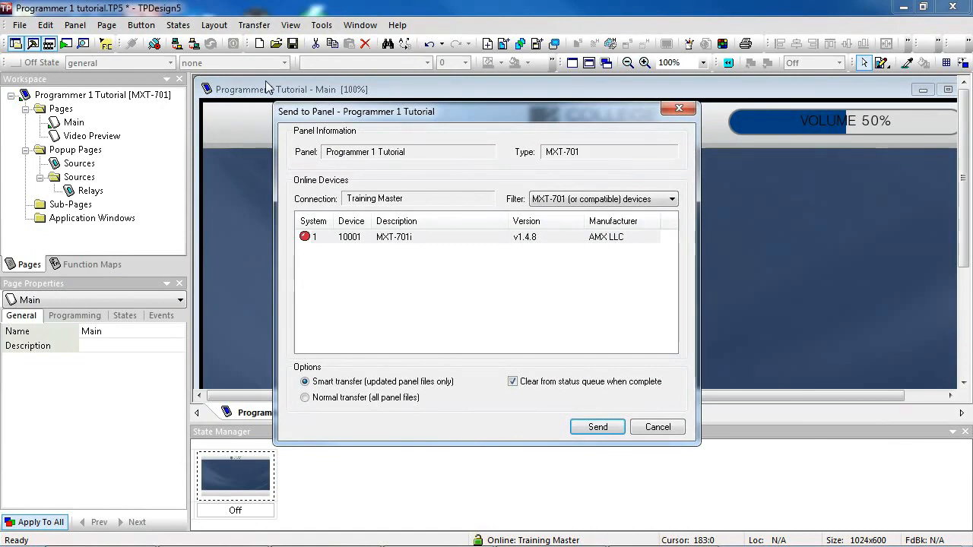
{"action": "left_click", "coordinate": [362, 240]}
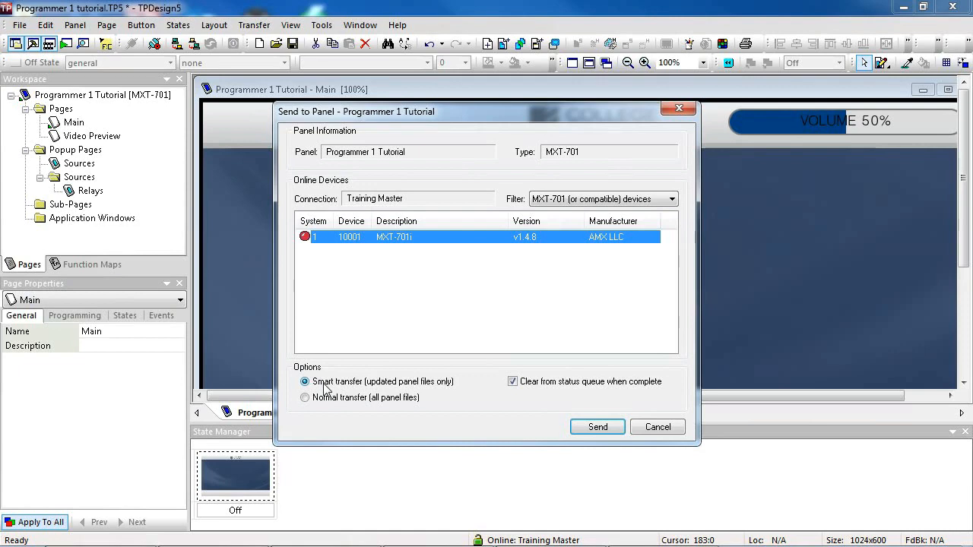
{"action": "left_click", "coordinate": [304, 397]}
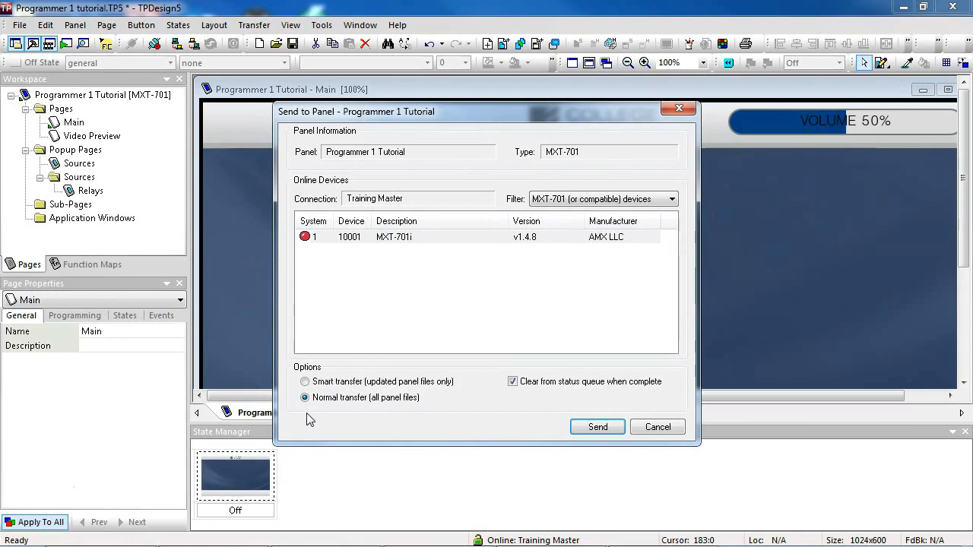
{"action": "key", "text": "alt"}
{"action": "left_click", "coordinate": [587, 427]}
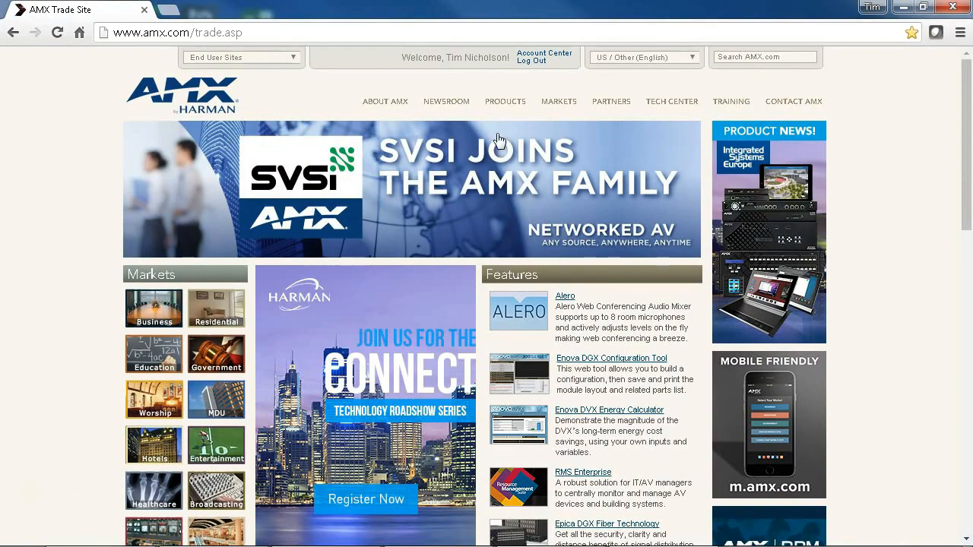
In the web browser, open the Development Tools category under Integration Software on the AMX products page
{"action": "left_click", "coordinate": [500, 110]}
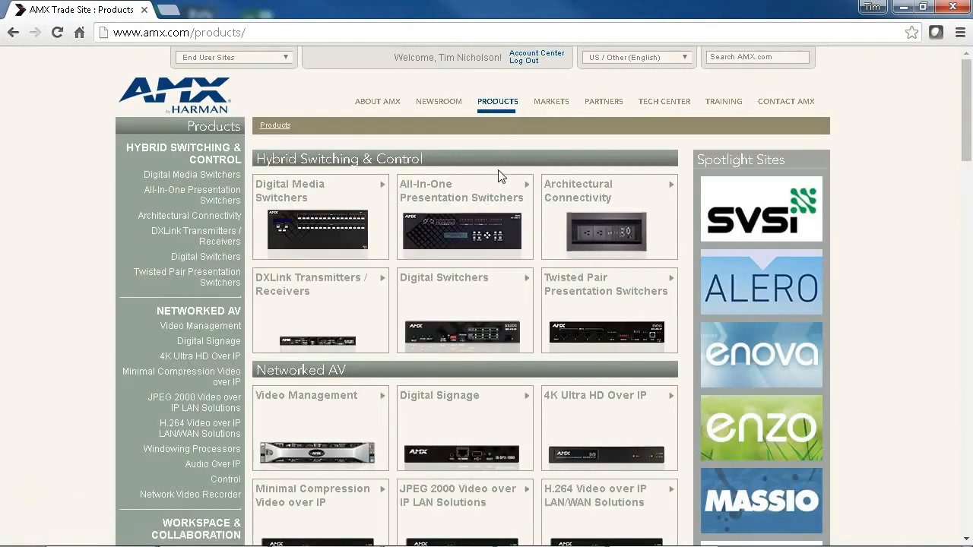
{"action": "scroll", "coordinate": [498, 182], "scroll_direction": "down", "scroll_amount": 4}
{"action": "scroll", "coordinate": [500, 202], "scroll_direction": "down", "scroll_amount": 12}
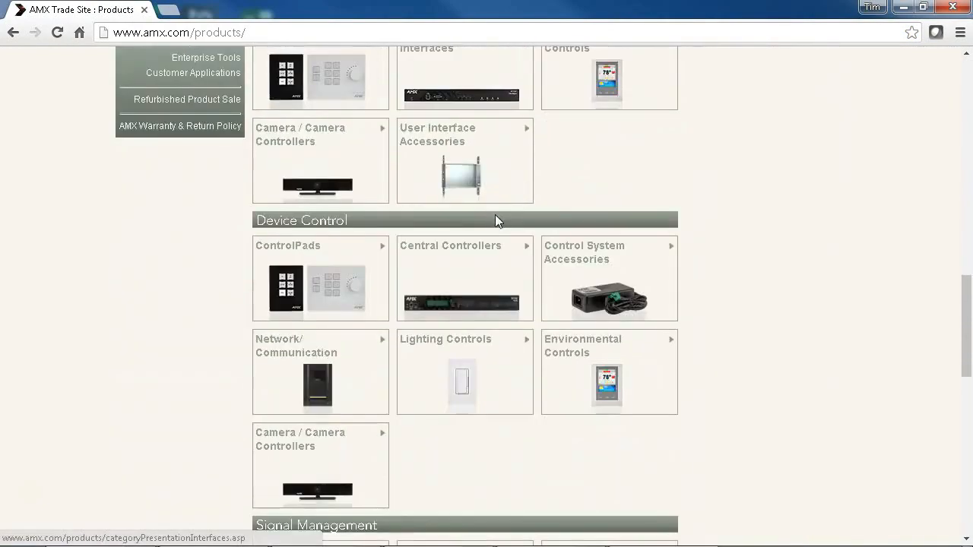
{"action": "scroll", "coordinate": [498, 221], "scroll_direction": "down", "scroll_amount": 4}
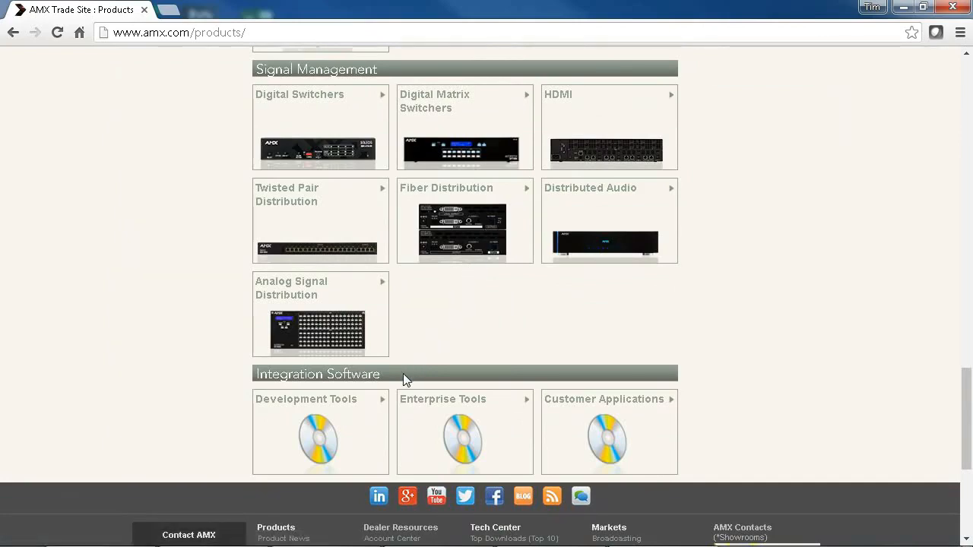
{"action": "left_click", "coordinate": [339, 401]}
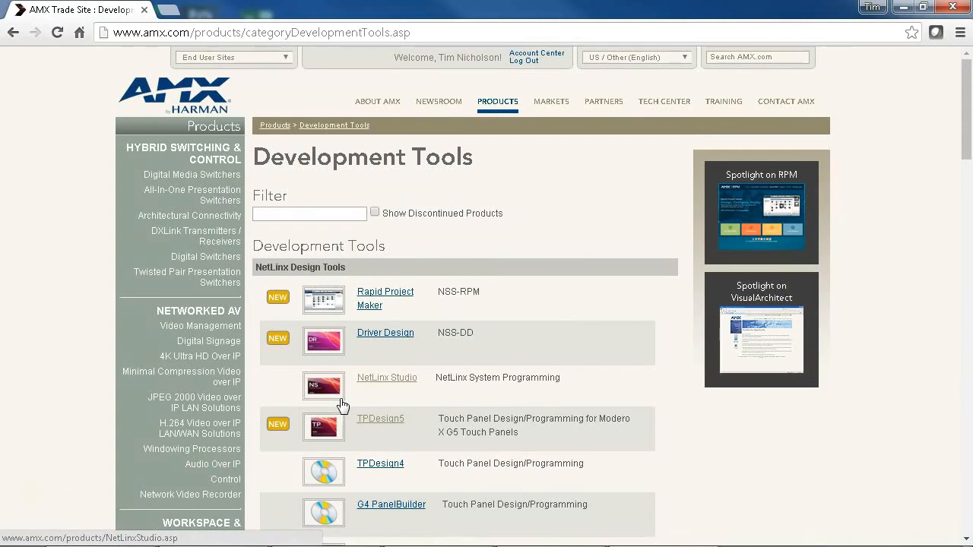
Open the NetLinx Studio product page and request the NetLinx Studio 4 application file
{"action": "left_click", "coordinate": [392, 377]}
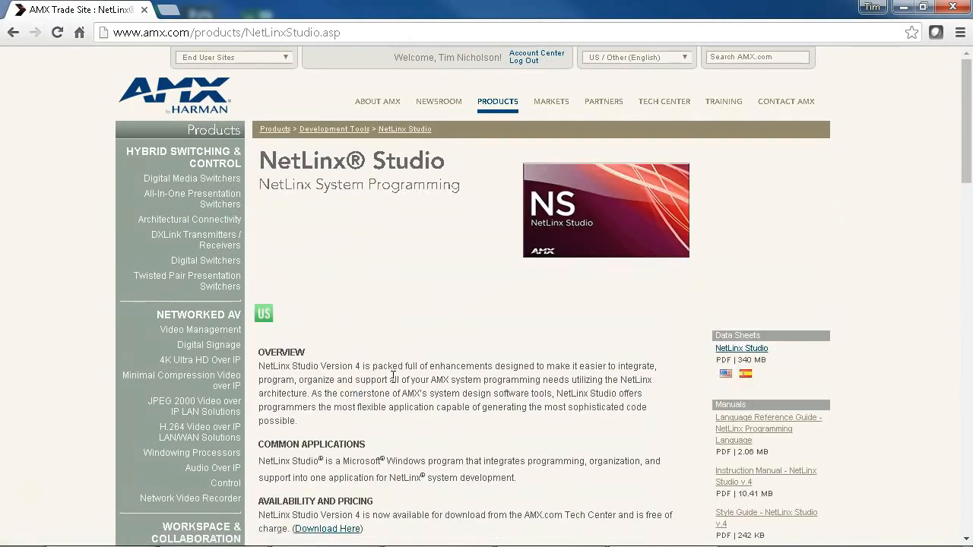
{"action": "scroll", "coordinate": [642, 403], "scroll_direction": "down", "scroll_amount": 1}
{"action": "scroll", "coordinate": [641, 403], "scroll_direction": "down", "scroll_amount": 3}
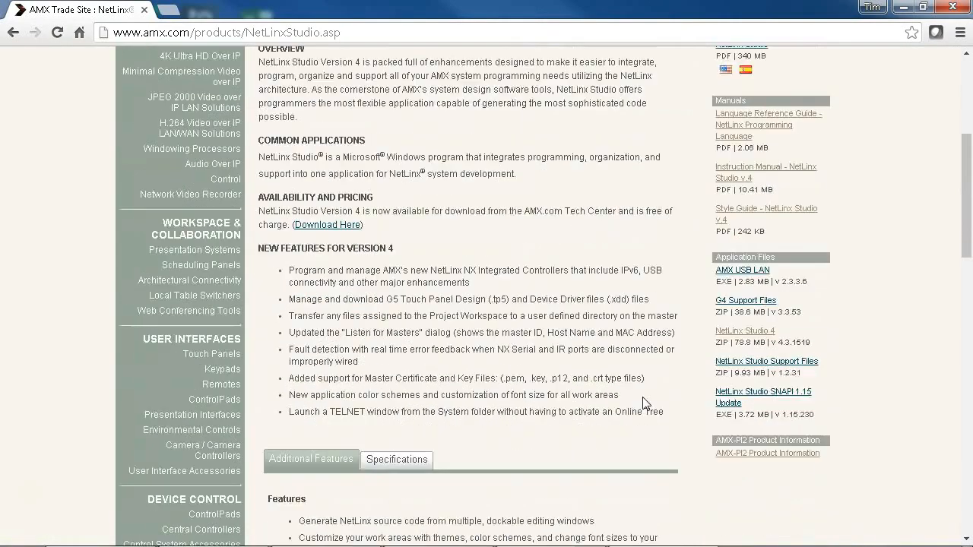
{"action": "left_click", "coordinate": [763, 337]}
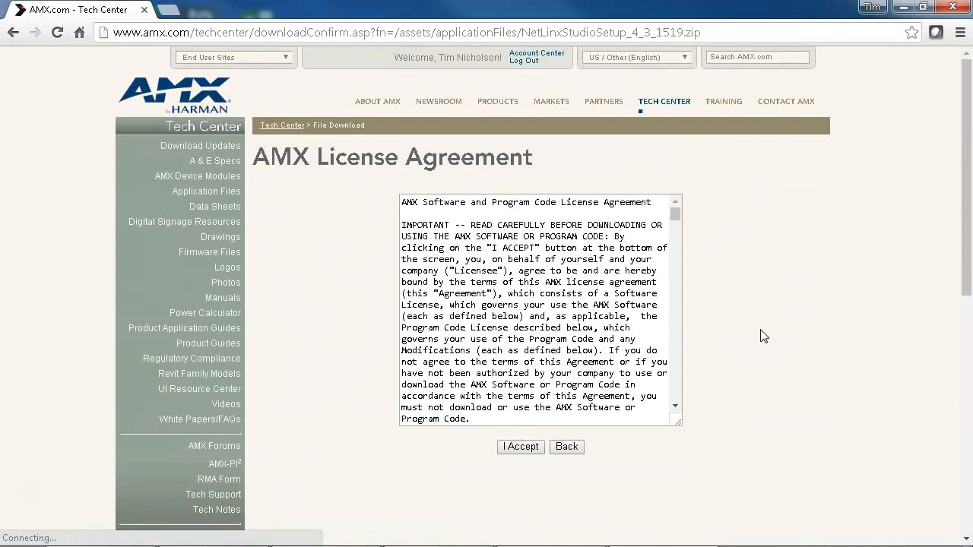
Accept the AMX license agreement and save NetLinxStudioSetup_4_3_1519.zip to the Desktop
{"action": "left_click", "coordinate": [521, 448]}
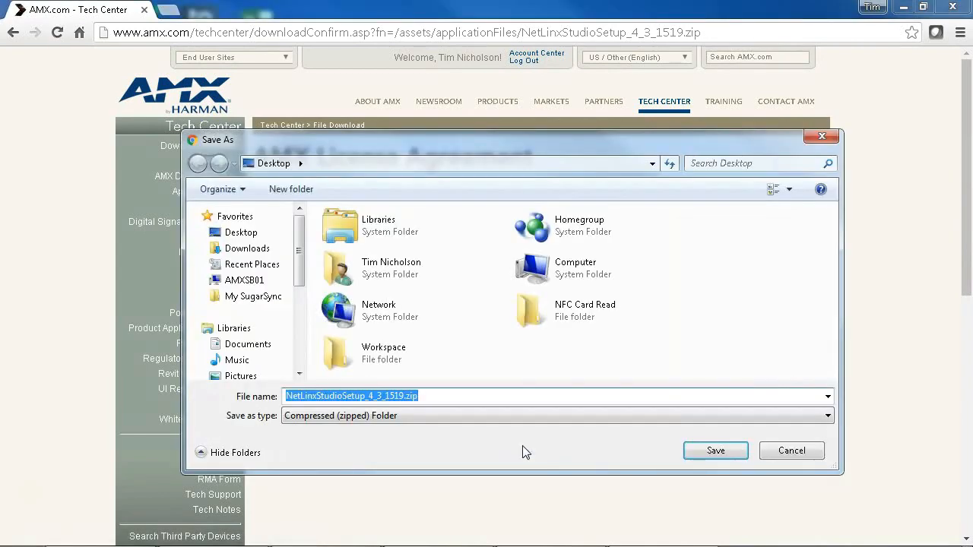
{"action": "left_click", "coordinate": [710, 450]}
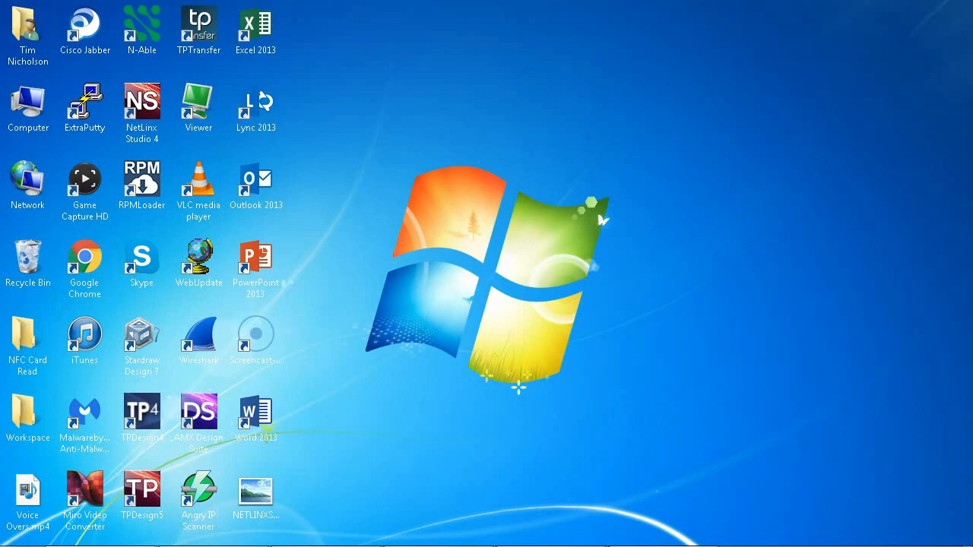
Launch NetLinx Studio 4 from the desktop and dismiss the What's New notes so they no longer show at startup
{"action": "double_click", "coordinate": [142, 106]}
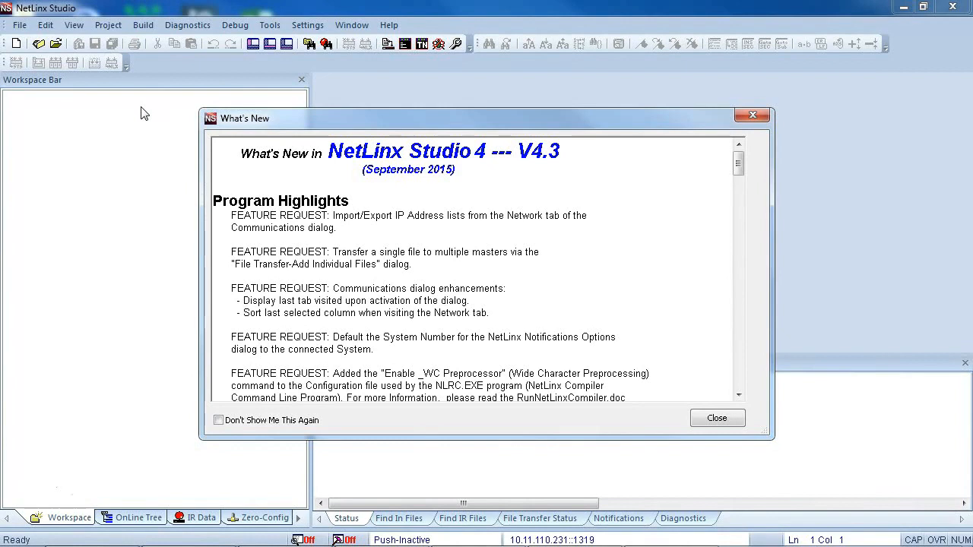
{"action": "left_click", "coordinate": [218, 421]}
{"action": "left_click", "coordinate": [710, 420]}
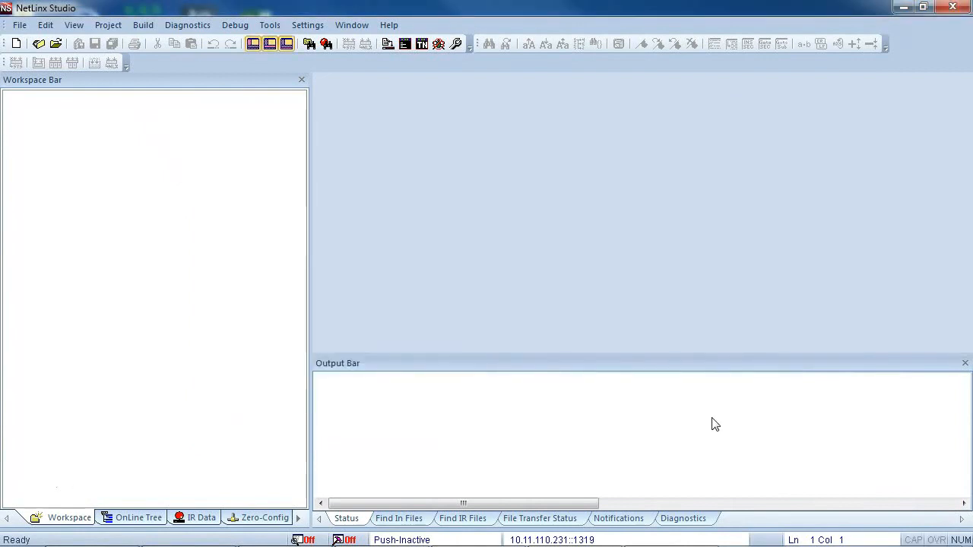
Reopen the What's New release notes from the help commands, and close them again
{"action": "left_click", "coordinate": [391, 28]}
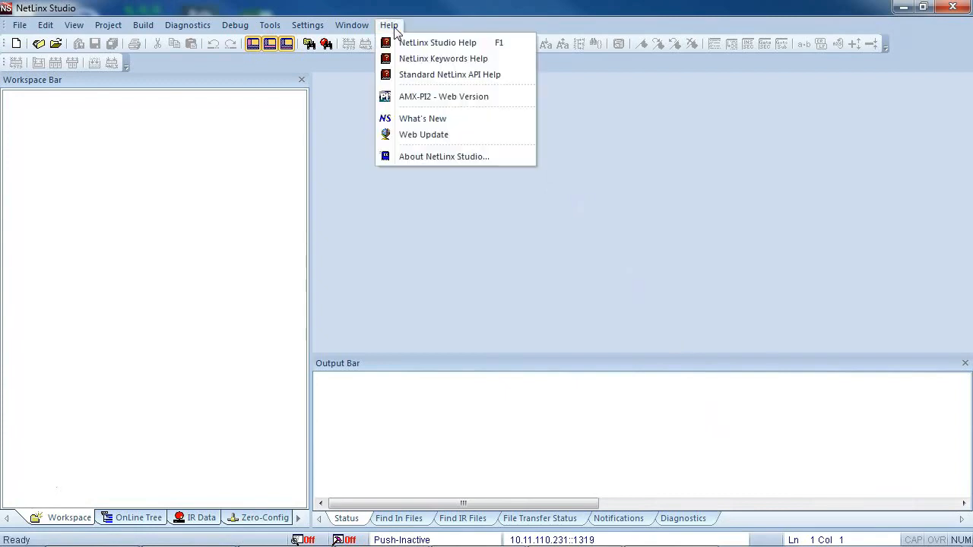
{"action": "left_click", "coordinate": [413, 120]}
{"action": "left_click", "coordinate": [717, 418]}
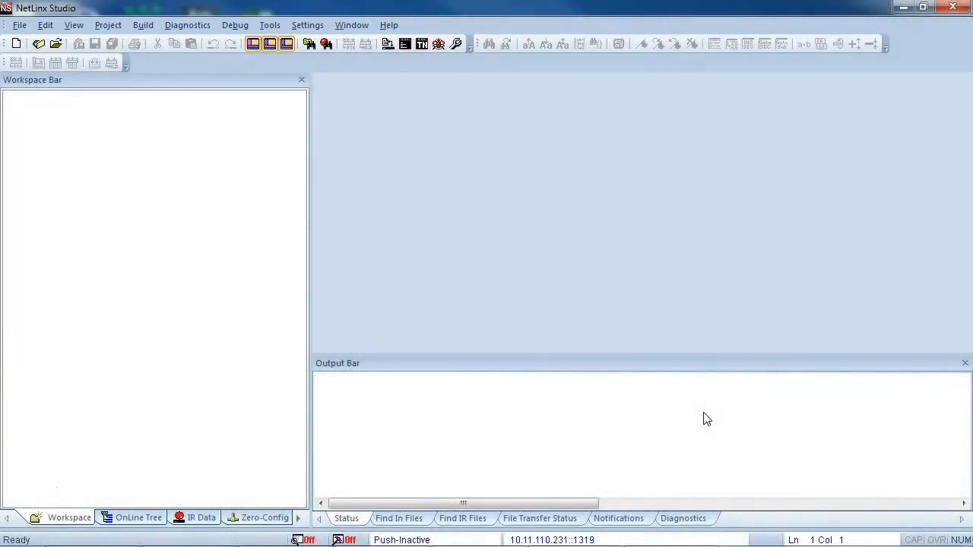
Review the available file, editing, view, project and build commands in NetLinx Studio
{"action": "left_click", "coordinate": [20, 25]}
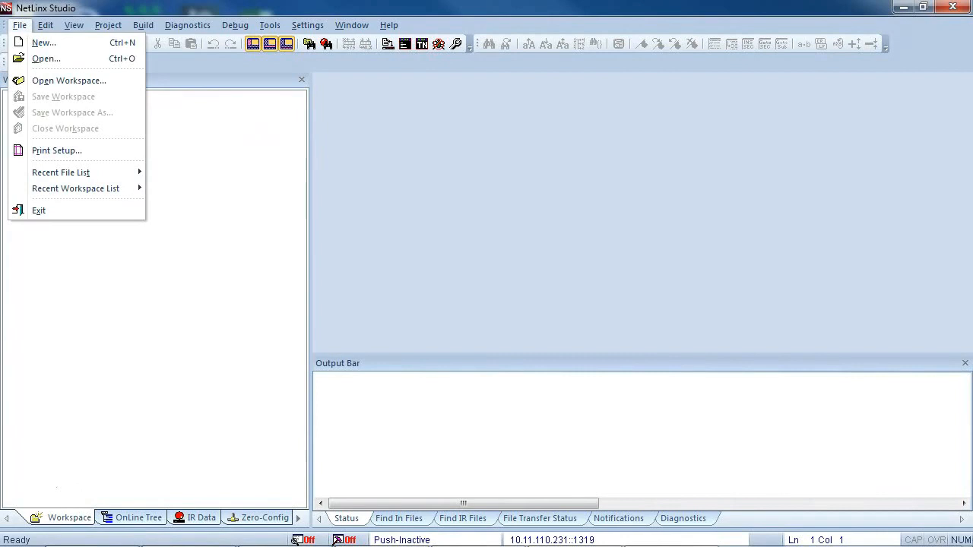
{"action": "left_click", "coordinate": [20, 25]}
{"action": "left_click", "coordinate": [45, 25]}
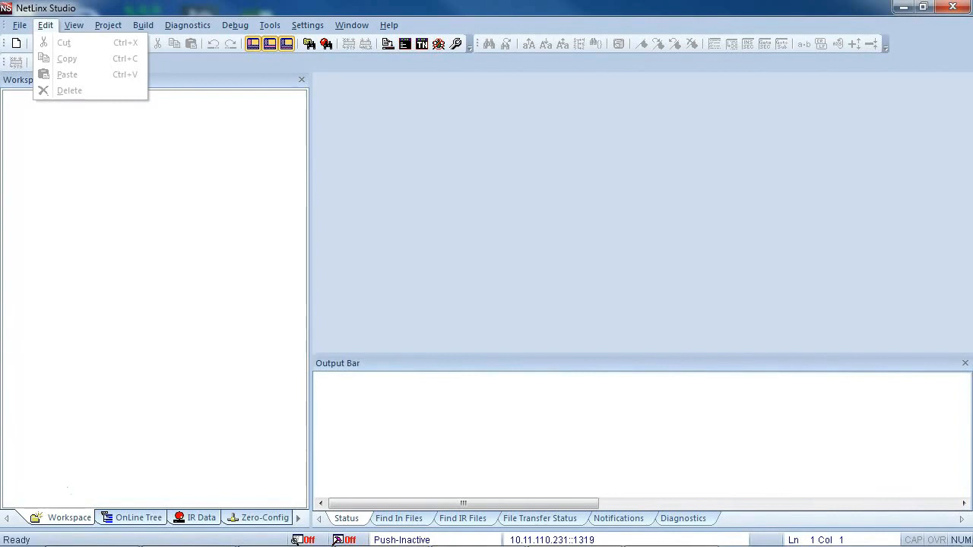
{"action": "key", "text": "Escape"}
{"action": "key", "text": "Right"}
{"action": "key", "text": "Down"}
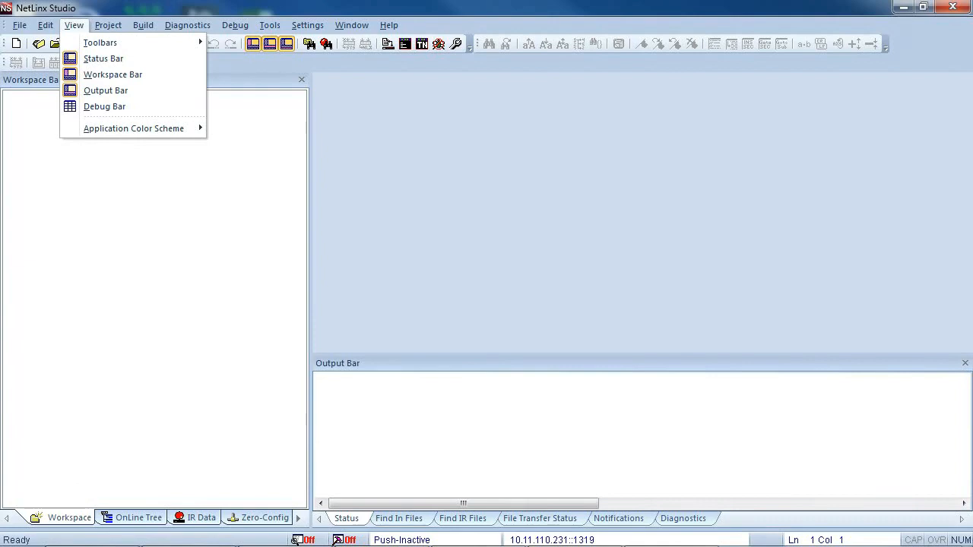
{"action": "key", "text": "Escape"}
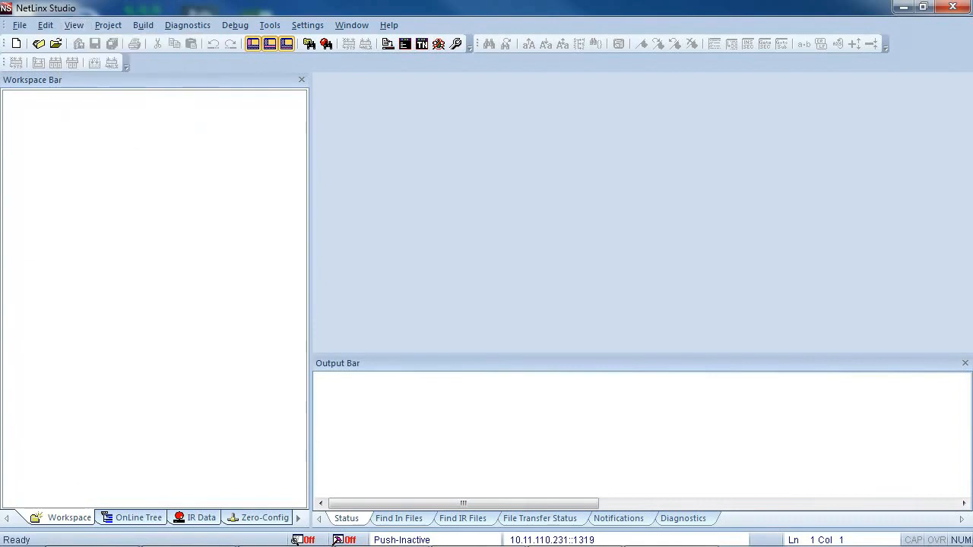
{"action": "key", "text": "Right"}
{"action": "key", "text": "Down"}
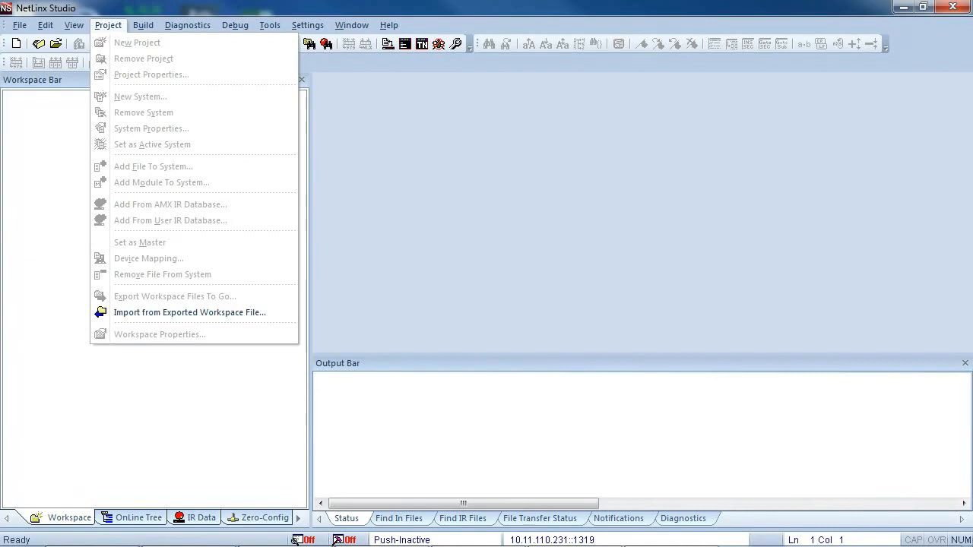
{"action": "key", "text": "Escape"}
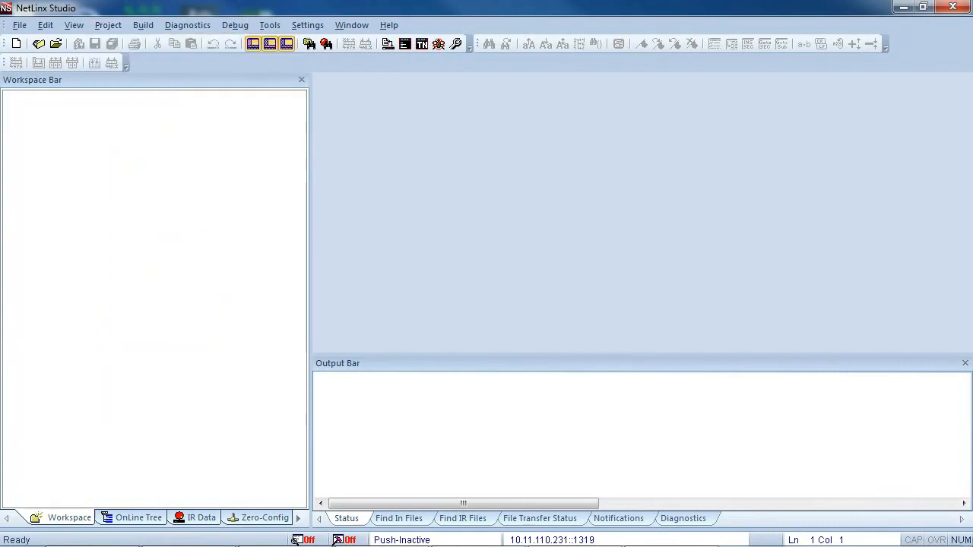
{"action": "left_click", "coordinate": [143, 25]}
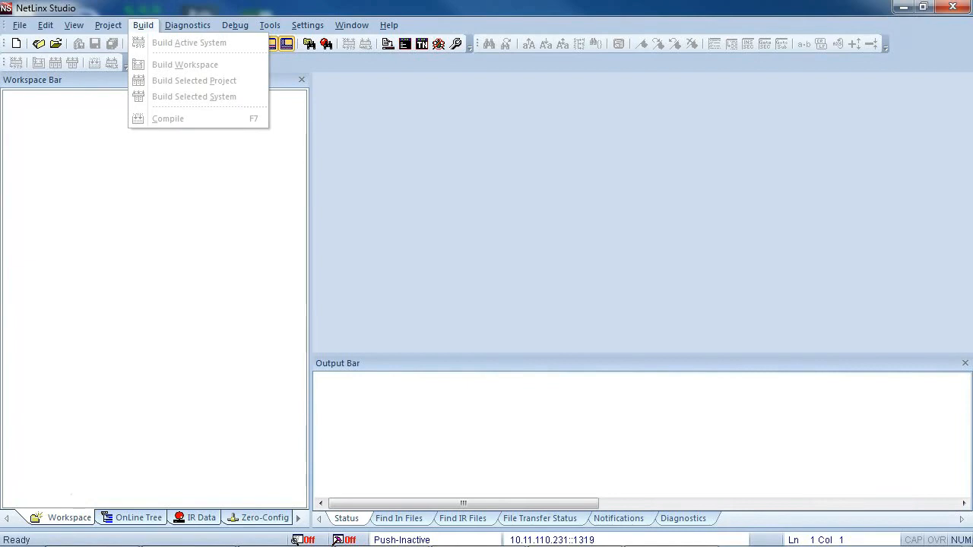
{"action": "key", "text": "Escape"}
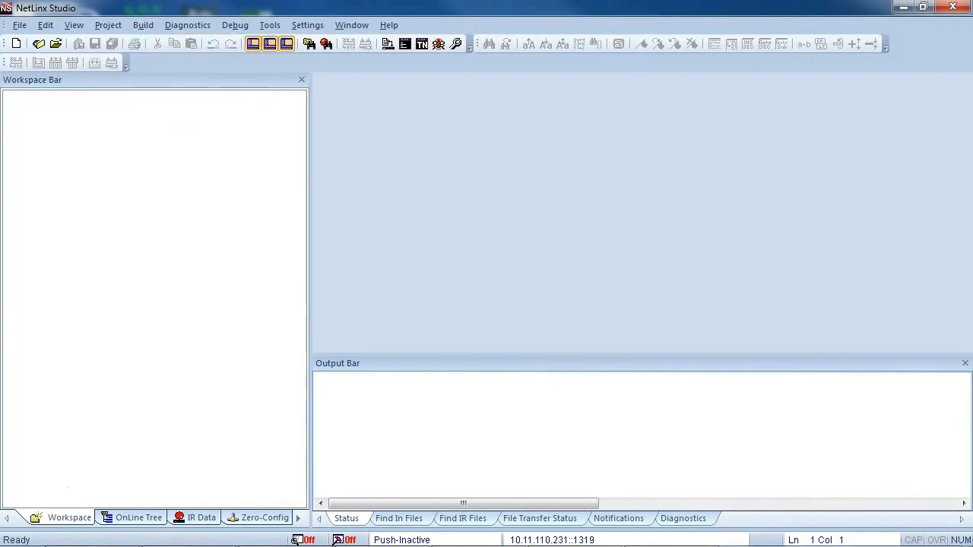
Review the diagnostics, debugging, tools, settings, window and help commands
{"action": "left_click", "coordinate": [186, 25]}
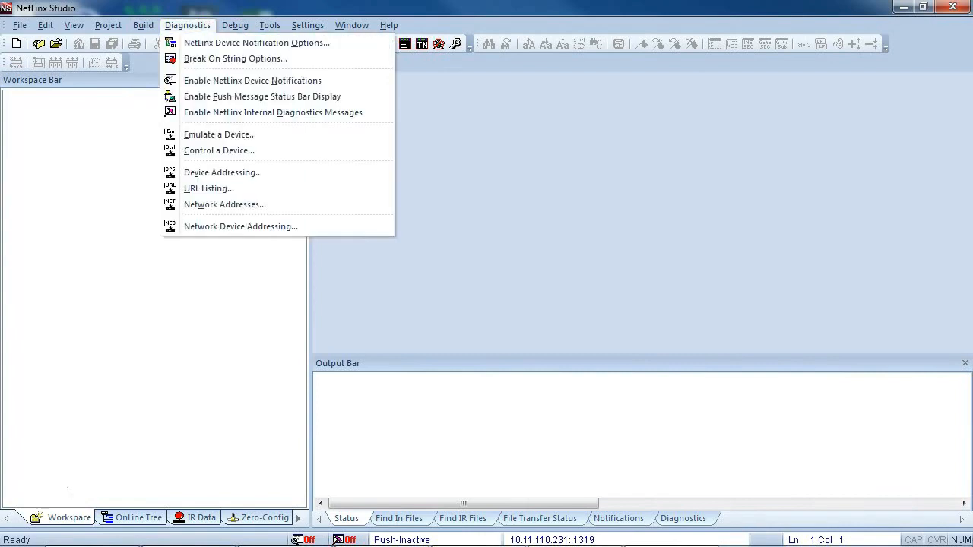
{"action": "key", "text": "Right"}
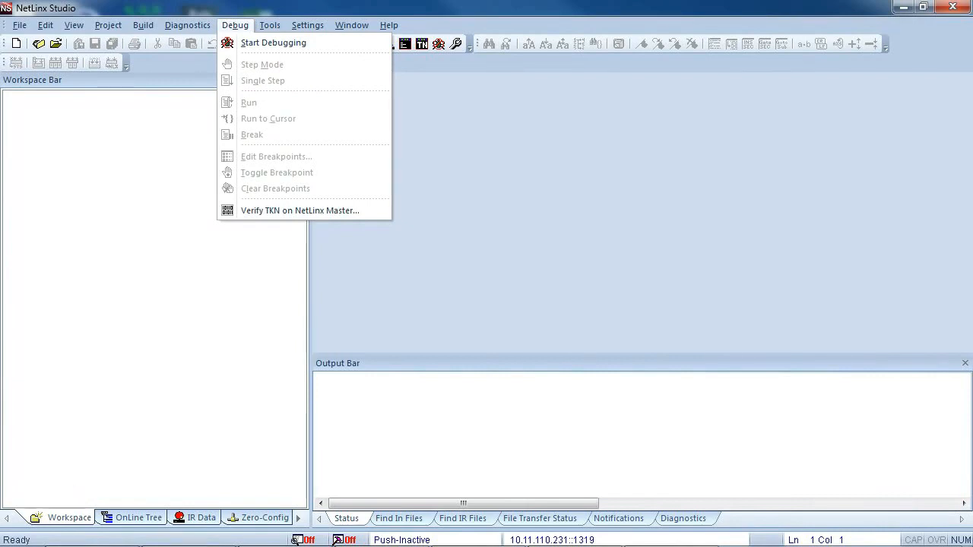
{"action": "key", "text": "Escape"}
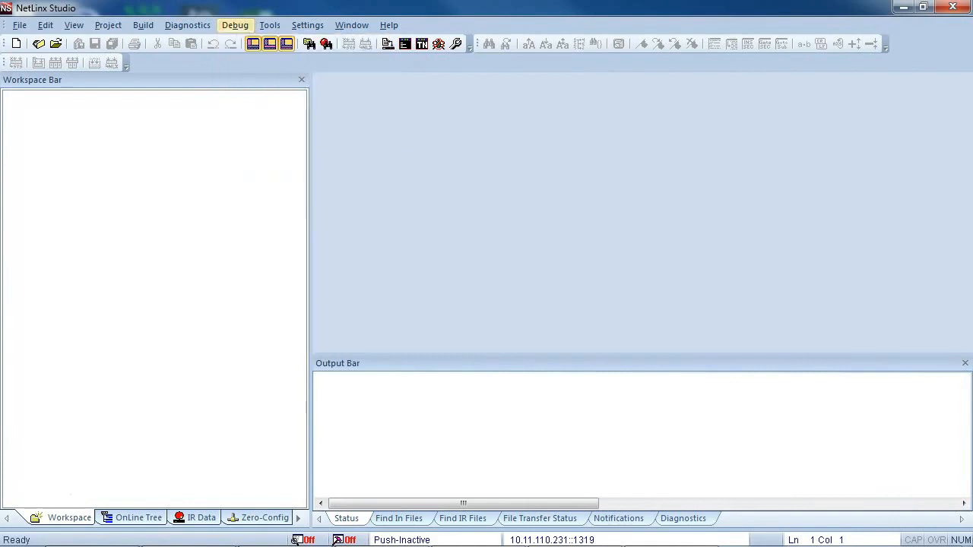
{"action": "key", "text": "Right"}
{"action": "key", "text": "Down"}
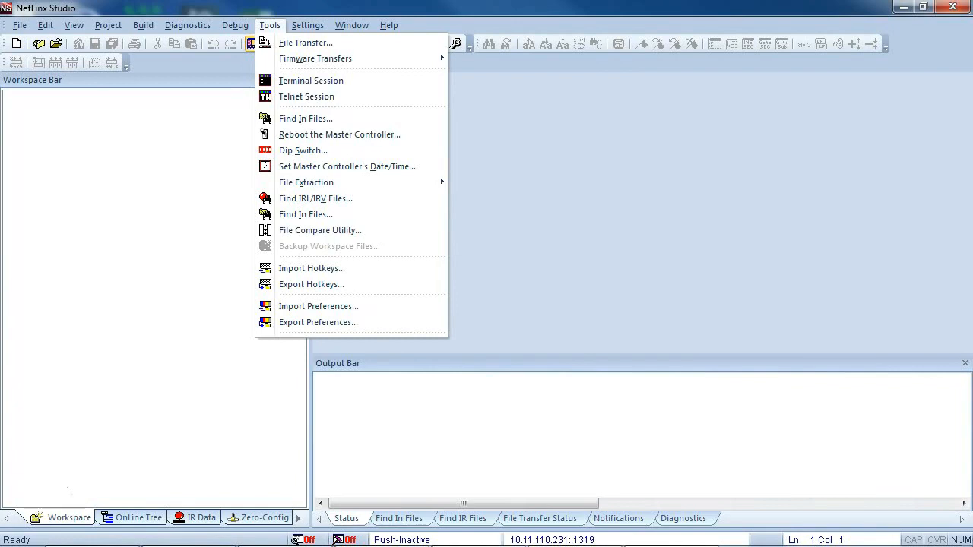
{"action": "key", "text": "Escape"}
{"action": "key", "text": "Right"}
{"action": "key", "text": "Down"}
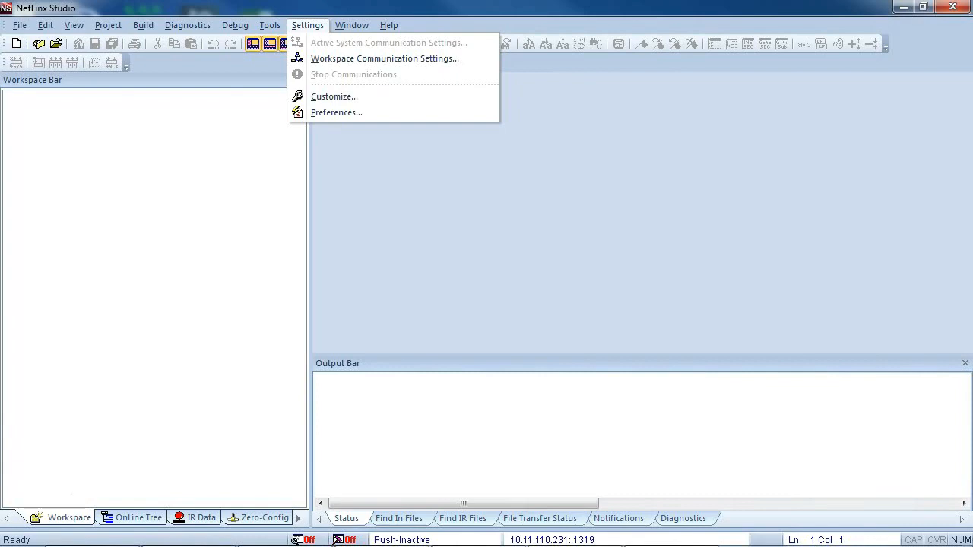
{"action": "left_click", "coordinate": [358, 113]}
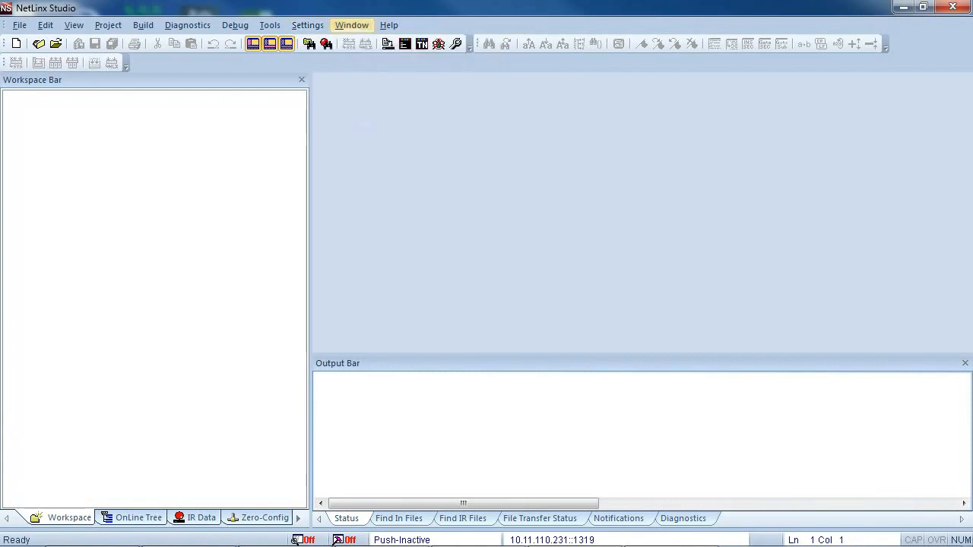
{"action": "left_click", "coordinate": [351, 25]}
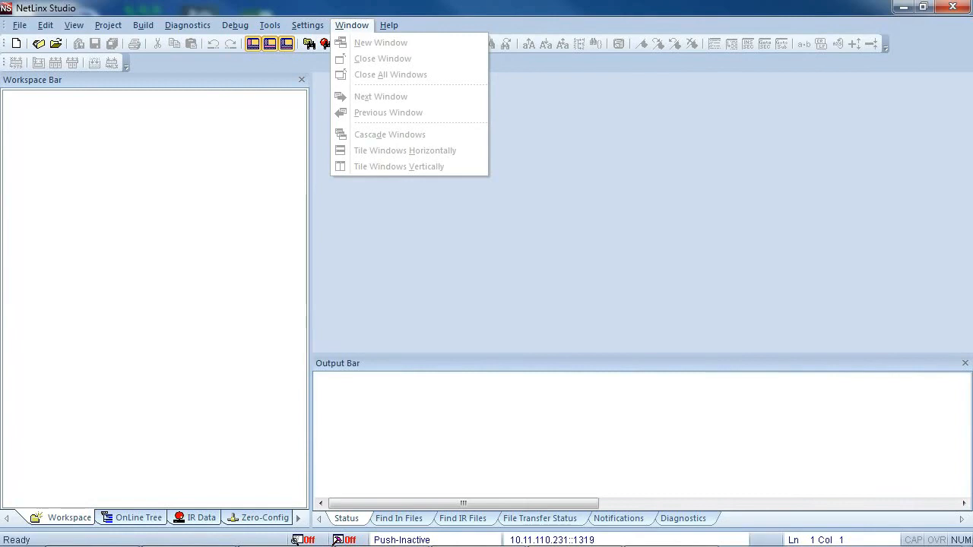
{"action": "left_click", "coordinate": [351, 25]}
{"action": "left_click", "coordinate": [388, 25]}
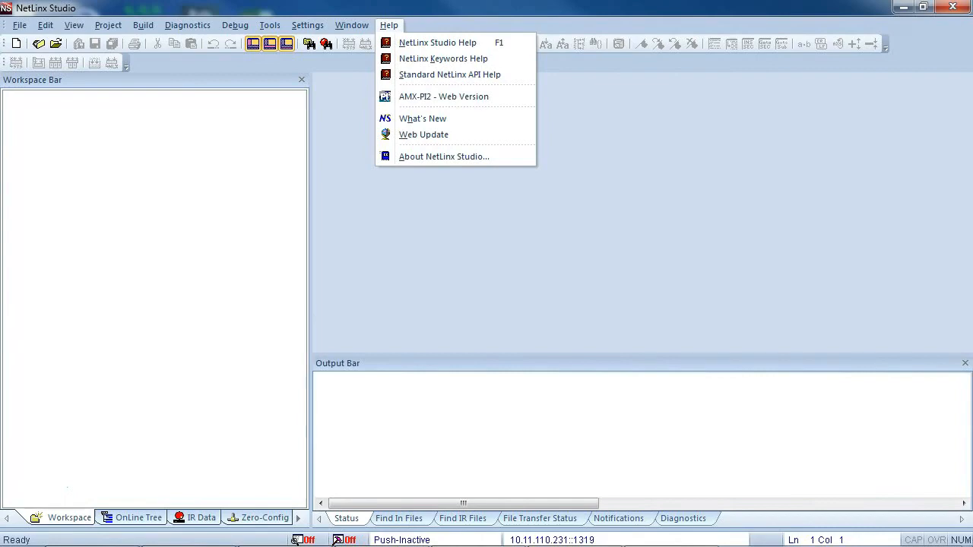
{"action": "key", "text": "Escape"}
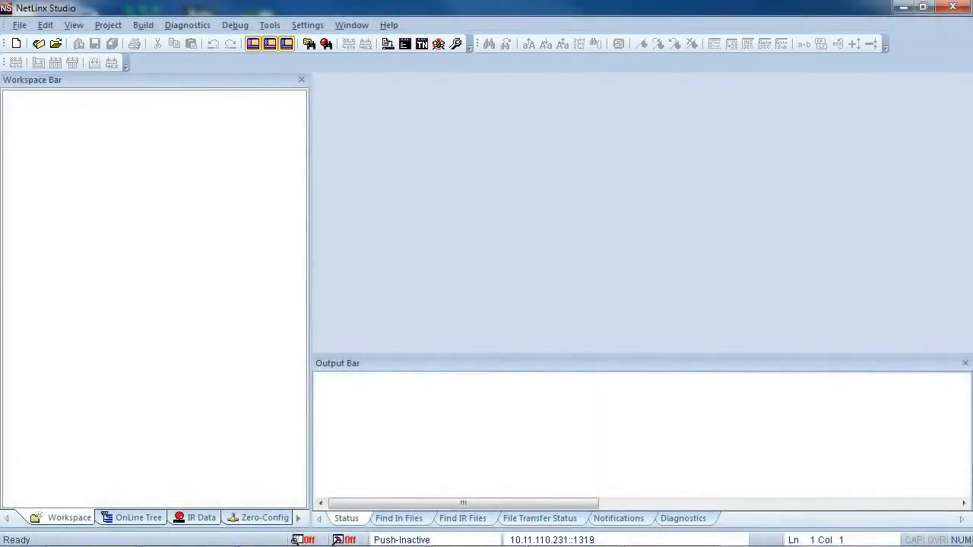
Check which toolbars are enabled in the view options, leaving the selection as it is
{"action": "mouse_move", "coordinate": [477, 44]}
{"action": "left_mouse_down"}
{"action": "mouse_move", "coordinate": [477, 59]}
{"action": "mouse_move", "coordinate": [462, 66]}
{"action": "mouse_move", "coordinate": [332, 60]}
{"action": "mouse_move", "coordinate": [469, 73]}
{"action": "mouse_move", "coordinate": [474, 38]}
{"action": "left_mouse_up"}
{"action": "left_click", "coordinate": [75, 25]}
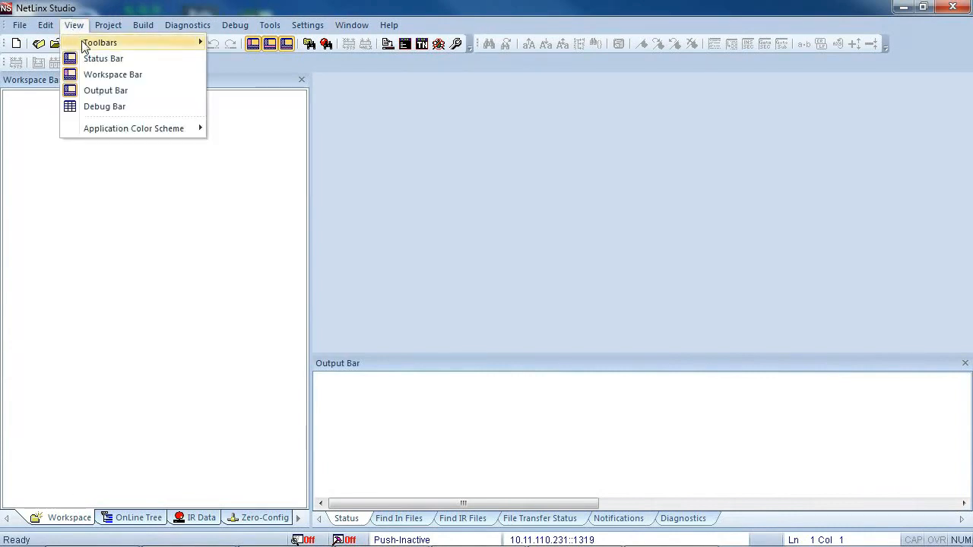
{"action": "mouse_move", "coordinate": [85, 47]}
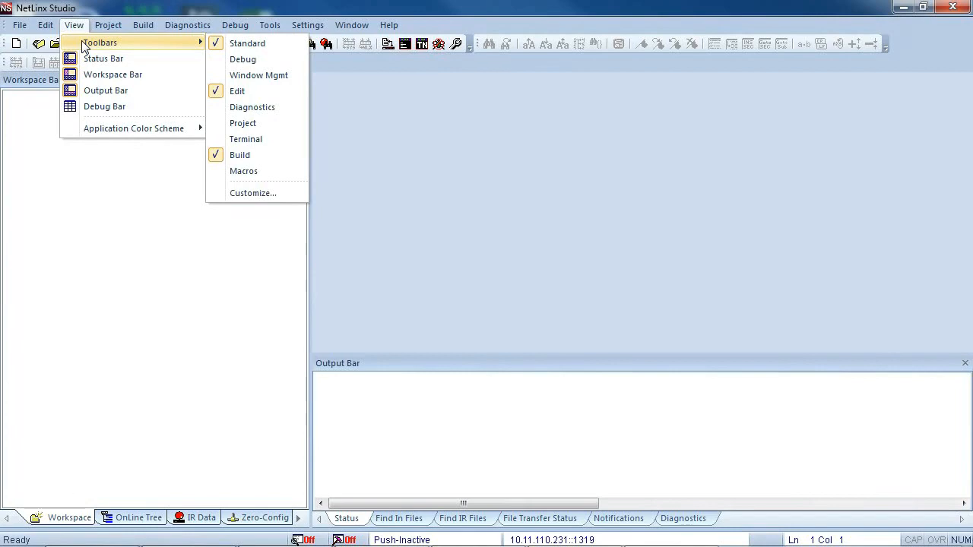
{"action": "key", "text": "Escape"}
{"action": "key", "text": "Escape"}
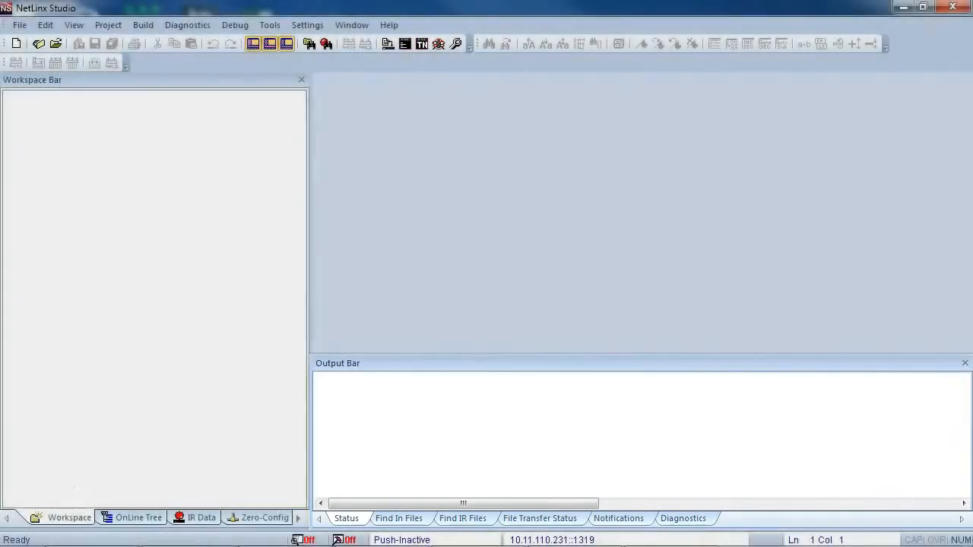
{"action": "key", "text": "alt"}
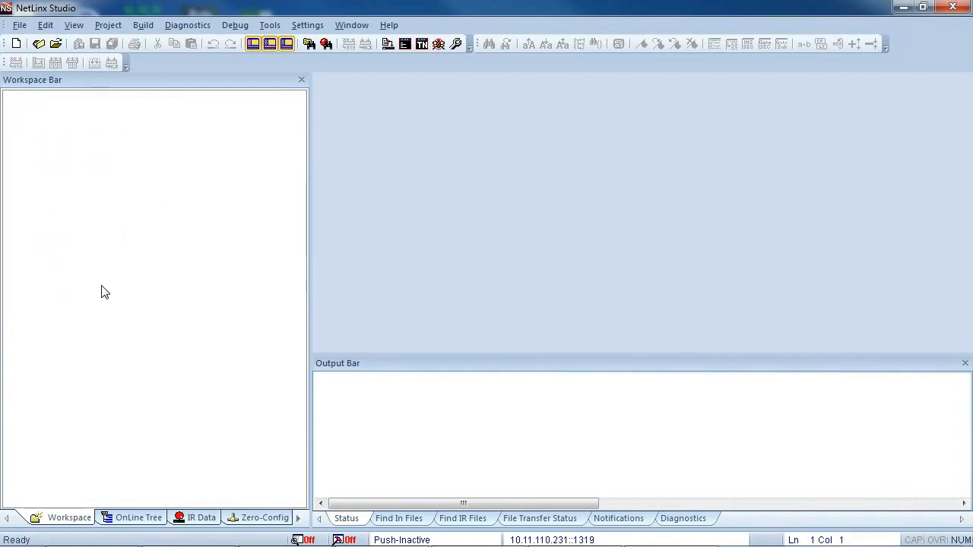
Show the online device tree and refresh it for the connected system
{"action": "left_click", "coordinate": [131, 520]}
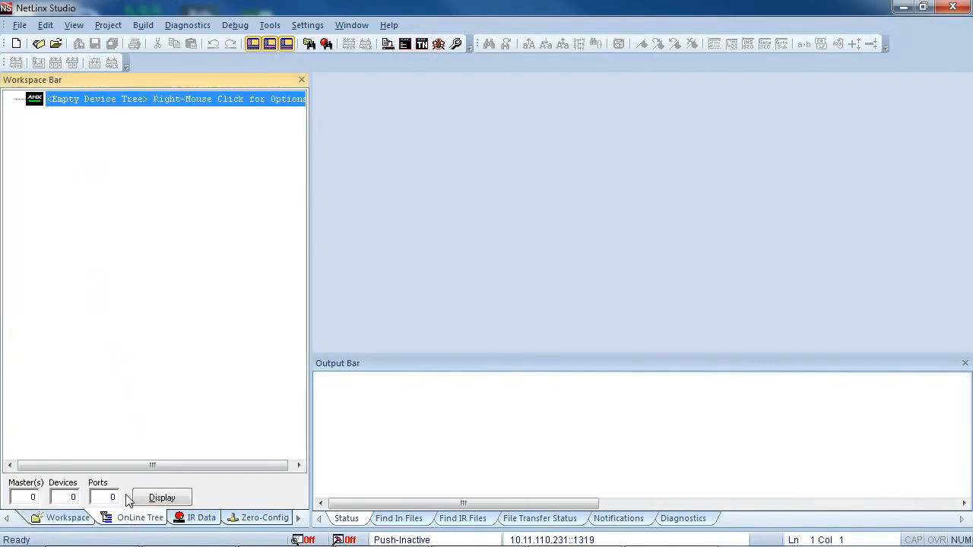
{"action": "right_click", "coordinate": [135, 338]}
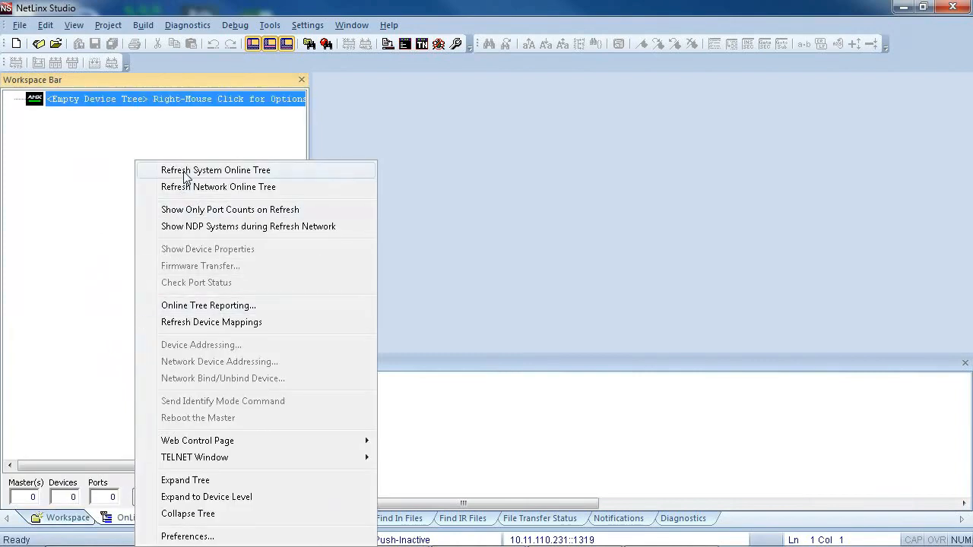
{"action": "left_click", "coordinate": [183, 175]}
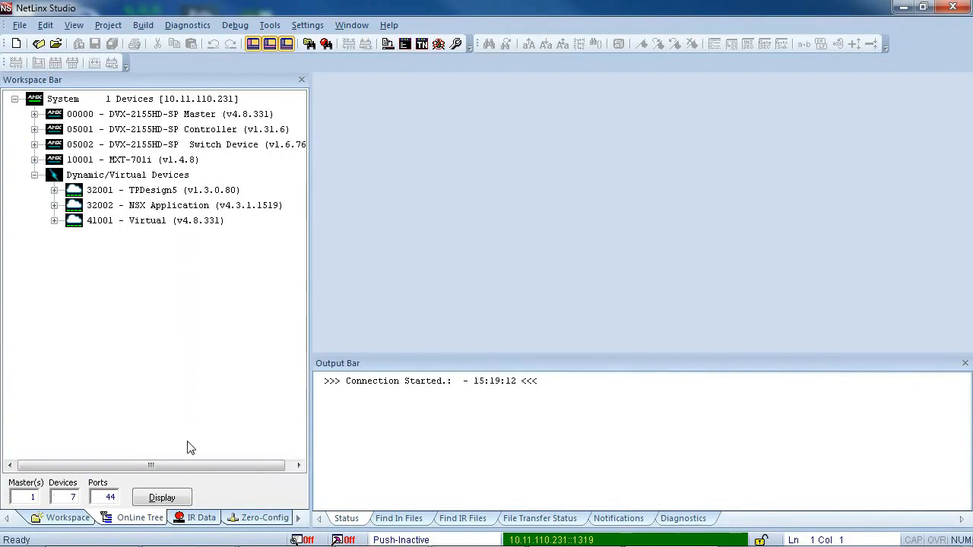
Review the IR Data and Zero-Config workspace views and the file search, IR search, file transfer, notification and diagnostics output views
{"action": "left_click", "coordinate": [201, 520]}
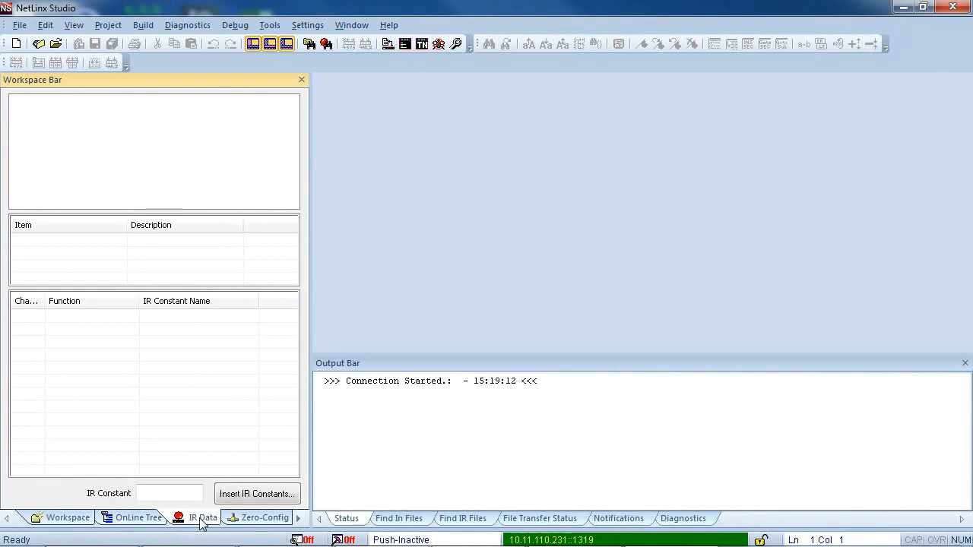
{"action": "left_click", "coordinate": [259, 519]}
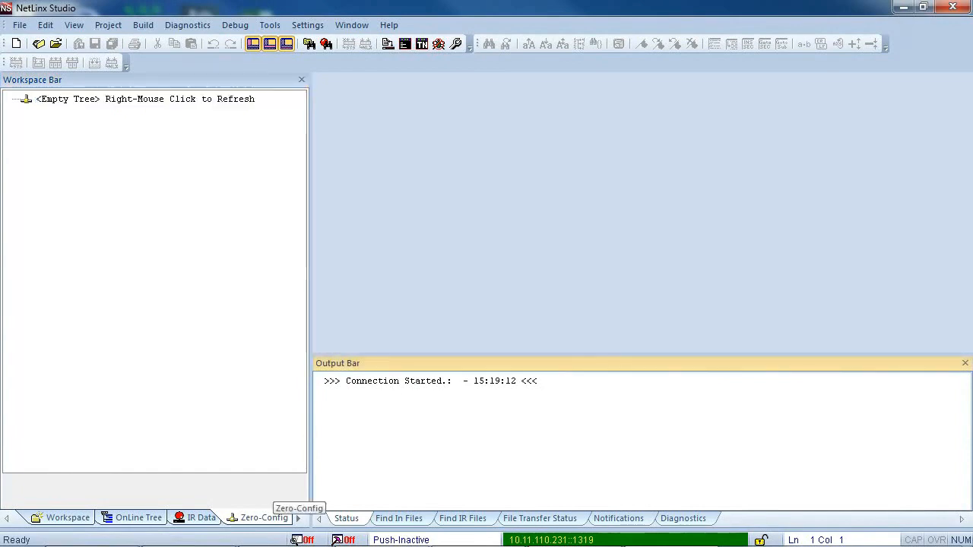
{"action": "left_click", "coordinate": [392, 520]}
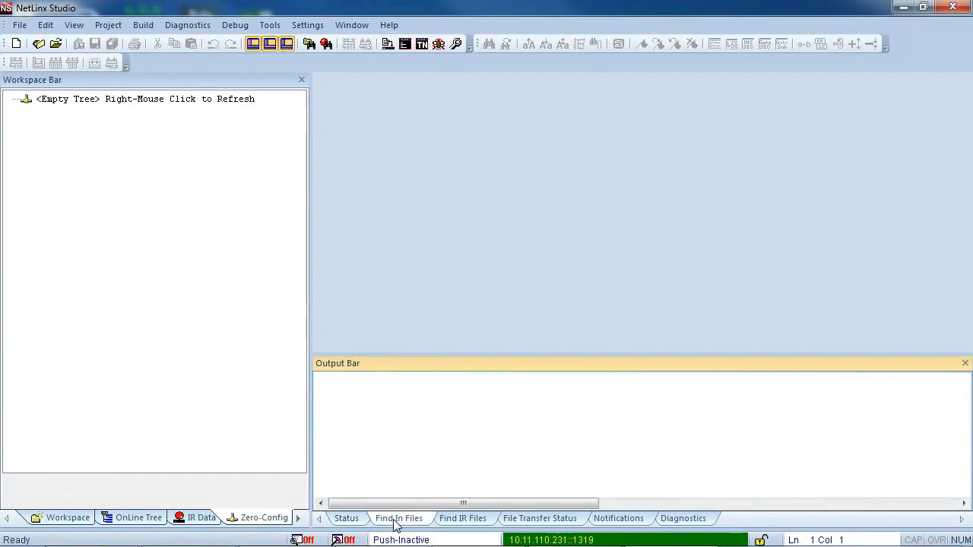
{"action": "left_click", "coordinate": [461, 520]}
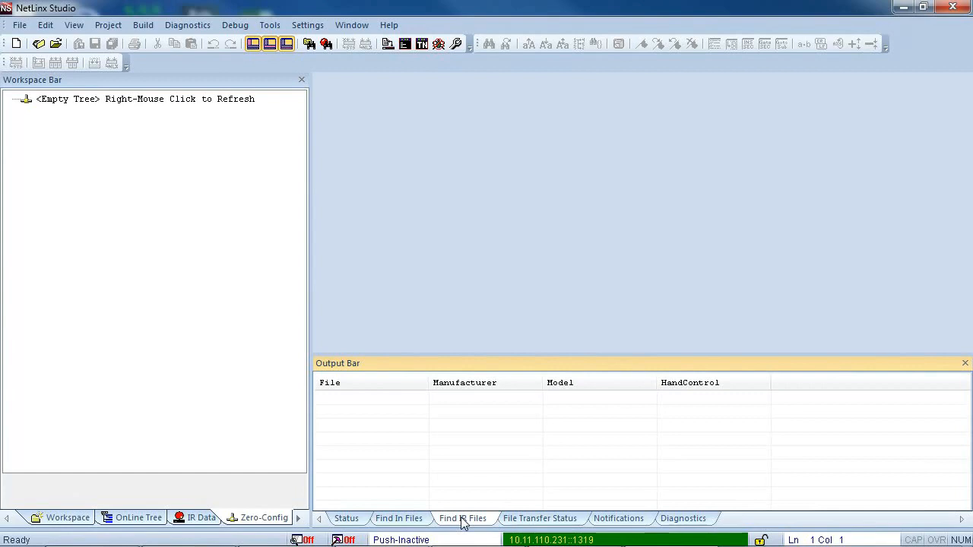
{"action": "left_click", "coordinate": [269, 27]}
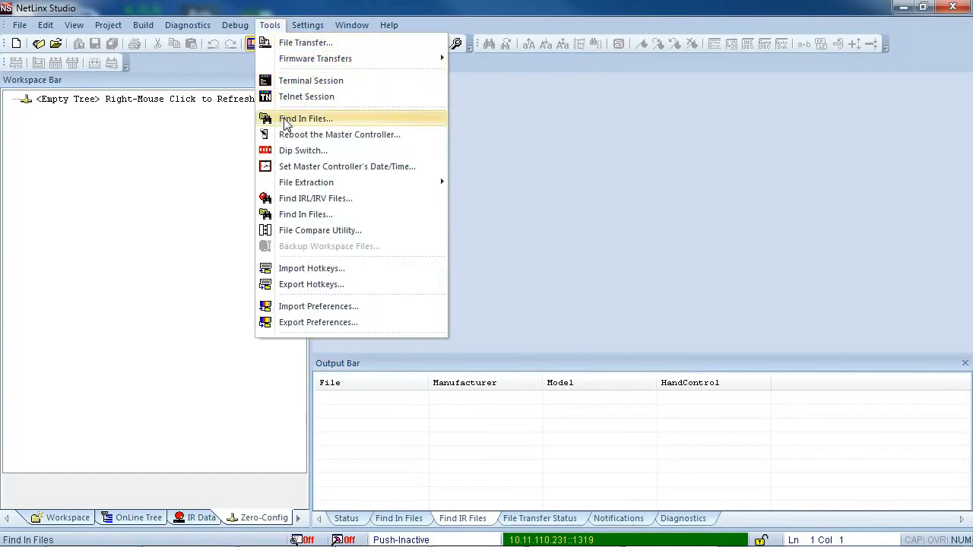
{"action": "left_click", "coordinate": [290, 201]}
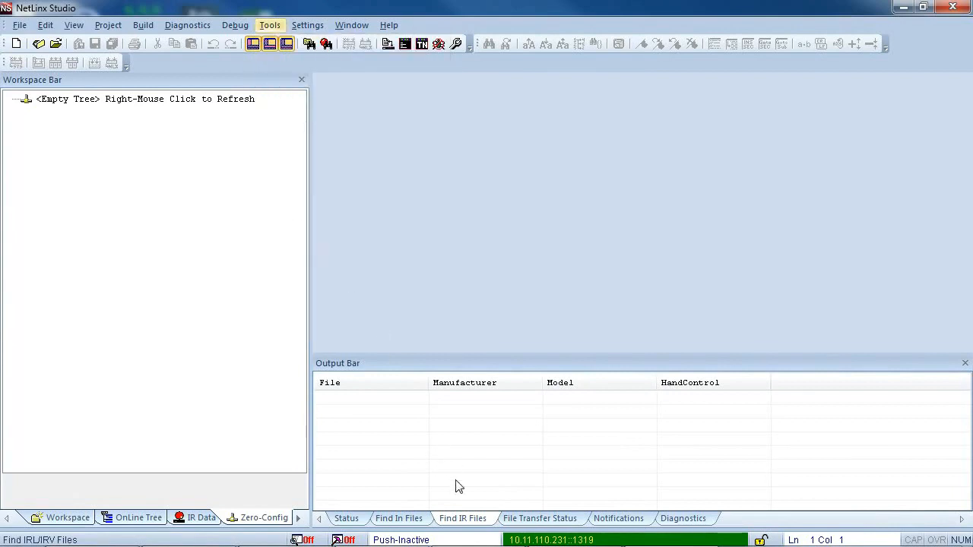
{"action": "left_click", "coordinate": [536, 519]}
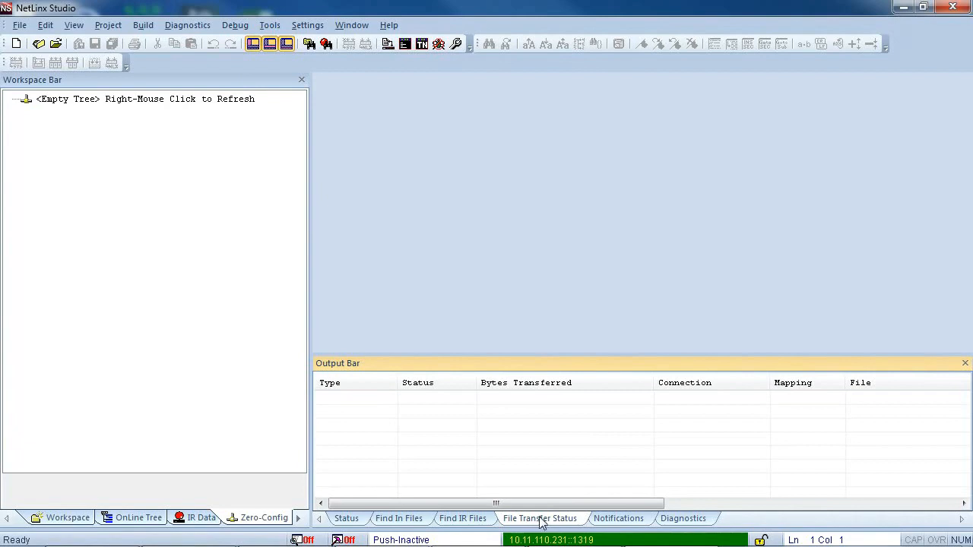
{"action": "left_click", "coordinate": [624, 519]}
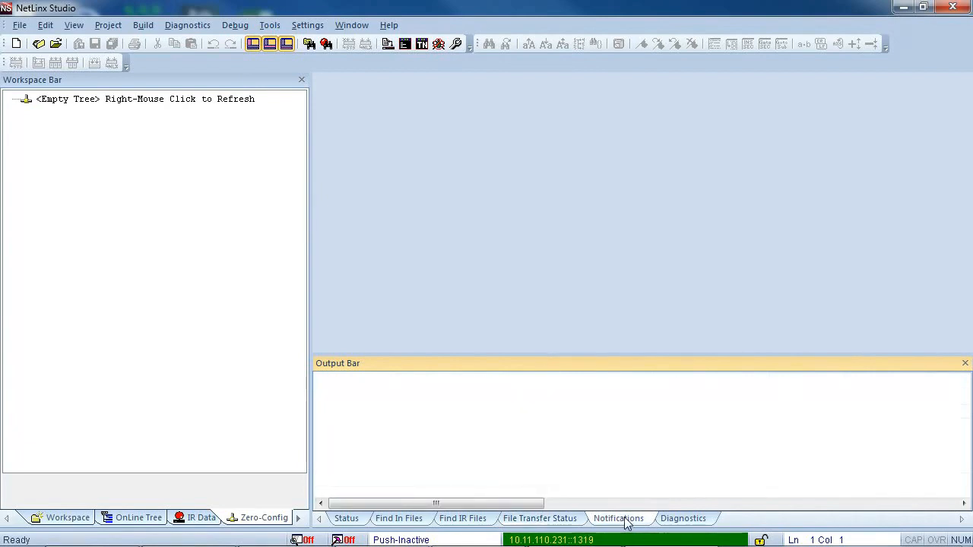
{"action": "left_click", "coordinate": [678, 523]}
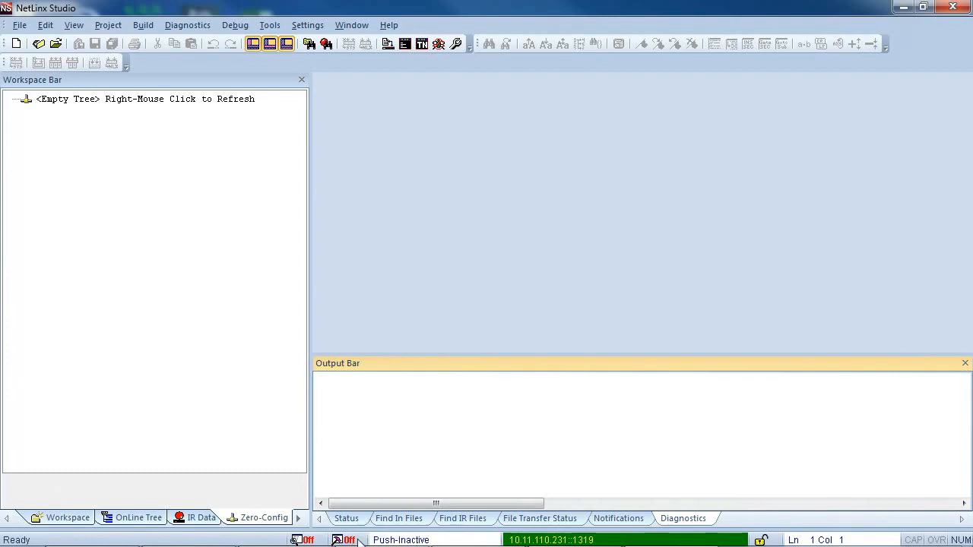
Check the push status and the current master's communication settings without changing the connection
{"action": "left_click", "coordinate": [418, 539]}
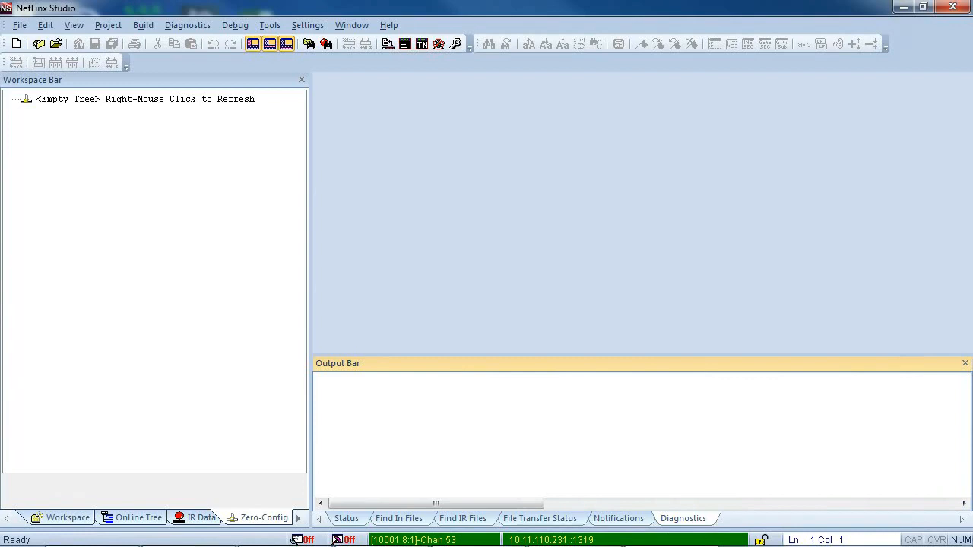
{"action": "double_click", "coordinate": [536, 541]}
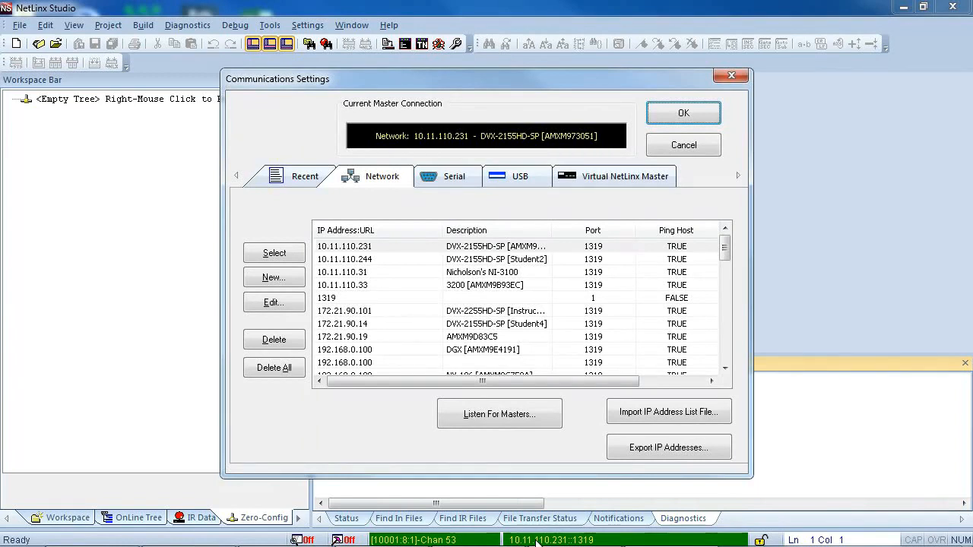
{"action": "left_click", "coordinate": [688, 145]}
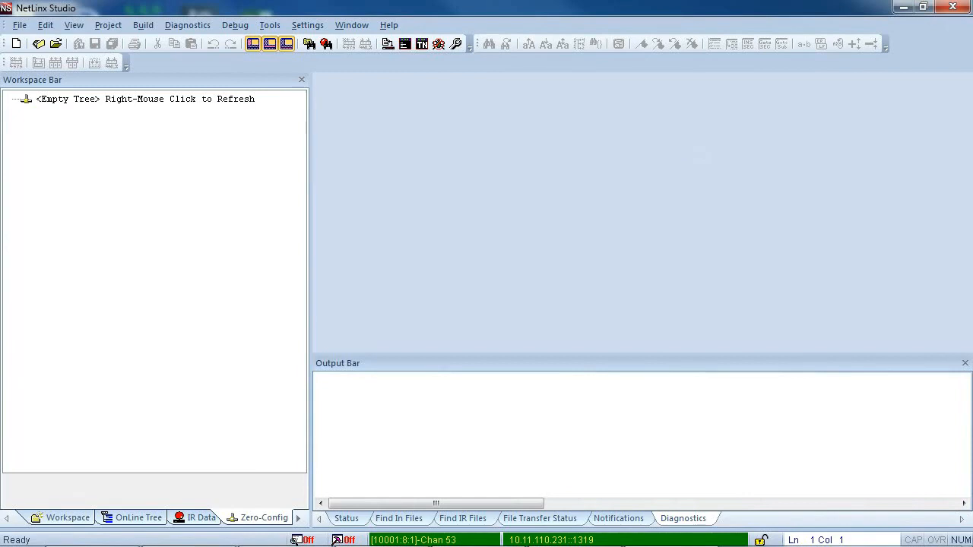
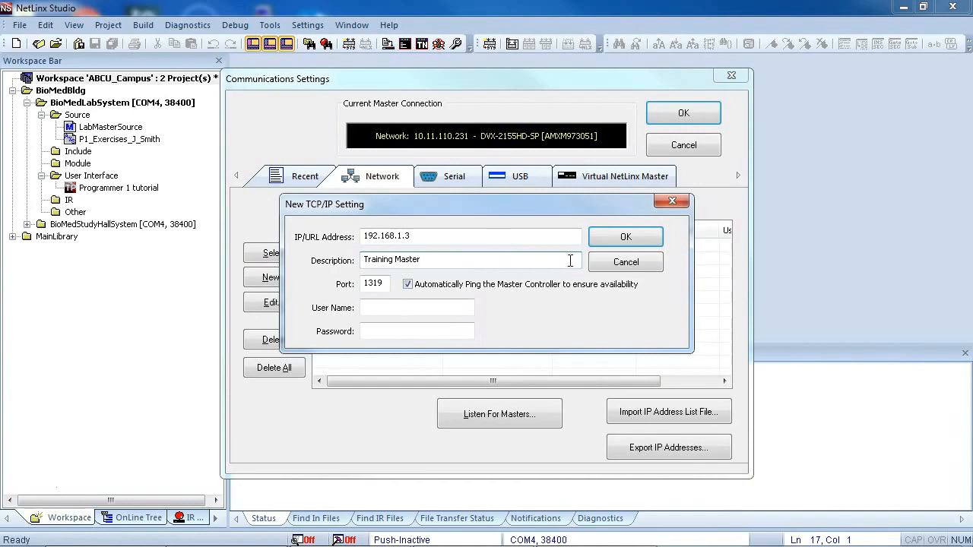
Add the TCP/IP setting 192.168.1.3 named Training Master and apply it as the active system's master connection
{"action": "left_click", "coordinate": [624, 236]}
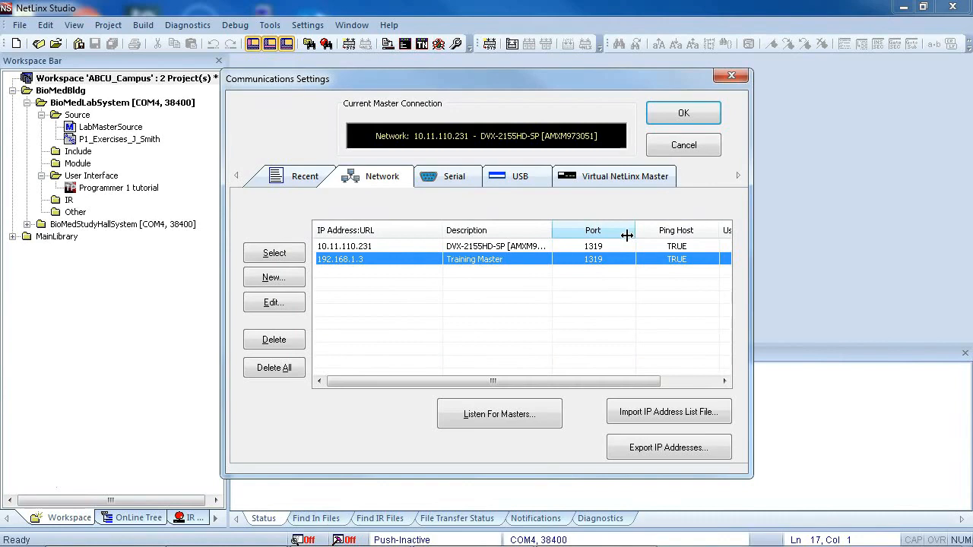
{"action": "left_click", "coordinate": [275, 253]}
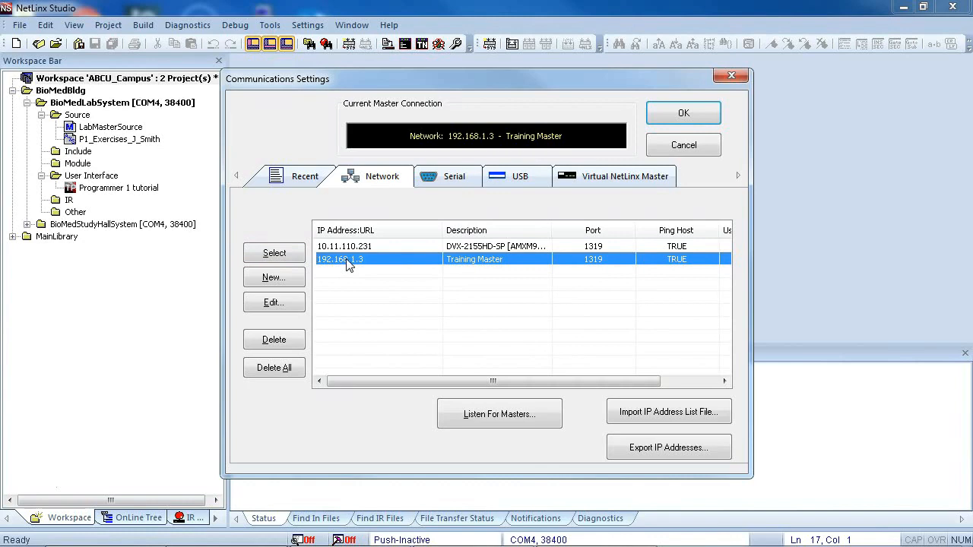
{"action": "left_click", "coordinate": [683, 113]}
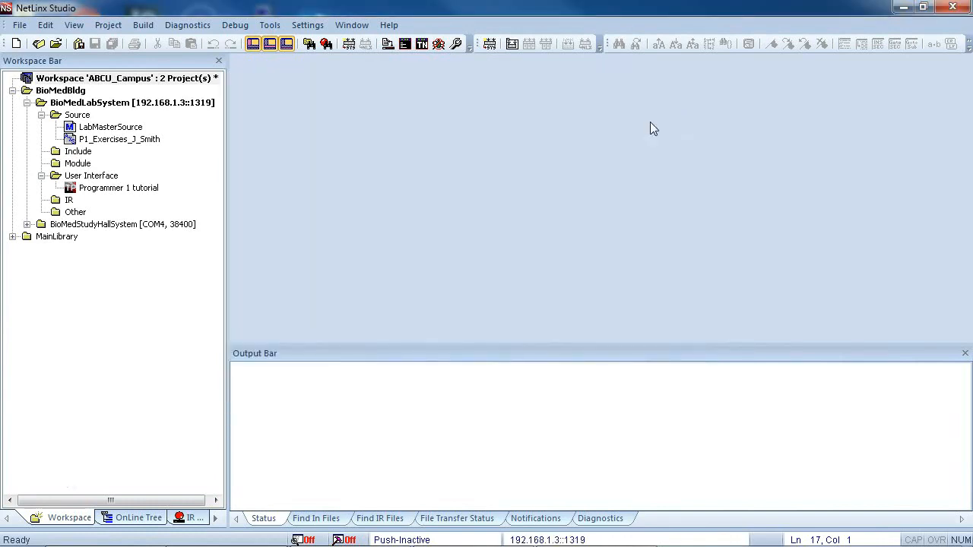
Show the online device tree and refresh it for the system on the Training Master connection
{"action": "left_click", "coordinate": [140, 518]}
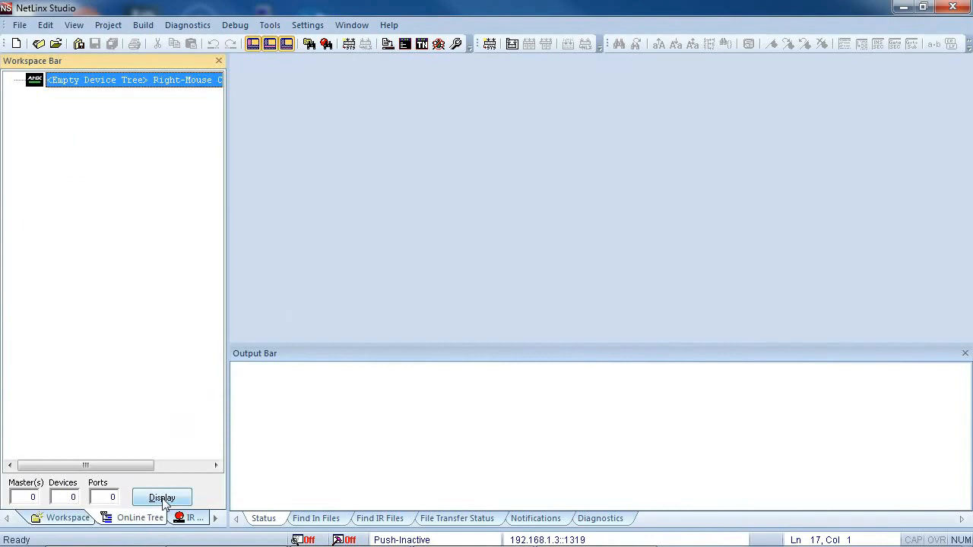
{"action": "left_click", "coordinate": [162, 498]}
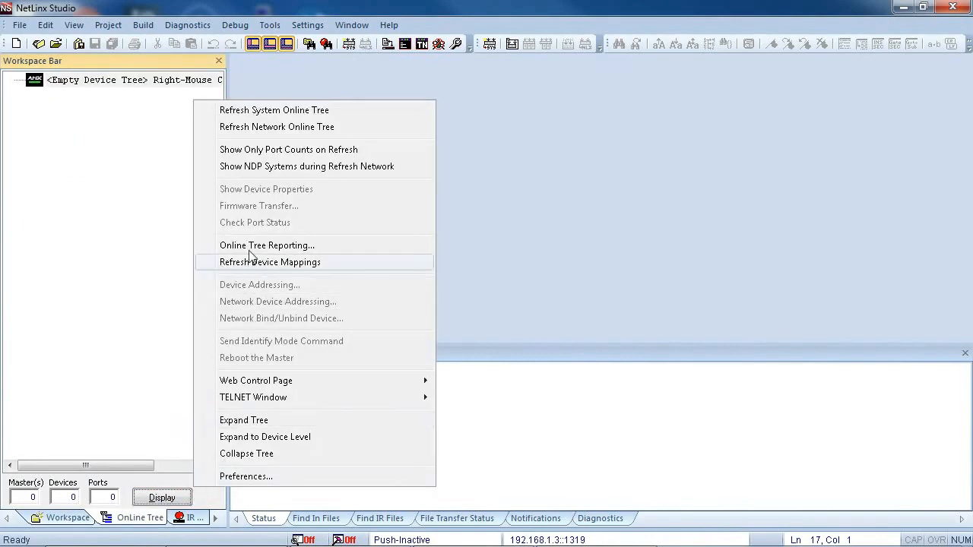
{"action": "left_click", "coordinate": [263, 113]}
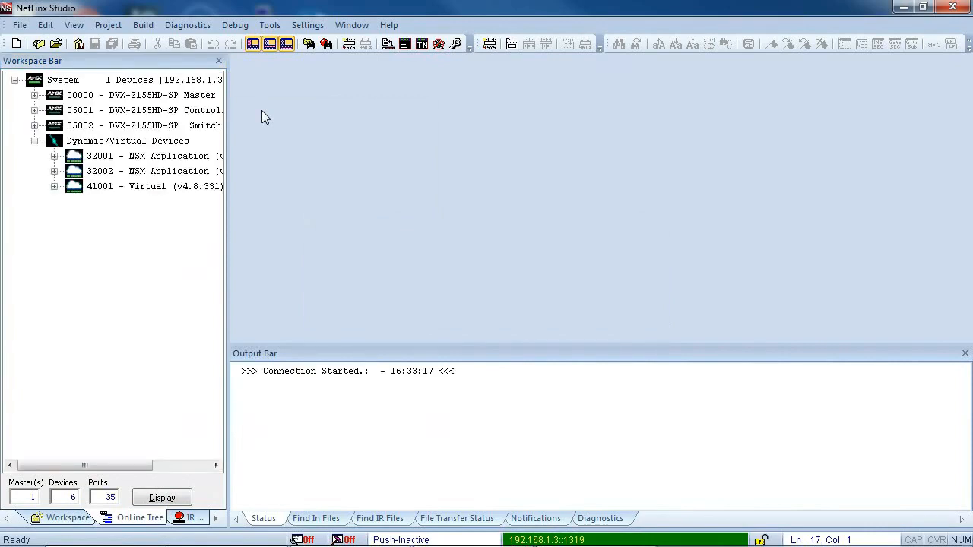
{"action": "right_click", "coordinate": [146, 251]}
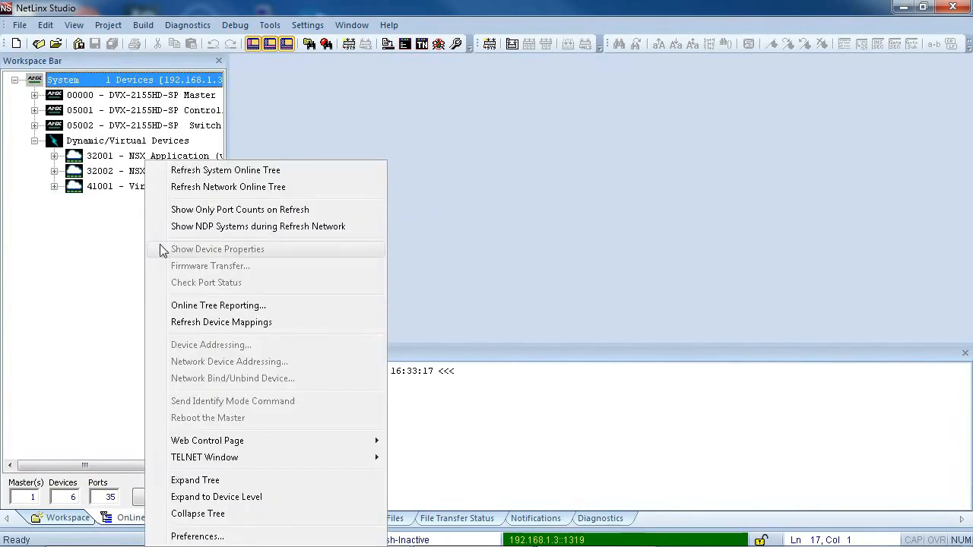
{"action": "left_click", "coordinate": [199, 170]}
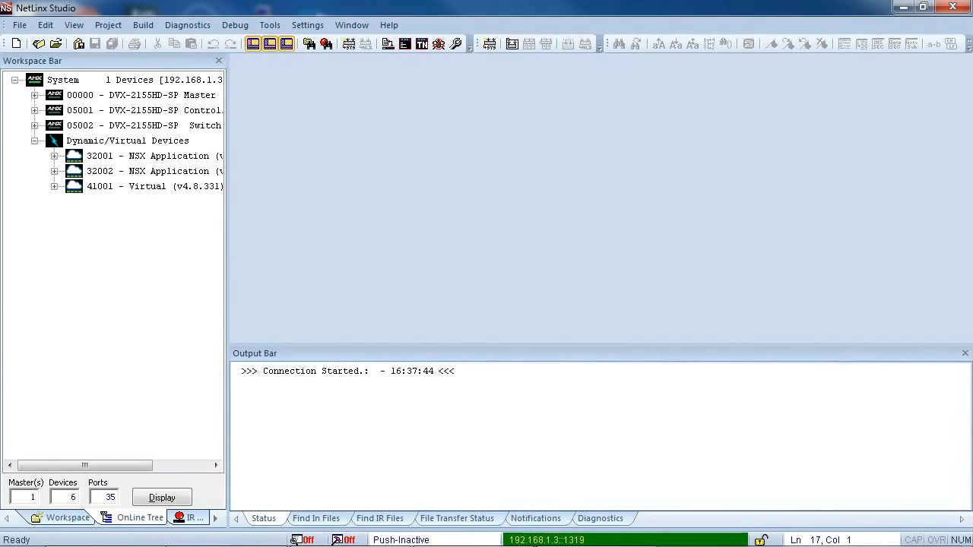
Listen for masters from the active system's network settings and add the DVX-2155HD-SP at 192.168.1.3 to the address list
{"action": "left_click", "coordinate": [308, 26]}
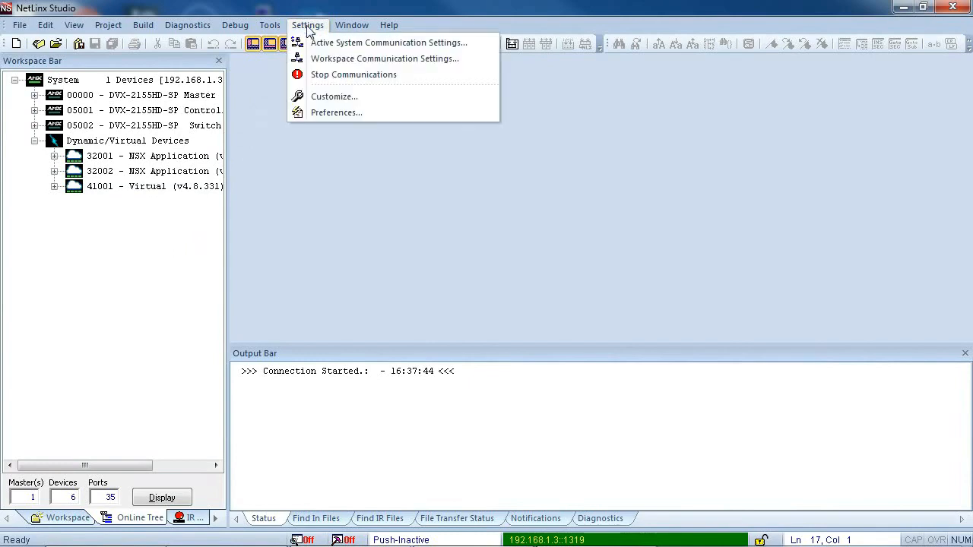
{"action": "left_click", "coordinate": [317, 47]}
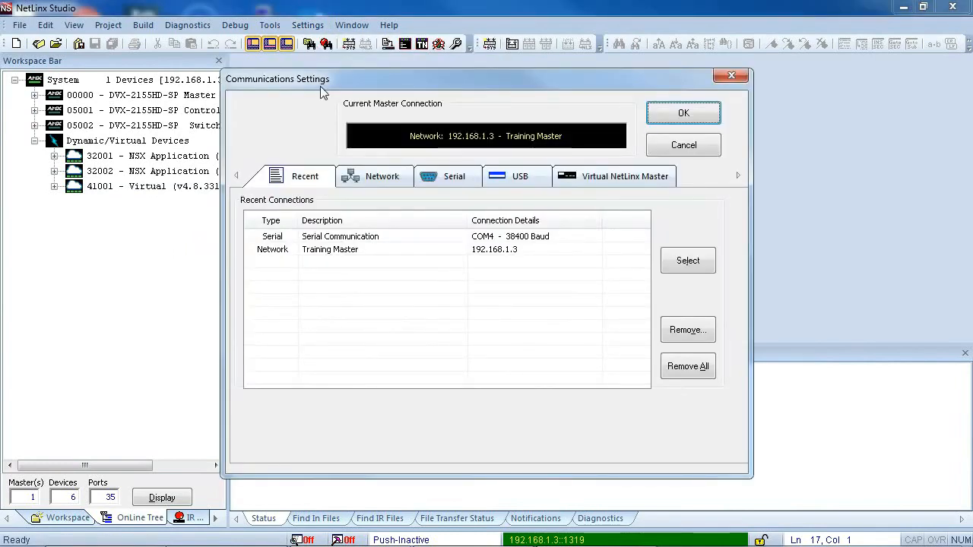
{"action": "left_click", "coordinate": [379, 176]}
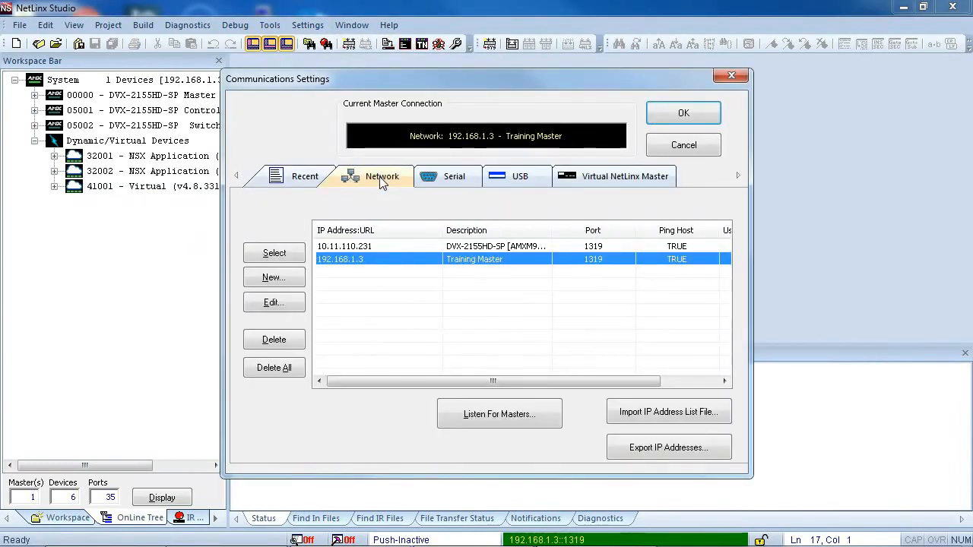
{"action": "left_click", "coordinate": [473, 414]}
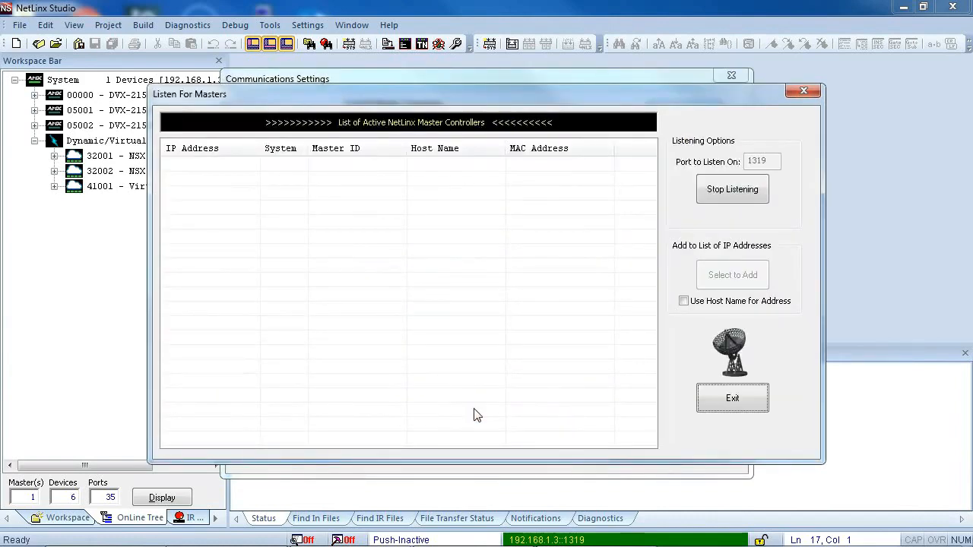
{"action": "left_click", "coordinate": [704, 197]}
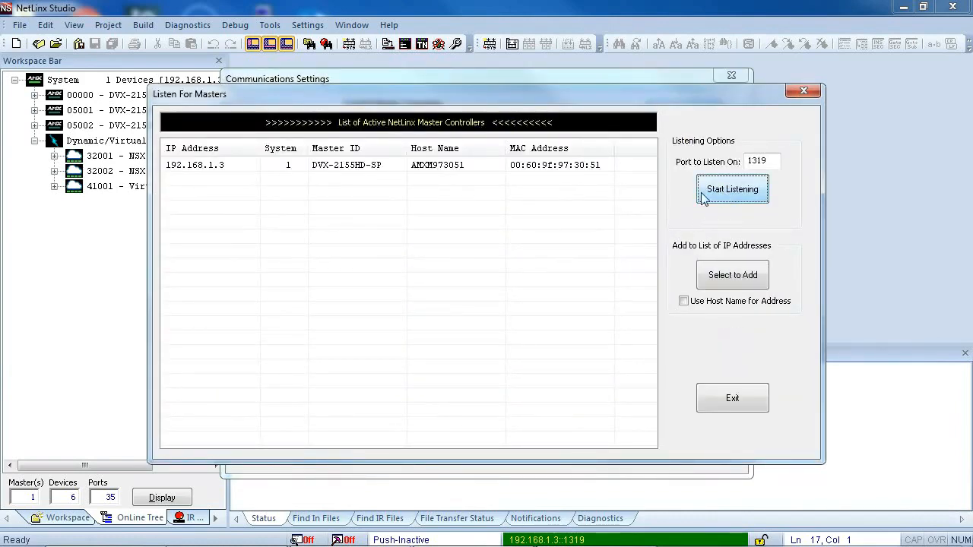
{"action": "left_click", "coordinate": [430, 167]}
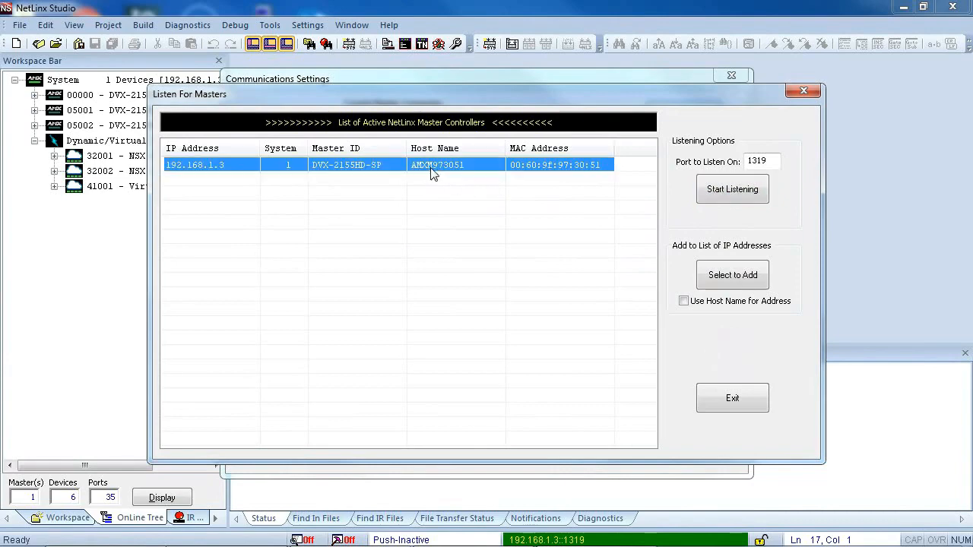
{"action": "left_click", "coordinate": [727, 278]}
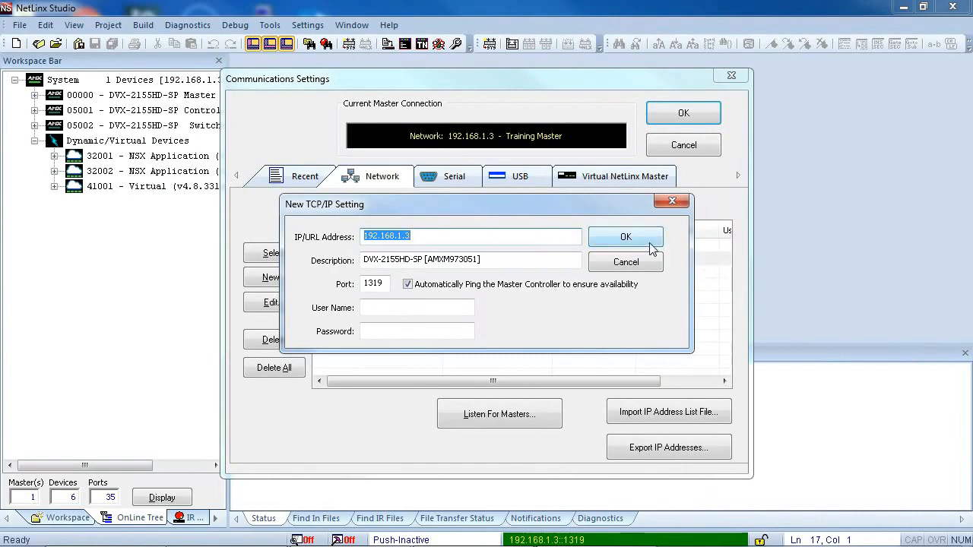
{"action": "left_click", "coordinate": [615, 237]}
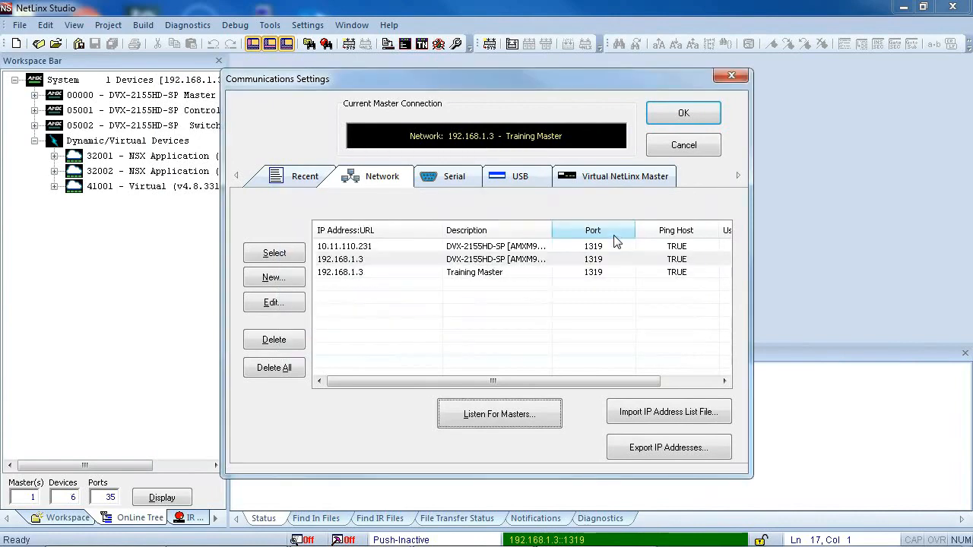
Make the DVX-2155HD-SP entry at 192.168.1.3 the active master connection and refresh the system's online tree
{"action": "left_click", "coordinate": [399, 263]}
{"action": "left_click", "coordinate": [264, 254]}
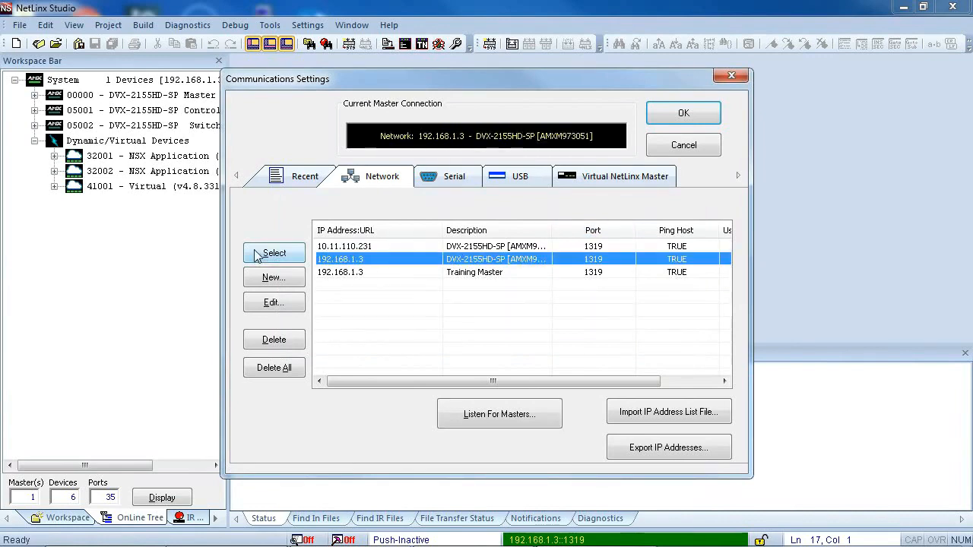
{"action": "left_click", "coordinate": [680, 113]}
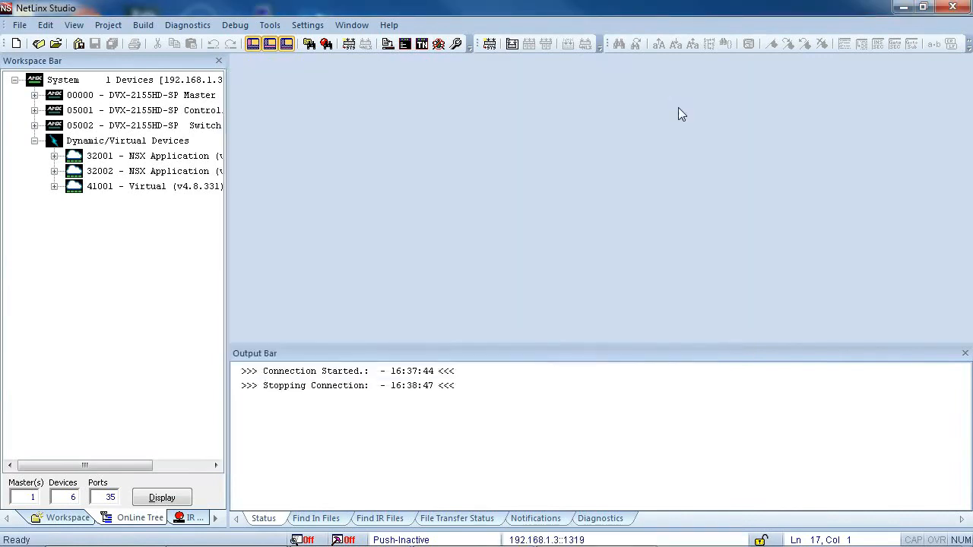
{"action": "right_click", "coordinate": [150, 244]}
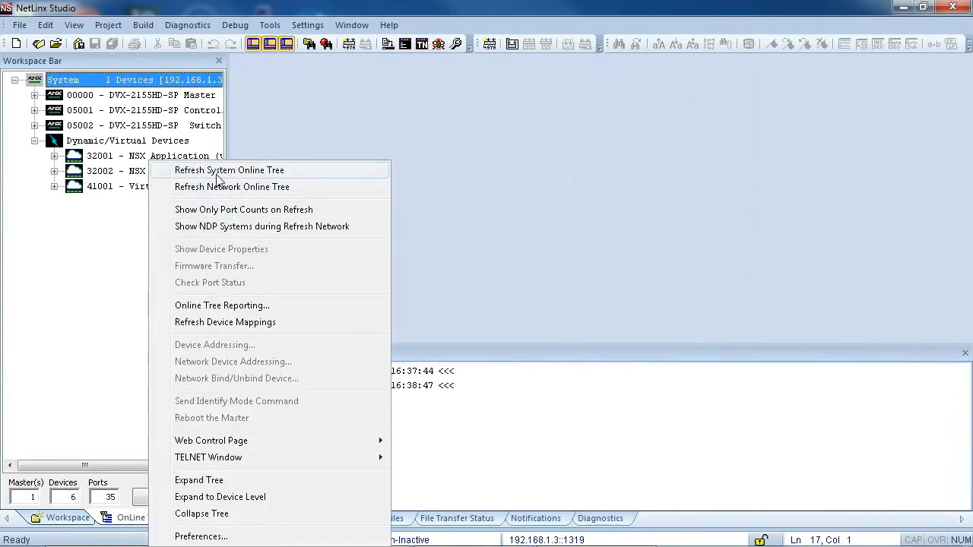
{"action": "left_click", "coordinate": [220, 177]}
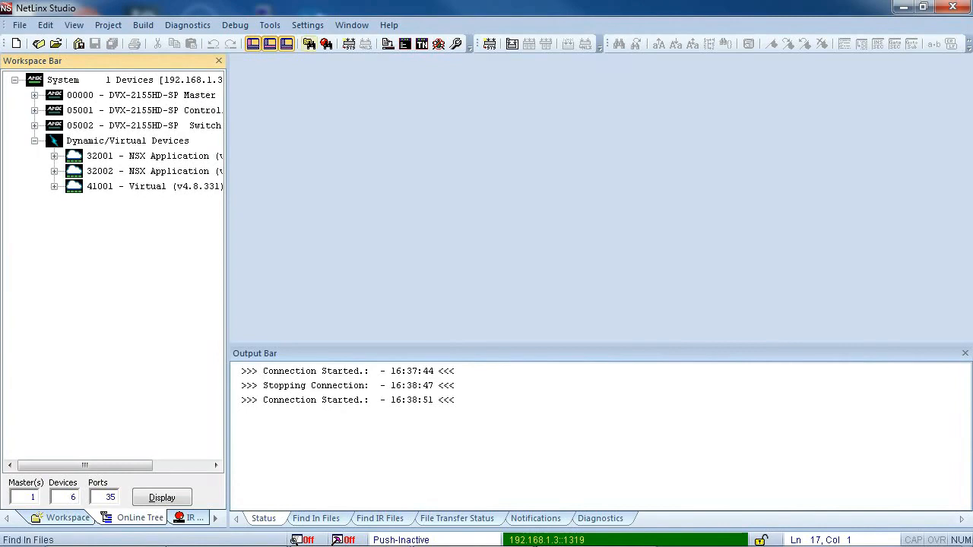
Make the NX-3200 USB master the active system's connection and refresh the system's online tree
{"action": "left_click", "coordinate": [307, 25]}
{"action": "left_click", "coordinate": [318, 45]}
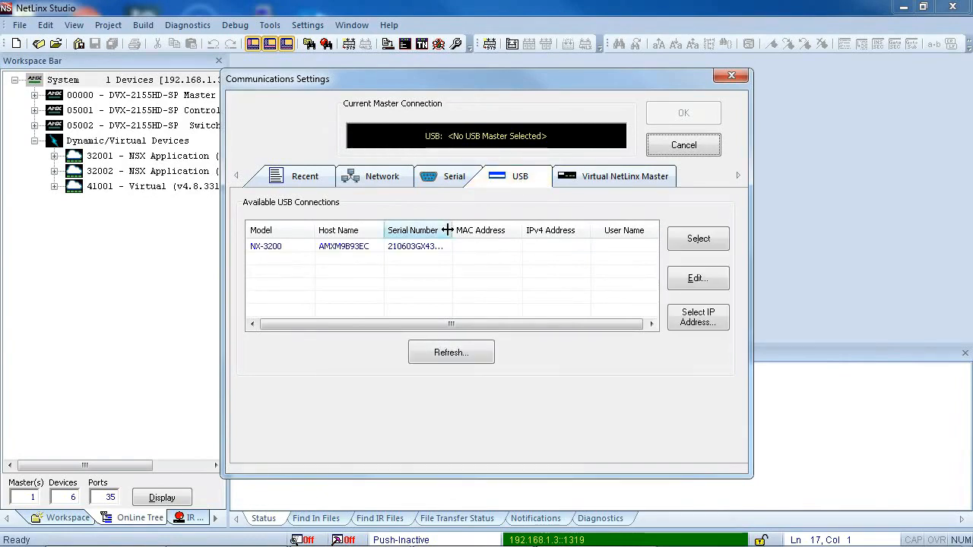
{"action": "left_click", "coordinate": [435, 253]}
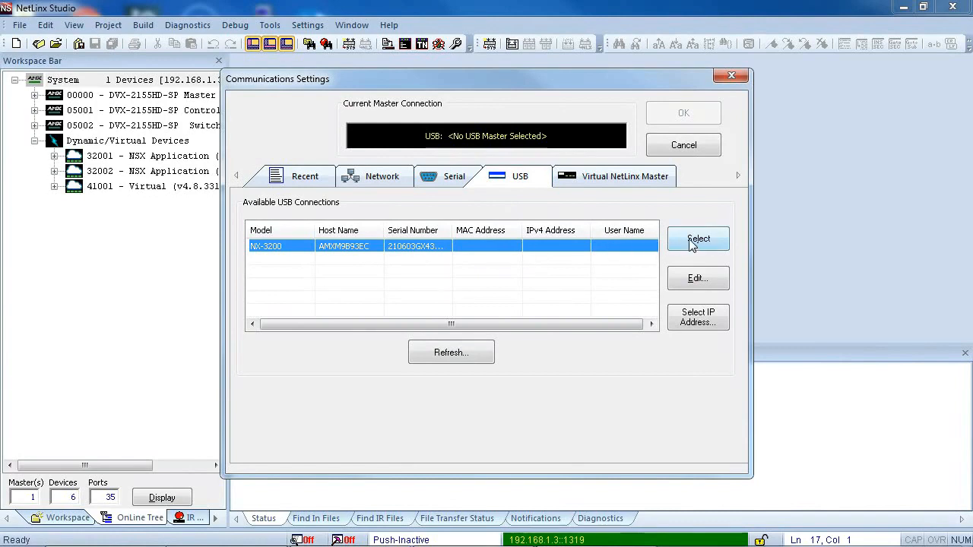
{"action": "left_click", "coordinate": [696, 281]}
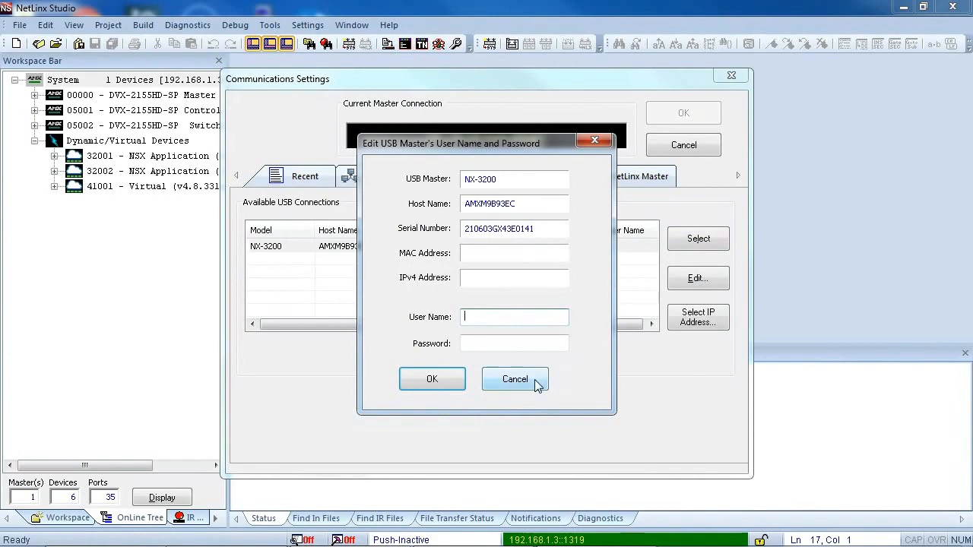
{"action": "left_click", "coordinate": [519, 381]}
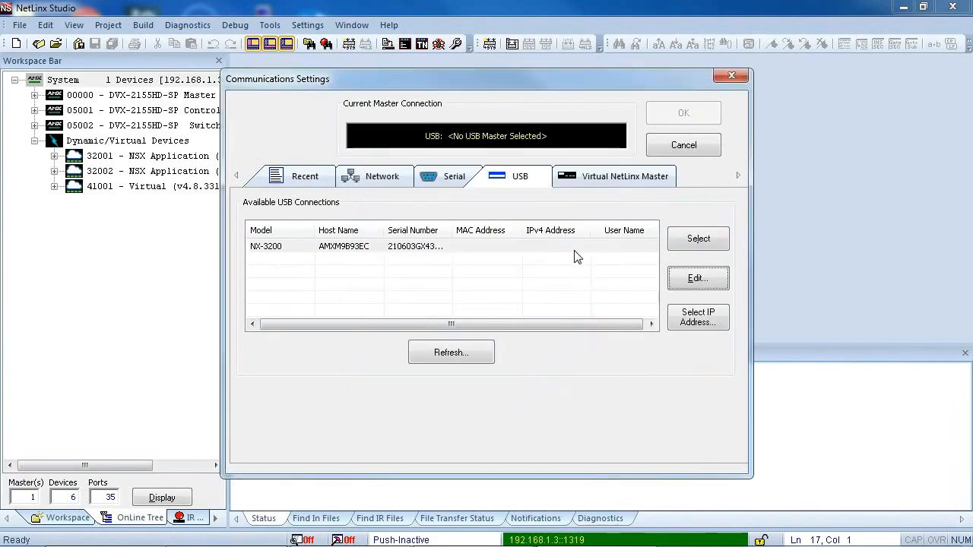
{"action": "left_click", "coordinate": [575, 249]}
{"action": "left_click", "coordinate": [690, 242]}
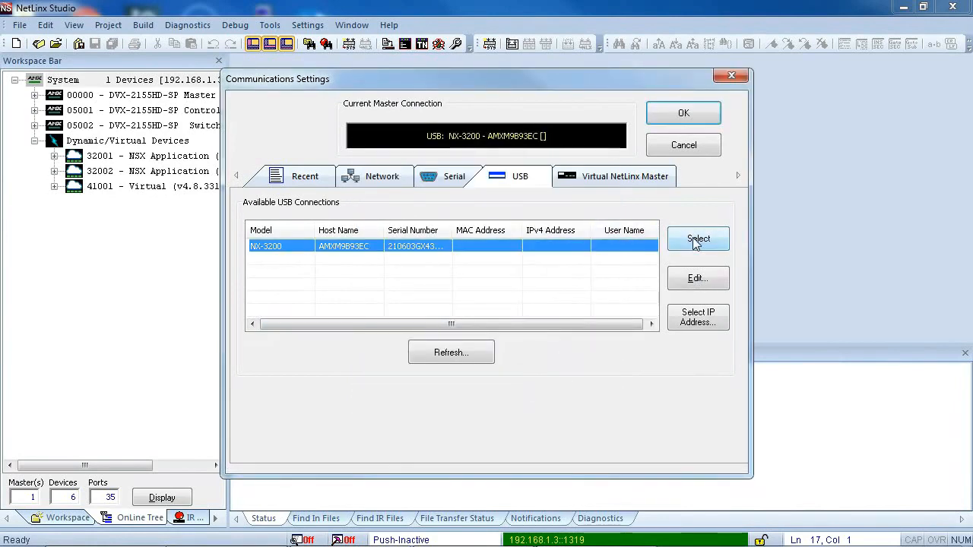
{"action": "left_click", "coordinate": [683, 113]}
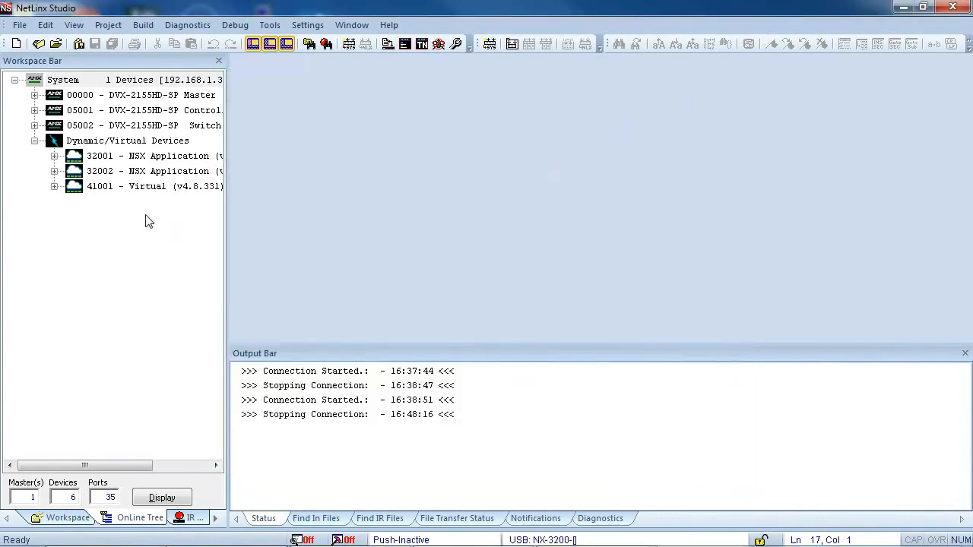
{"action": "right_click", "coordinate": [145, 219]}
{"action": "left_click", "coordinate": [204, 177]}
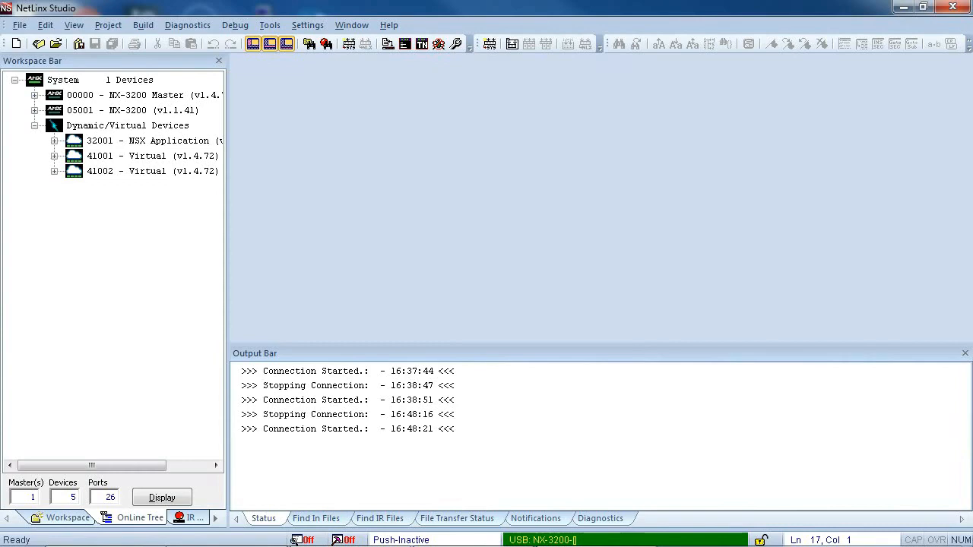
Choose serial port COM4 for the active system's master connection and review the baud-rate DIP switch settings
{"action": "left_click", "coordinate": [307, 25]}
{"action": "left_click", "coordinate": [316, 40]}
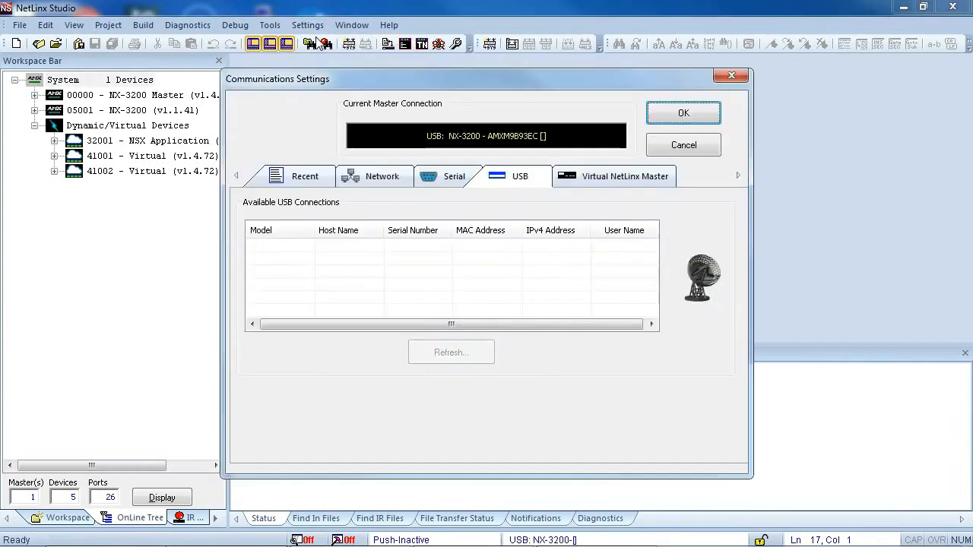
{"action": "left_click", "coordinate": [447, 181]}
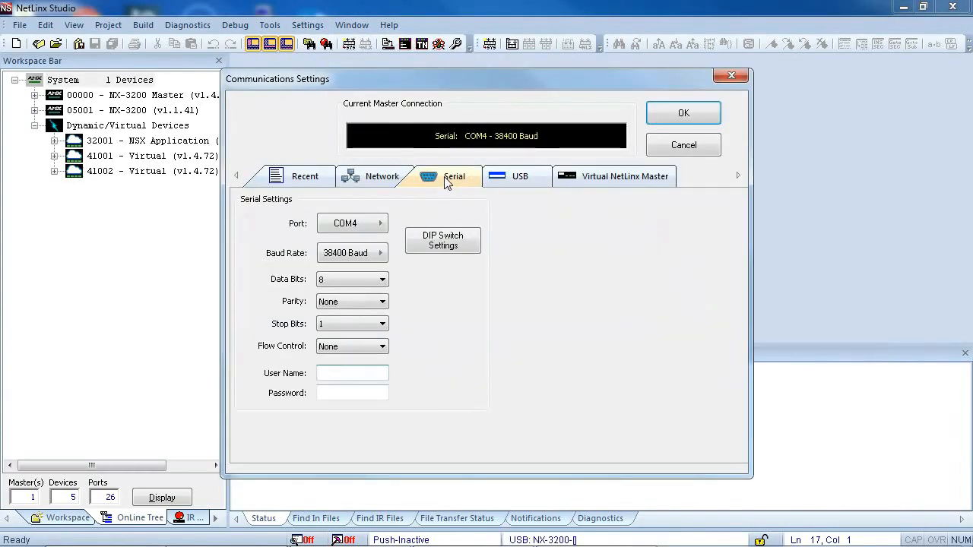
{"action": "left_click", "coordinate": [382, 223]}
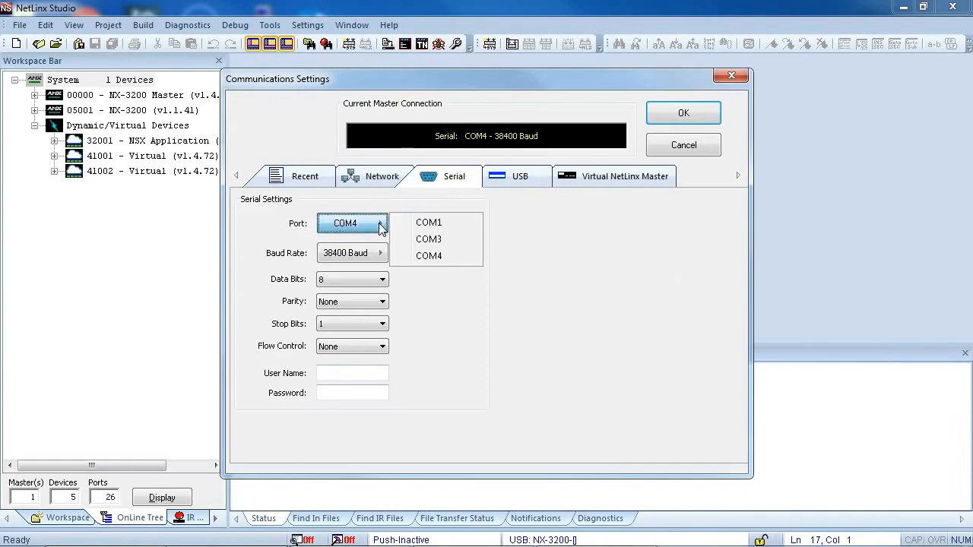
{"action": "left_click", "coordinate": [423, 256]}
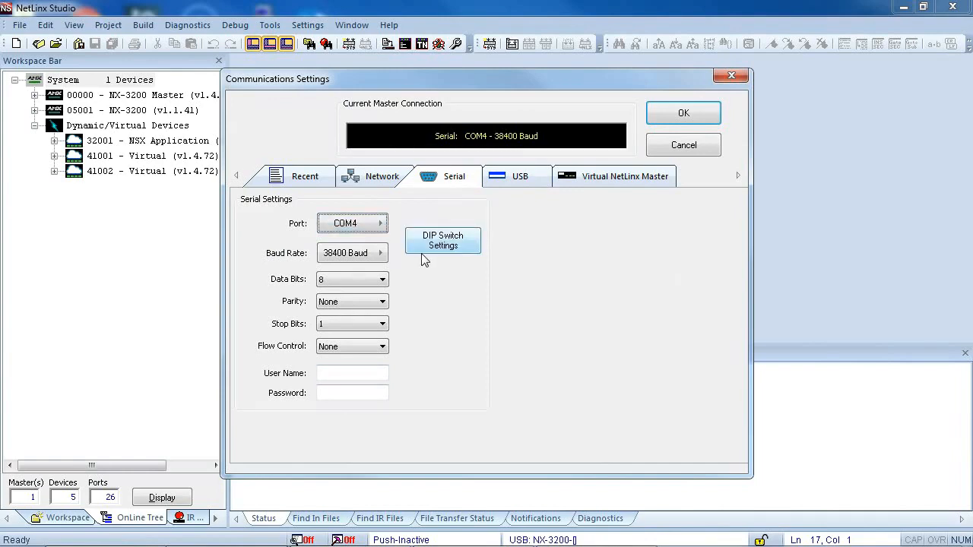
{"action": "left_click", "coordinate": [461, 245]}
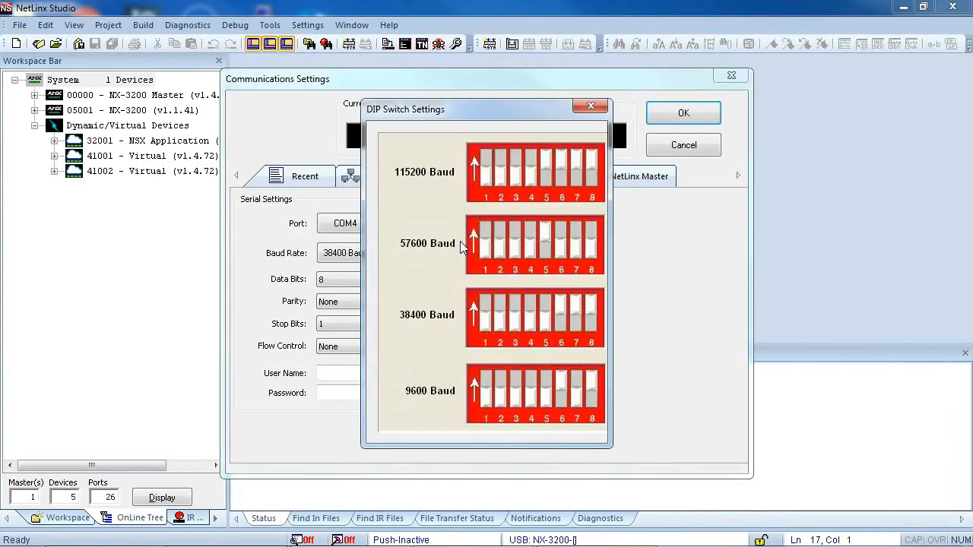
{"action": "left_click", "coordinate": [587, 108]}
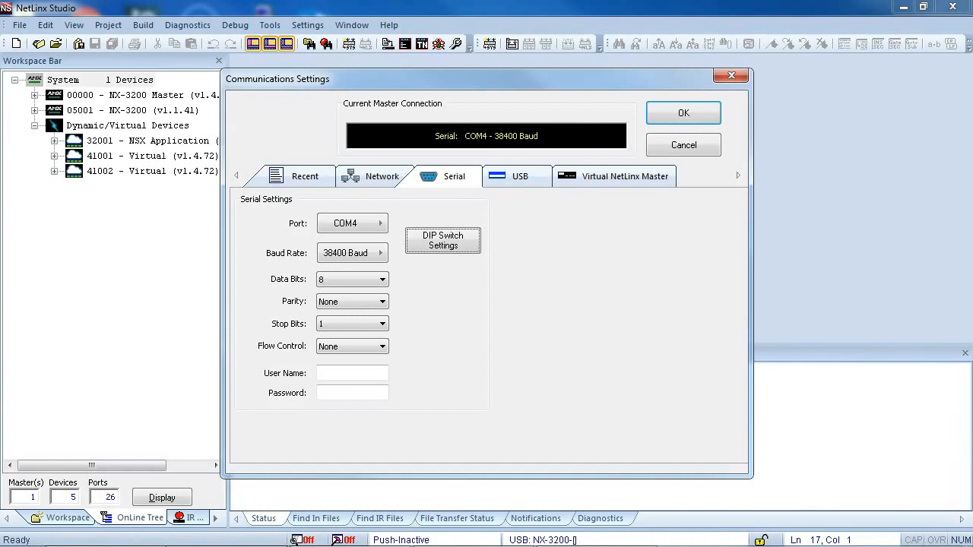
Apply the COM4 serial connection at 38400 baud and refresh the system's online tree
{"action": "left_click", "coordinate": [684, 114]}
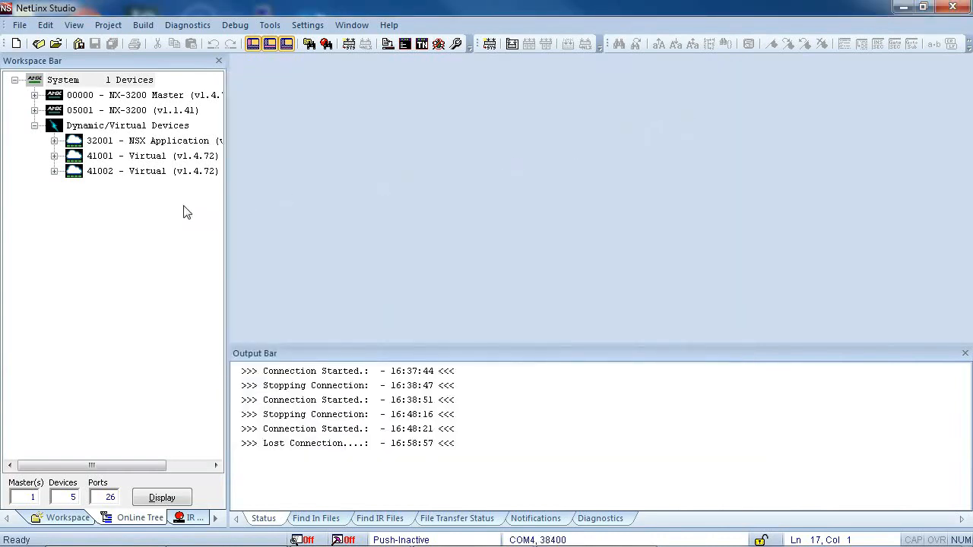
{"action": "right_click", "coordinate": [124, 214]}
{"action": "left_click", "coordinate": [179, 170]}
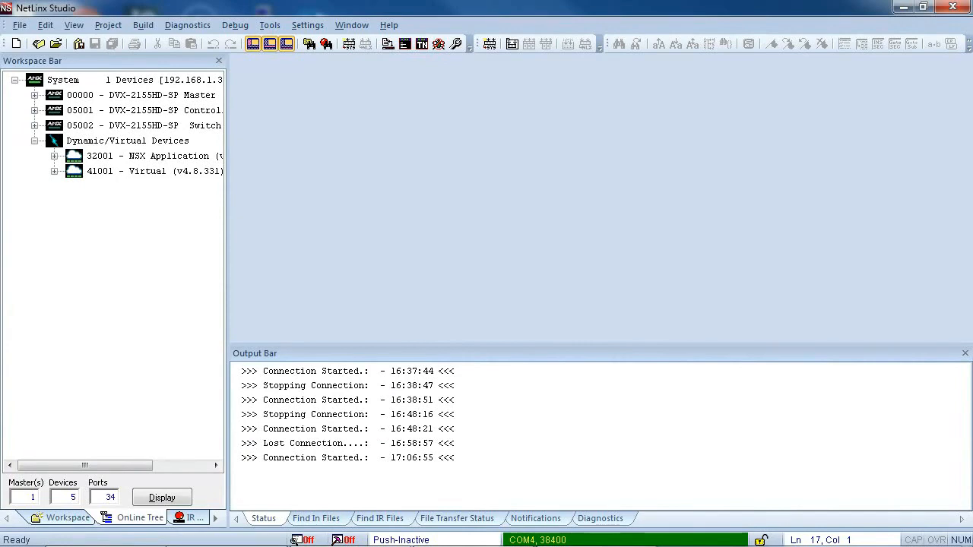
Review the workspace communication settings for the BioMedStudyHallSystem and LibraryAV_Distribution systems
{"action": "left_click", "coordinate": [307, 25]}
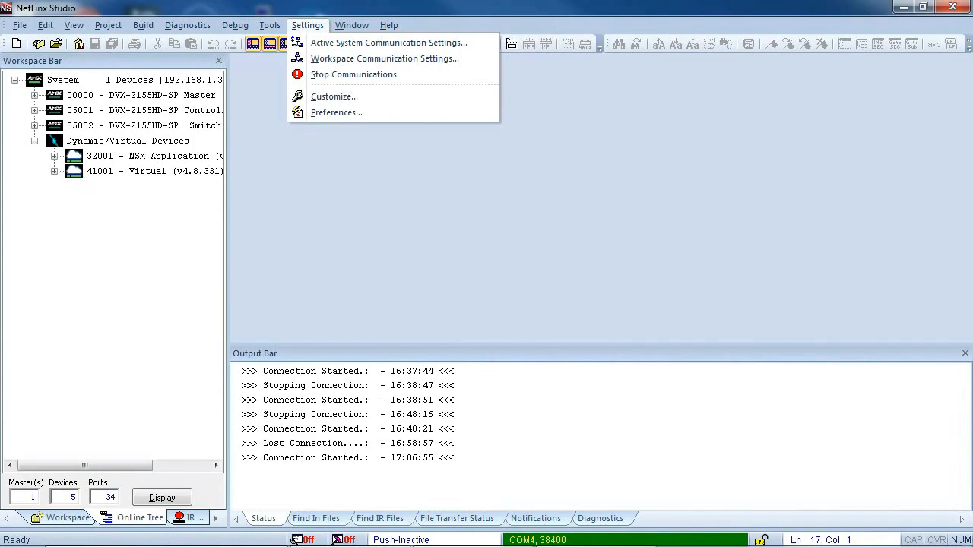
{"action": "key", "text": "Down"}
{"action": "key", "text": "Down"}
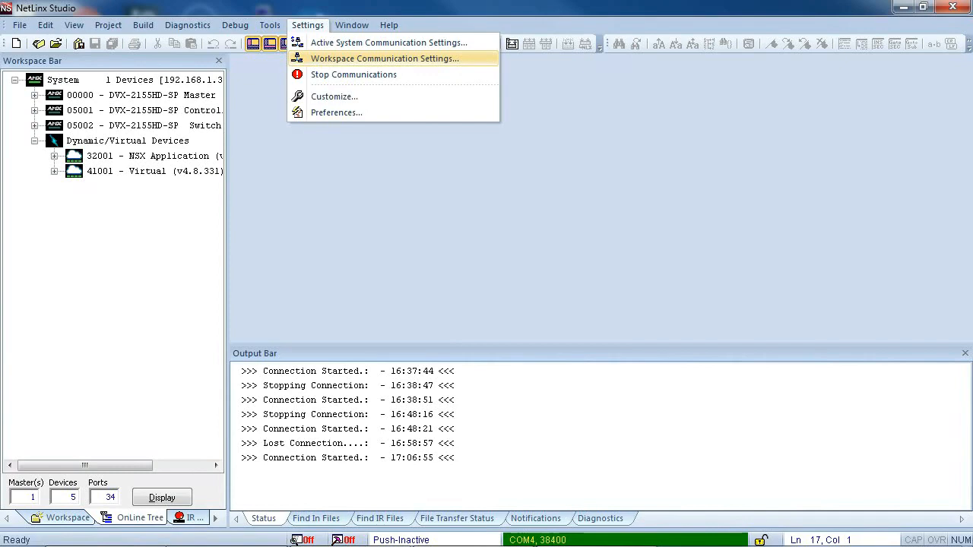
{"action": "left_click", "coordinate": [308, 59]}
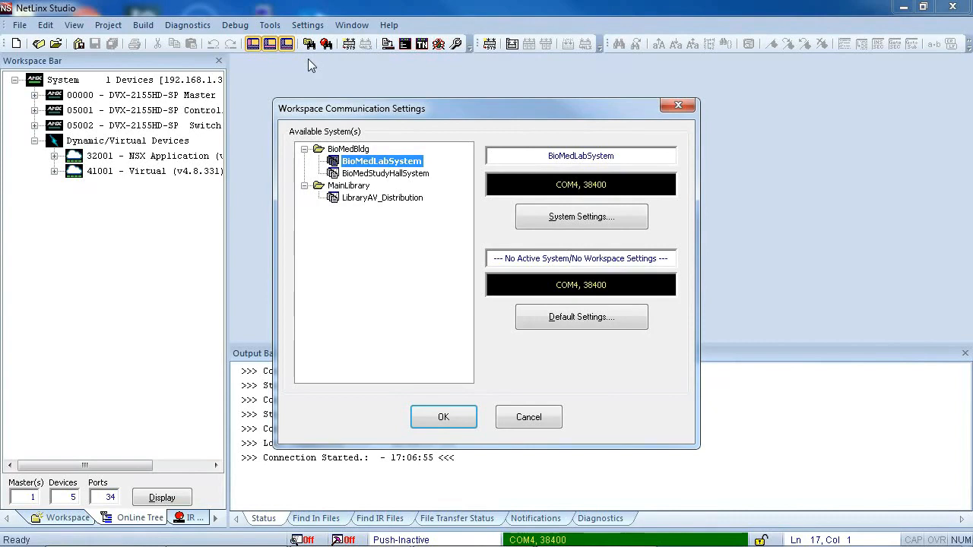
{"action": "left_click", "coordinate": [352, 173]}
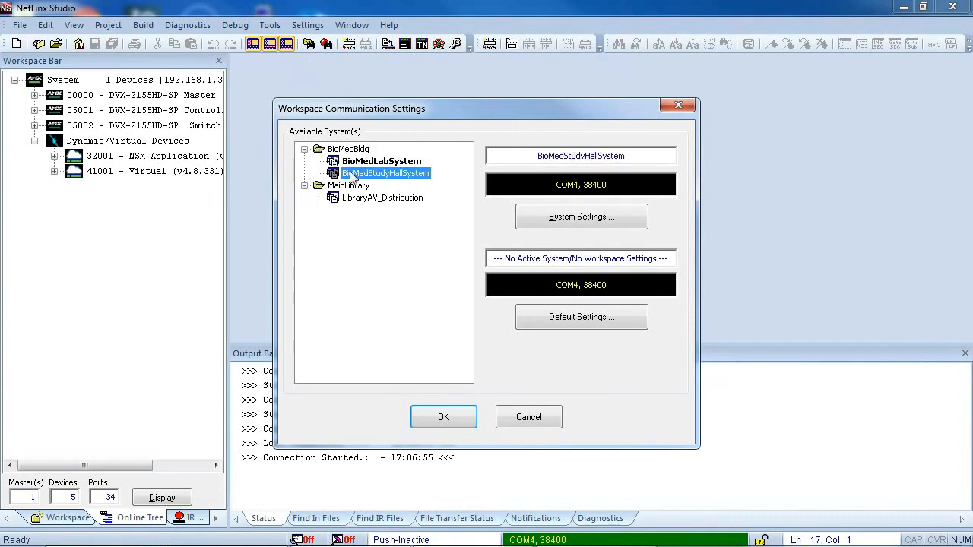
{"action": "left_click", "coordinate": [350, 198]}
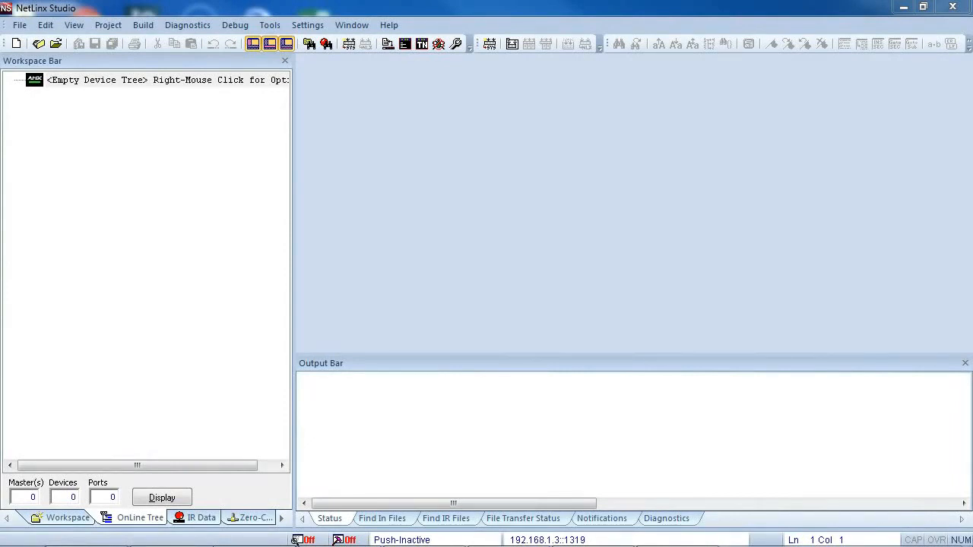
Refresh the system's online tree and examine the System, DVX-2155HD-SP master, controller, switch and MXT-701i entries
{"action": "right_click", "coordinate": [250, 273]}
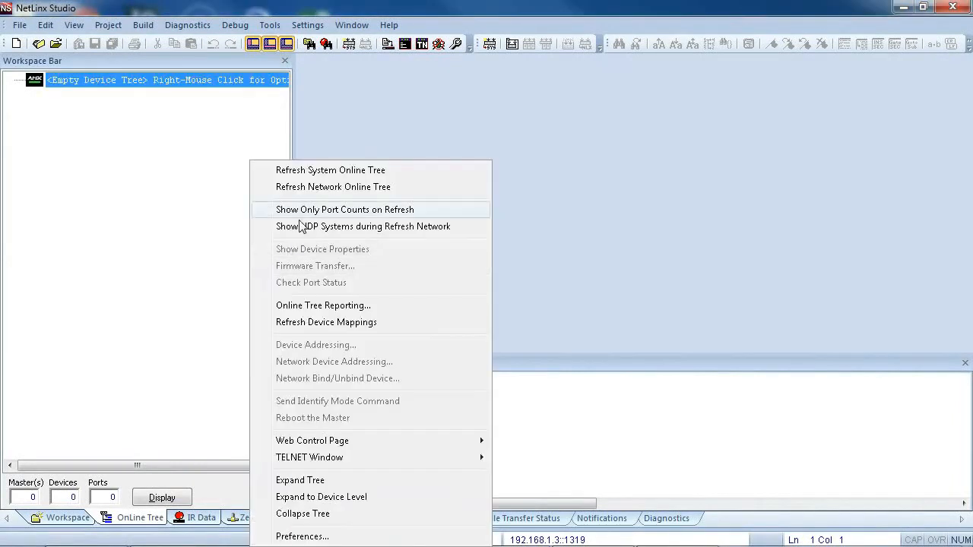
{"action": "left_click", "coordinate": [304, 172]}
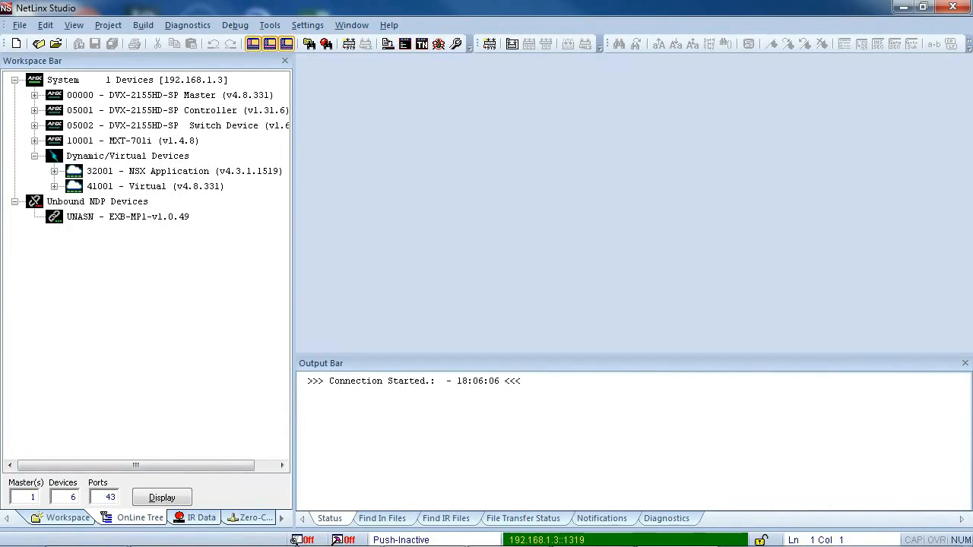
{"action": "left_click", "coordinate": [137, 79]}
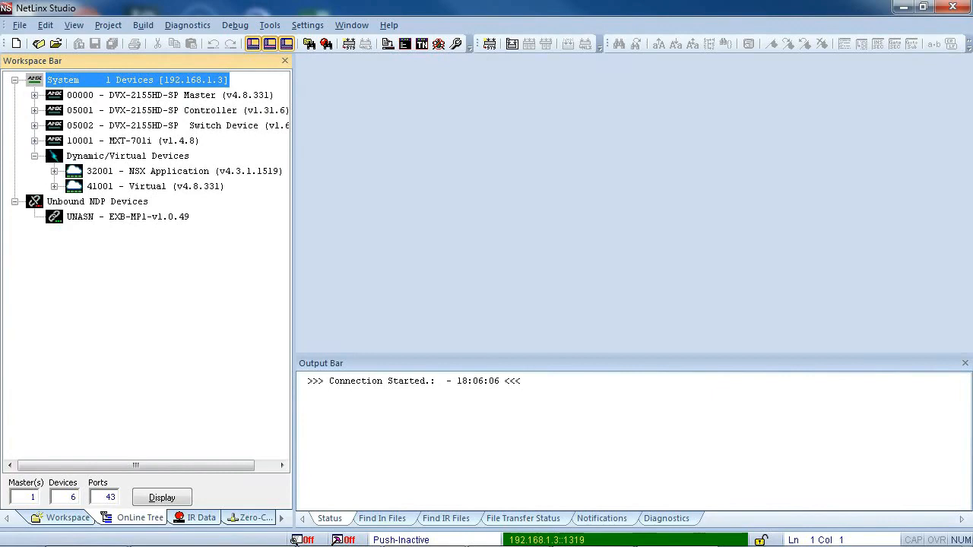
{"action": "left_click", "coordinate": [168, 95]}
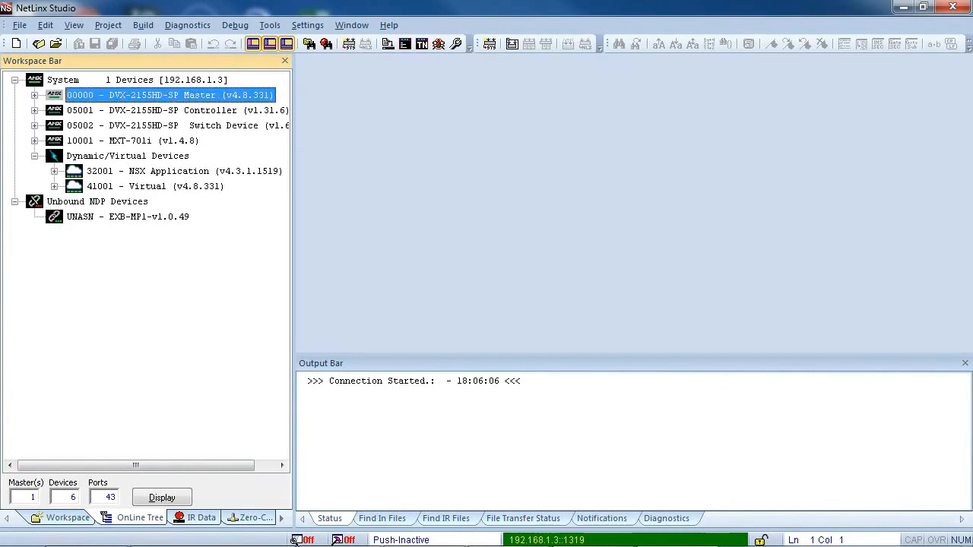
{"action": "left_click", "coordinate": [177, 110]}
{"action": "left_click", "coordinate": [177, 126]}
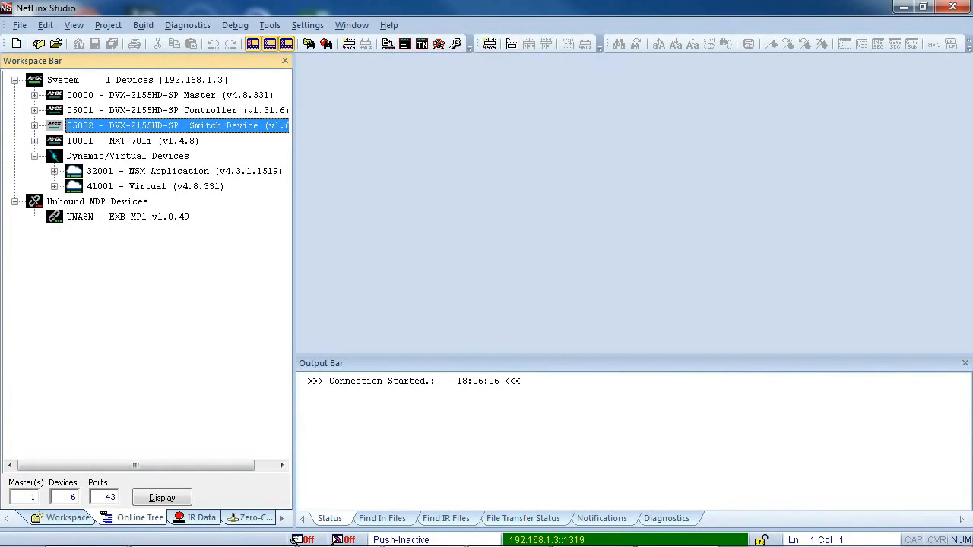
{"action": "left_click", "coordinate": [133, 141]}
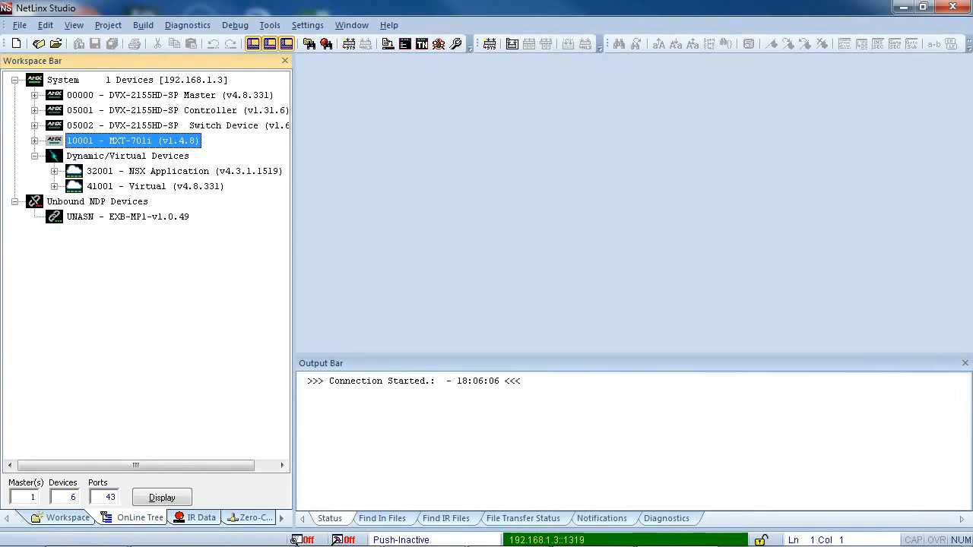
Expand the DVX-2155HD-SP Switch Device to examine its components and ports, and collapse it again
{"action": "left_click", "coordinate": [177, 126]}
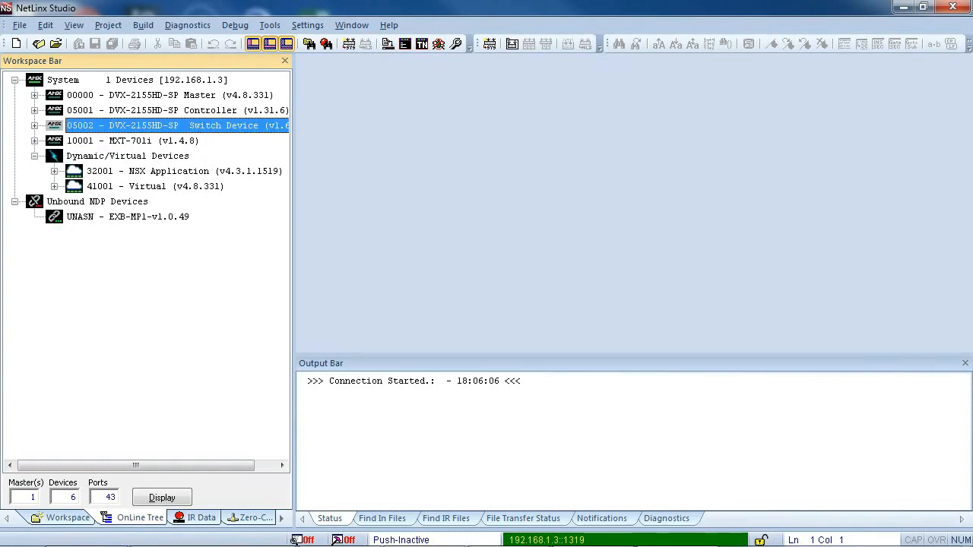
{"action": "left_click", "coordinate": [34, 126]}
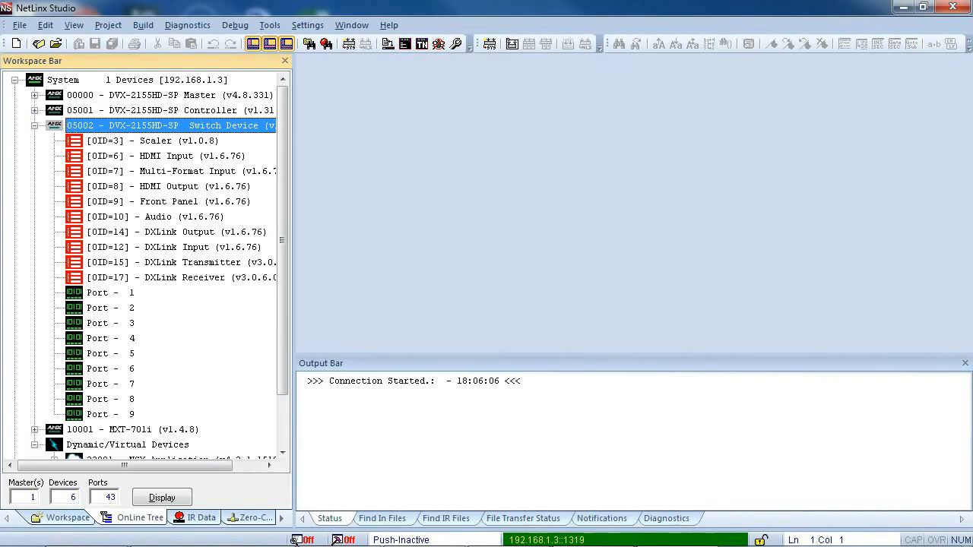
{"action": "key", "text": "Left"}
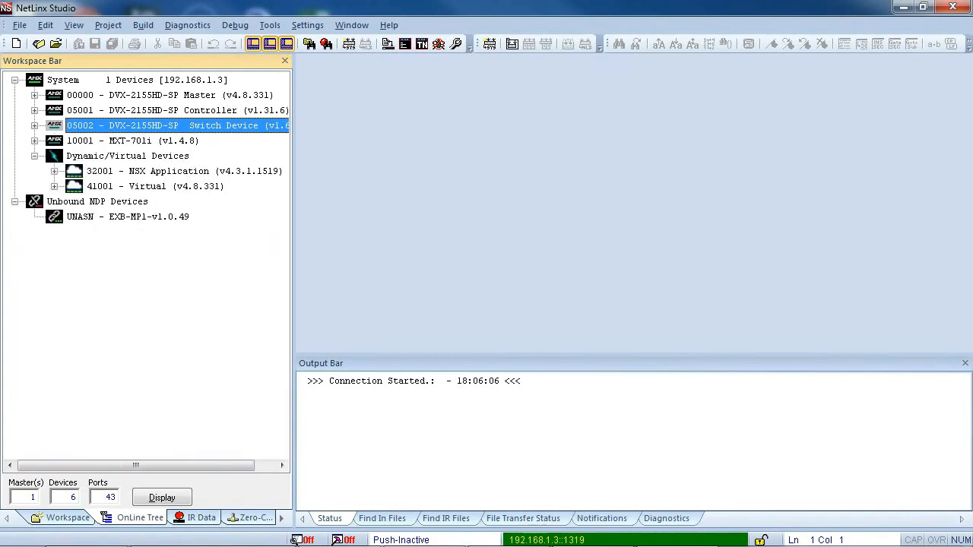
Examine the Dynamic/Virtual Devices and Unbound NDP Devices groups and refresh the network online tree
{"action": "left_click", "coordinate": [85, 159]}
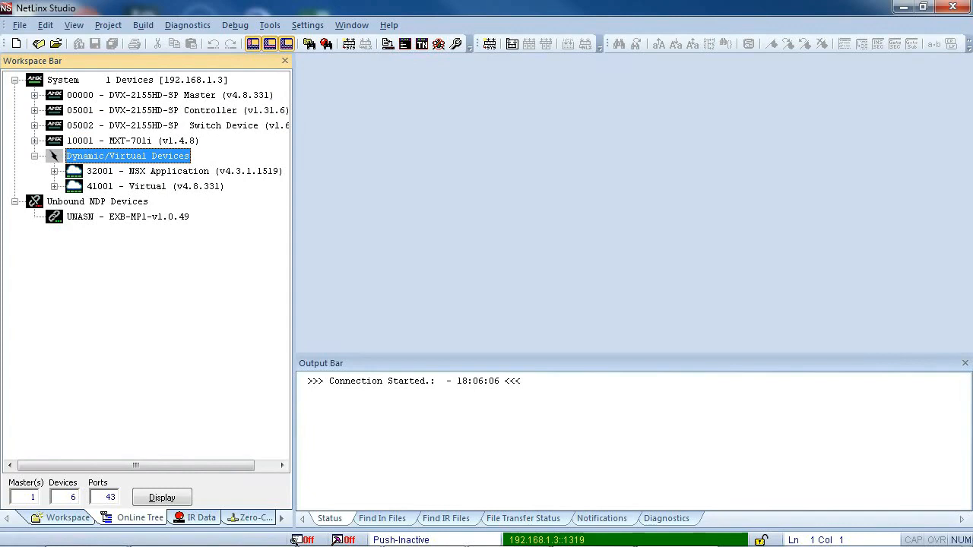
{"action": "left_click", "coordinate": [97, 202]}
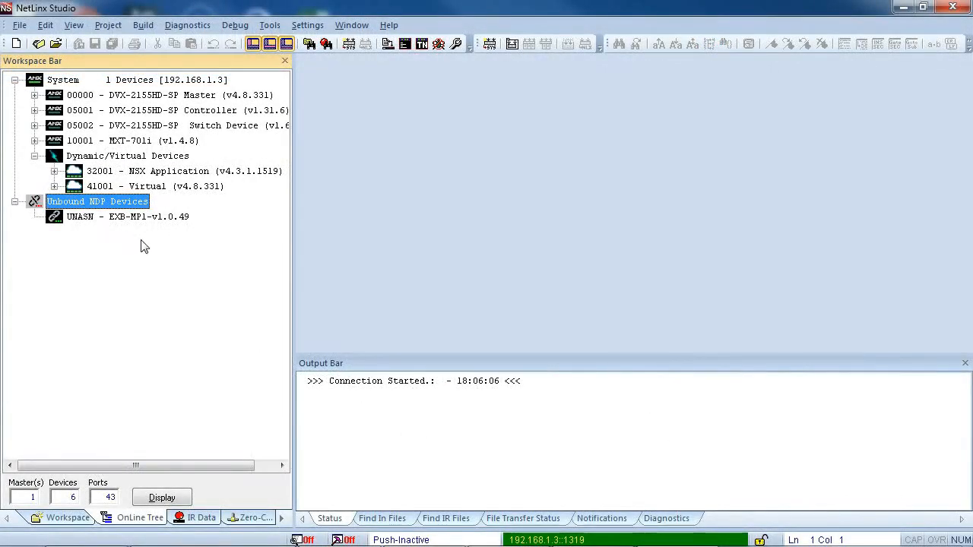
{"action": "right_click", "coordinate": [192, 254]}
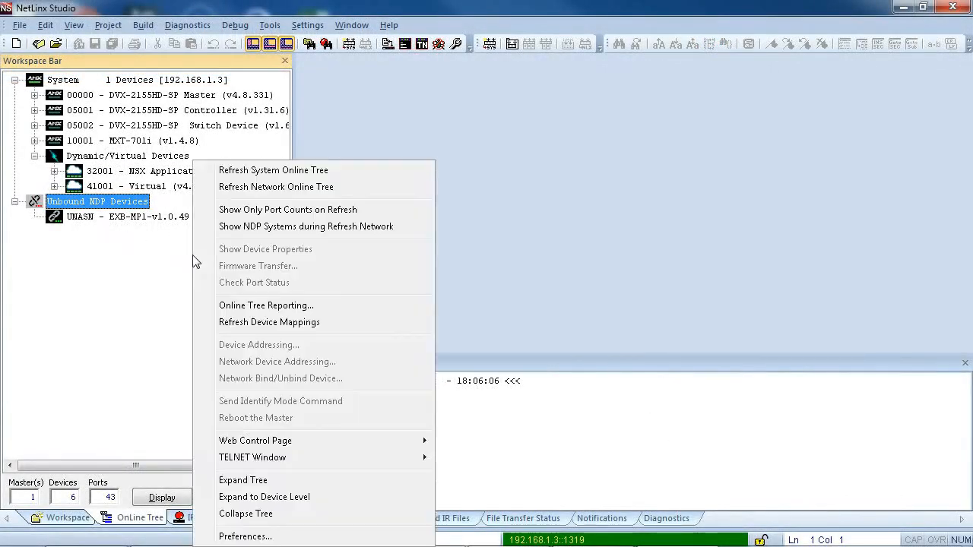
{"action": "left_click", "coordinate": [244, 187]}
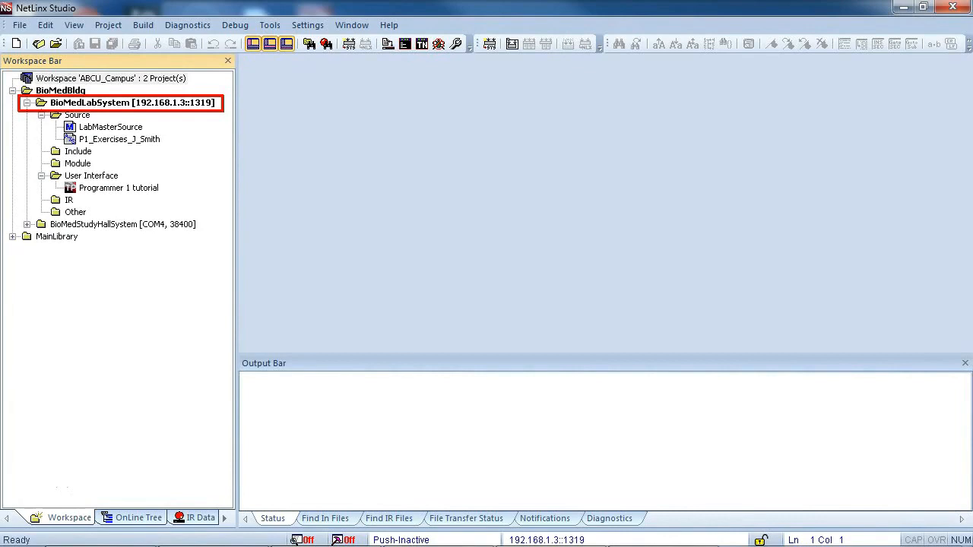
Quick-load all file types of the active system into the File Transfer send list and send them to the master
{"action": "left_click", "coordinate": [271, 28]}
{"action": "left_click", "coordinate": [283, 43]}
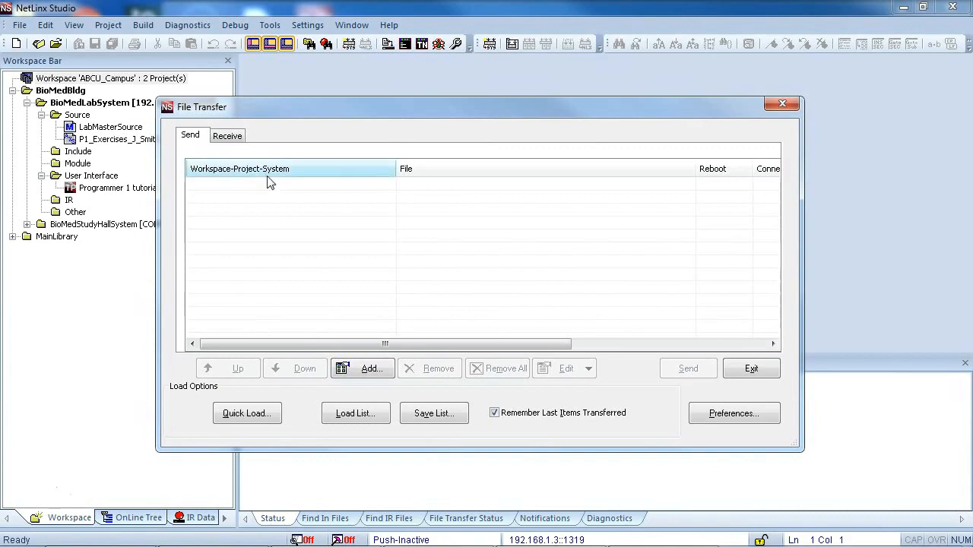
{"action": "left_click", "coordinate": [249, 417]}
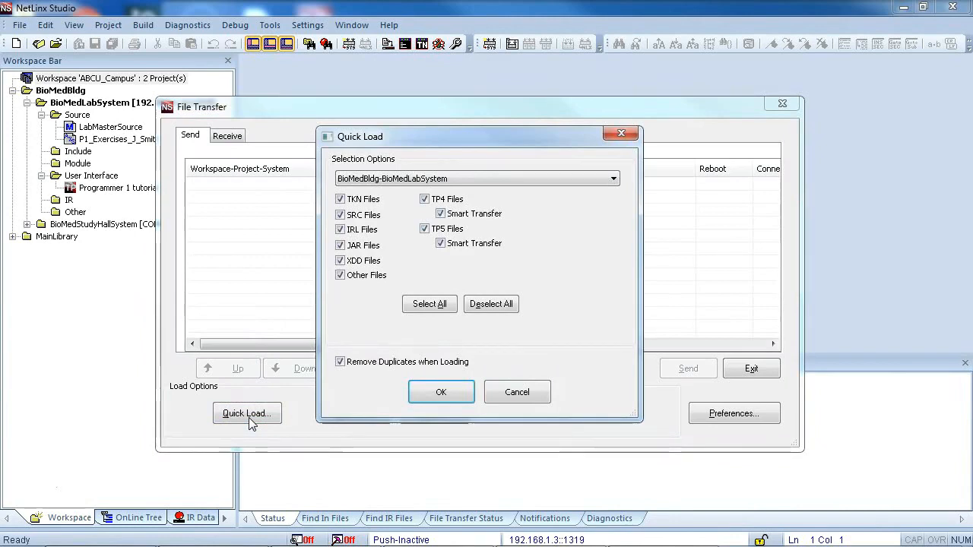
{"action": "left_click", "coordinate": [519, 178]}
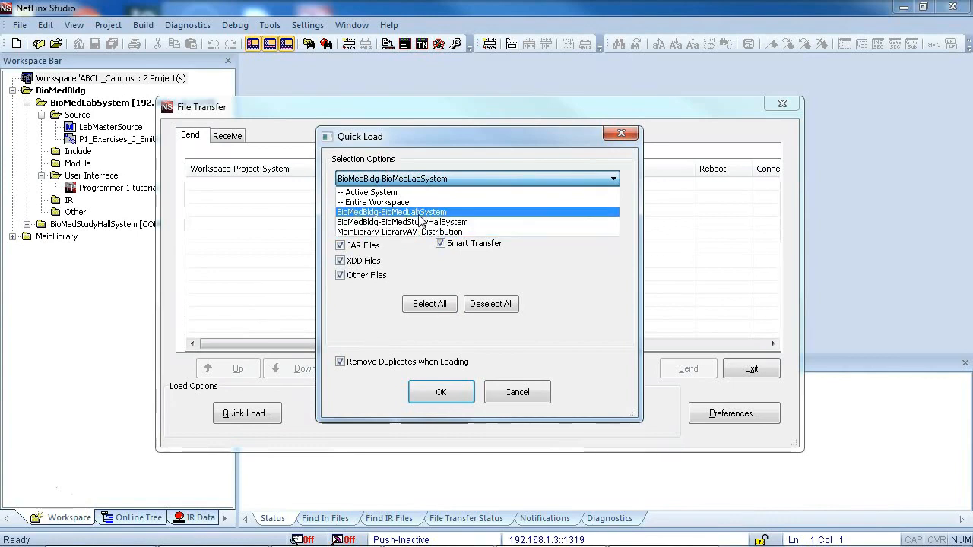
{"action": "left_click", "coordinate": [387, 193]}
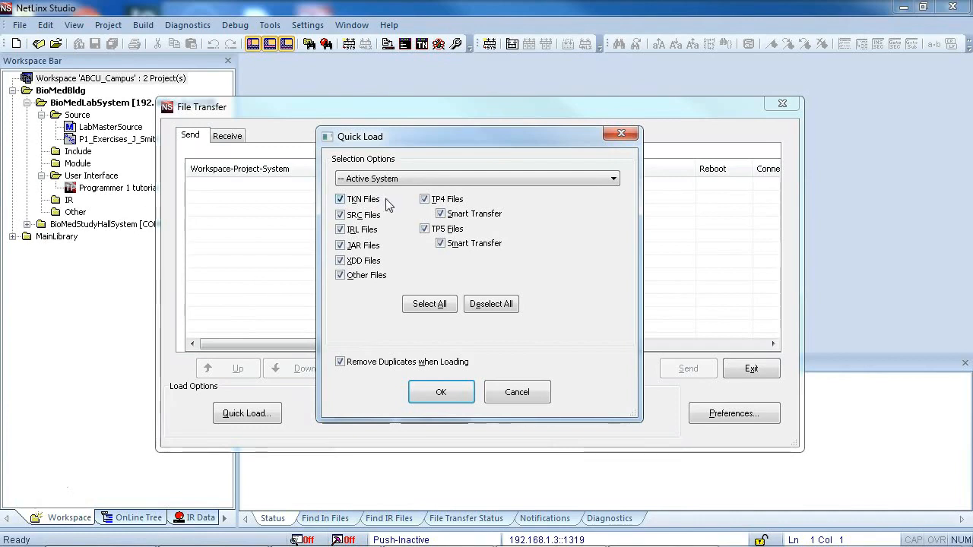
{"action": "left_click", "coordinate": [441, 391]}
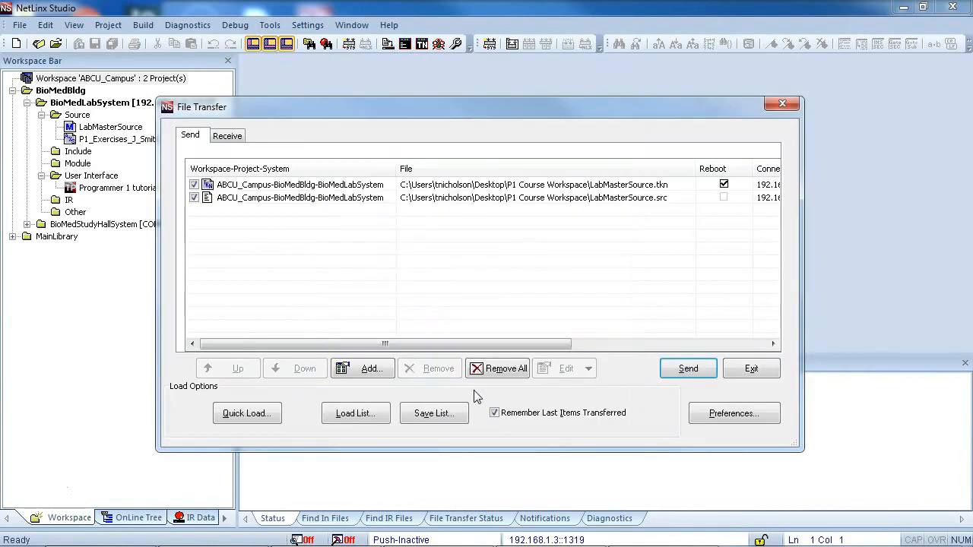
{"action": "left_click", "coordinate": [687, 368]}
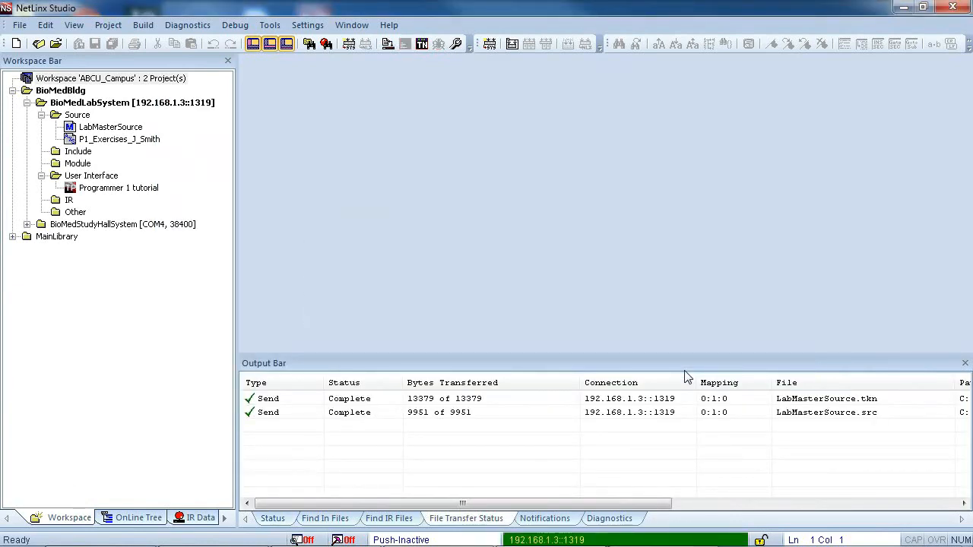
Reopen File Transfer, disable Remember Last Items Transferred, and exclude LabMasterSource.src from the files to send
{"action": "left_click", "coordinate": [388, 44]}
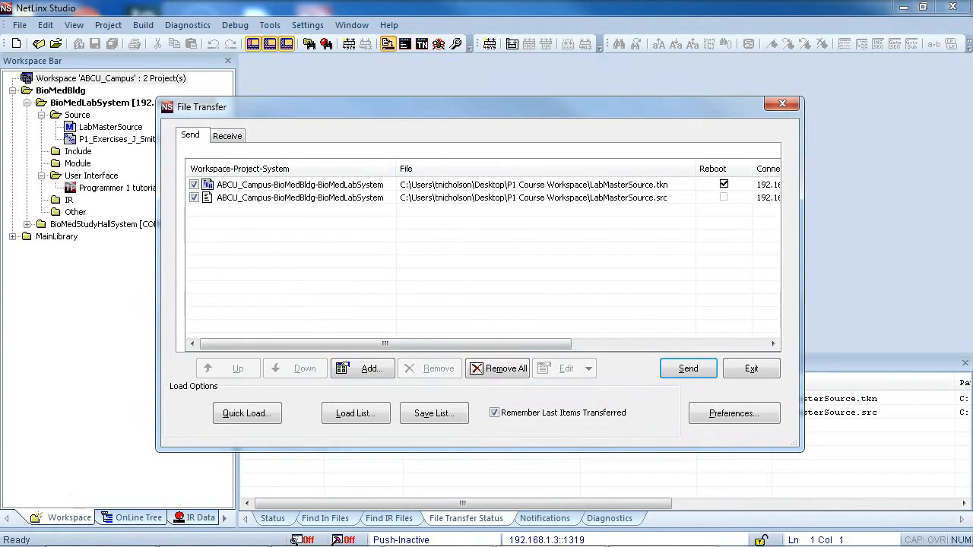
{"action": "left_click", "coordinate": [494, 413]}
{"action": "key", "text": "Tab"}
{"action": "left_click", "coordinate": [194, 198]}
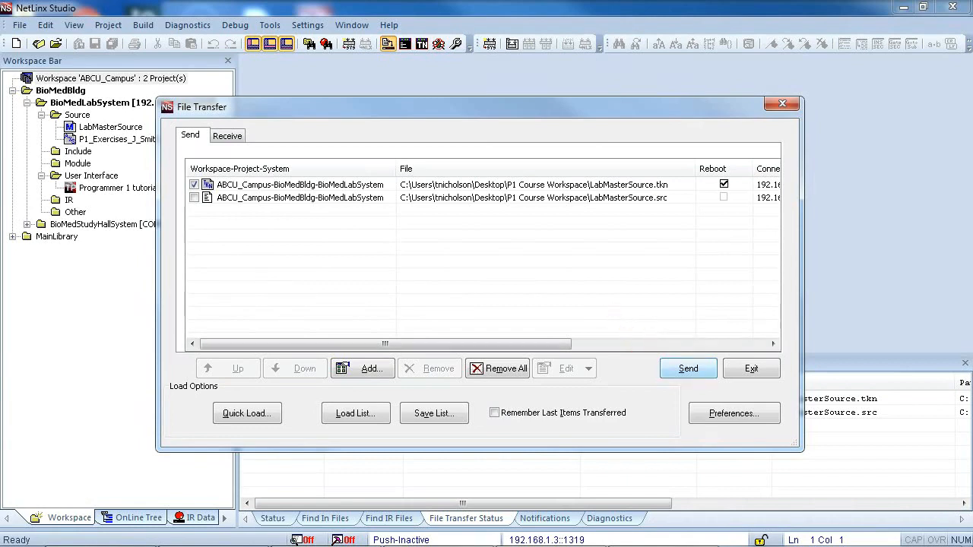
Review the File Transfer preferences for automatic reboot, associated SRC sending and Smart Transfer, and accept them as they are
{"action": "left_click", "coordinate": [730, 416]}
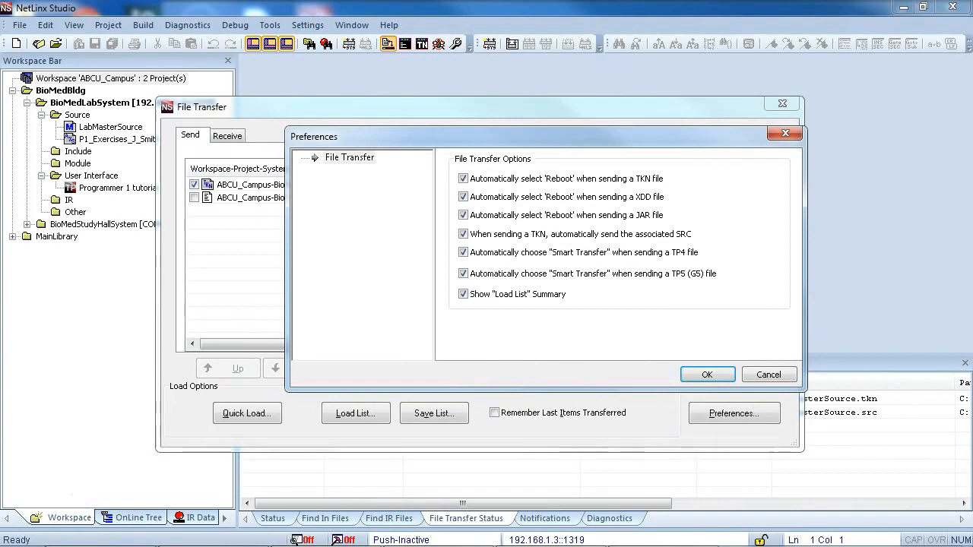
{"action": "key", "text": "alt"}
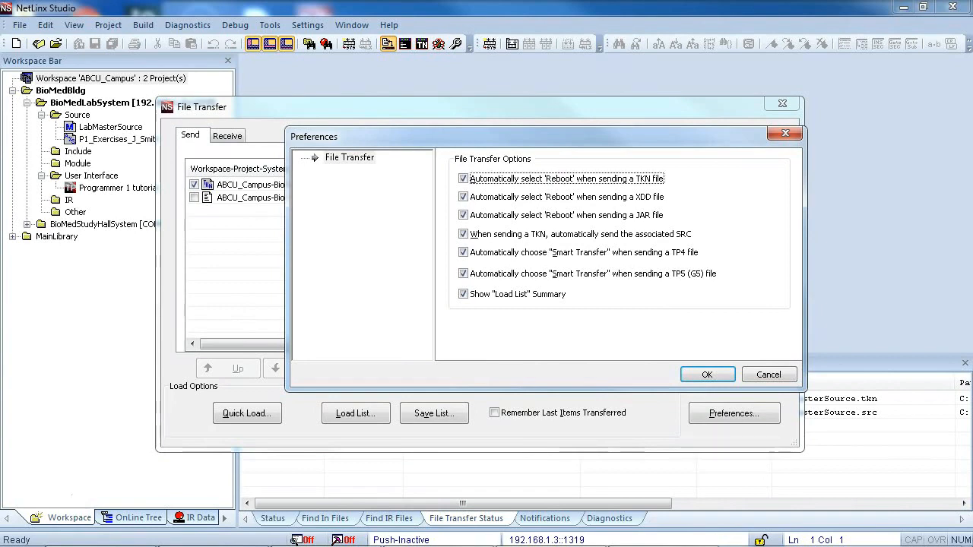
{"action": "left_click", "coordinate": [707, 376]}
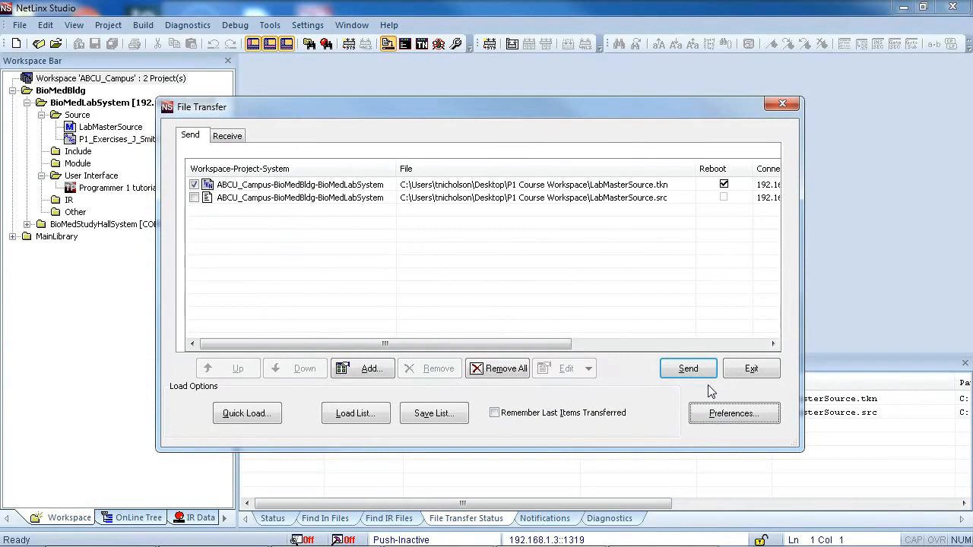
View the dialogs for saving and loading a file transfer list, cancelling each one
{"action": "left_click", "coordinate": [434, 414]}
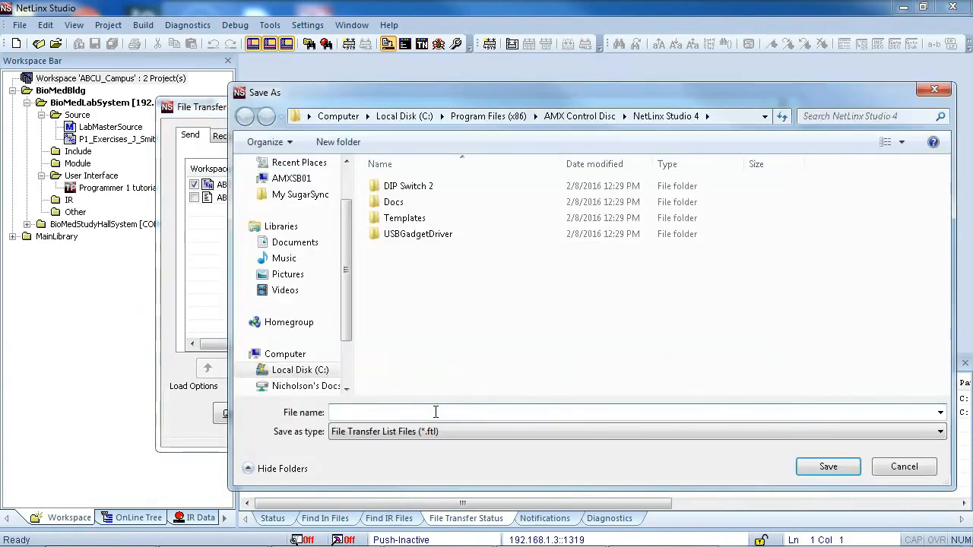
{"action": "left_click", "coordinate": [904, 467]}
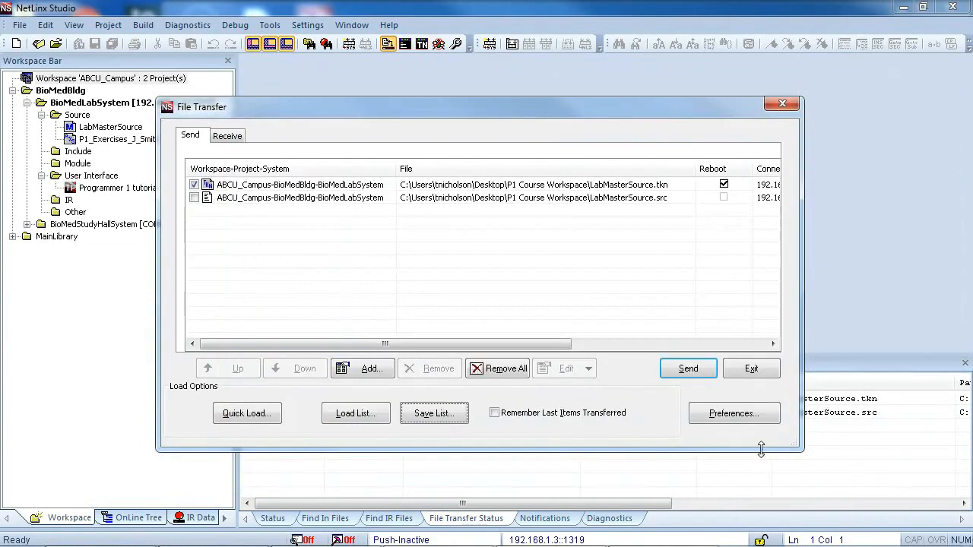
{"action": "left_click", "coordinate": [355, 414]}
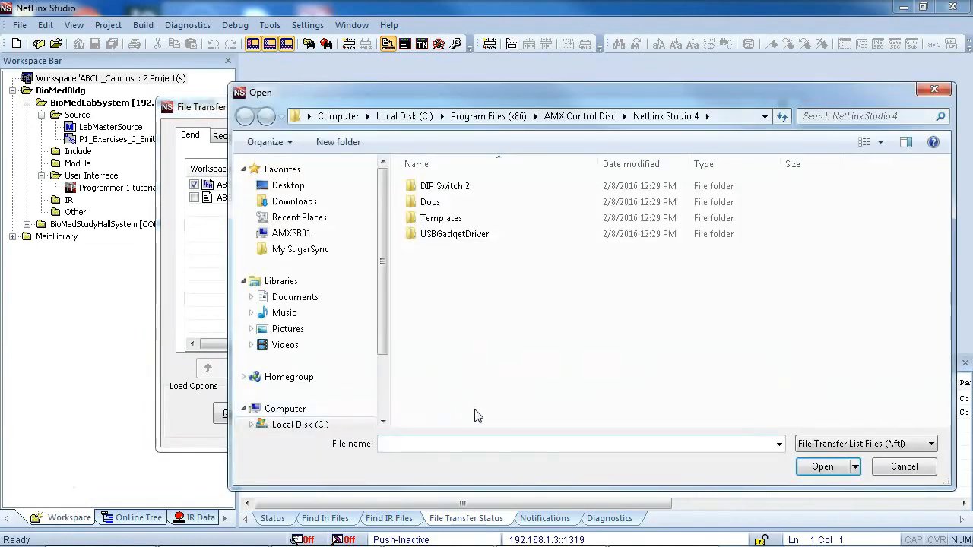
{"action": "left_click", "coordinate": [919, 468]}
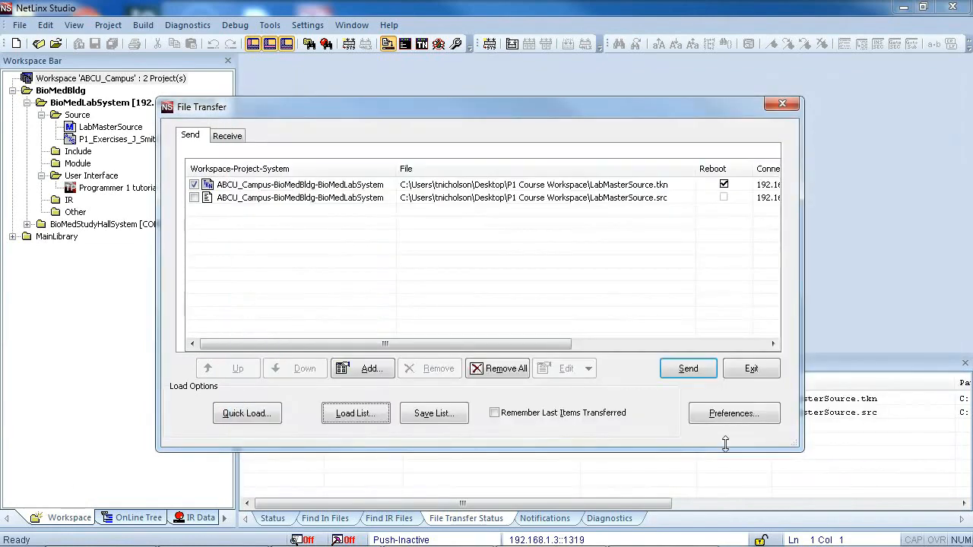
Include LabMasterSource.src in the transfer again, and move LabMasterSource.tkn down the send list and back up
{"action": "left_click", "coordinate": [194, 197]}
{"action": "left_click", "coordinate": [237, 187]}
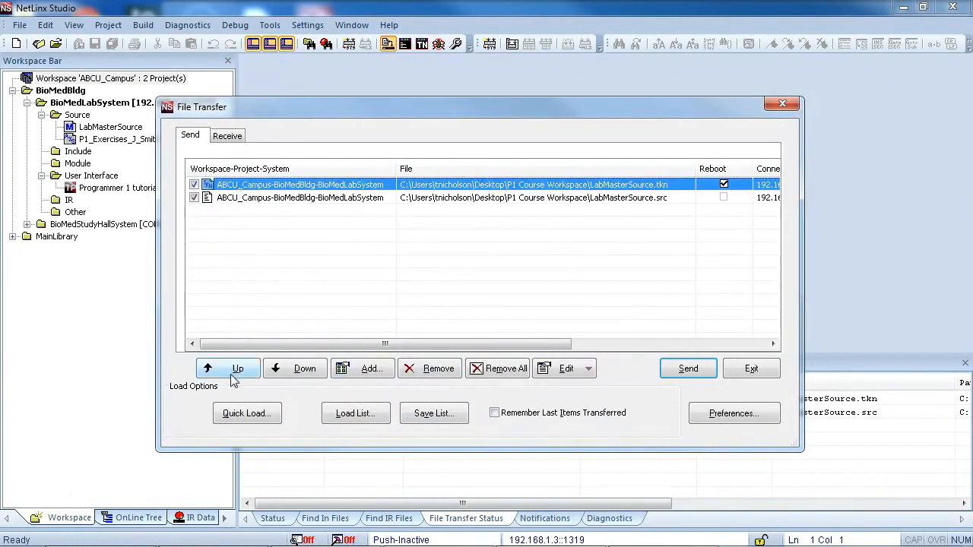
{"action": "left_click", "coordinate": [281, 369]}
{"action": "left_click", "coordinate": [237, 368]}
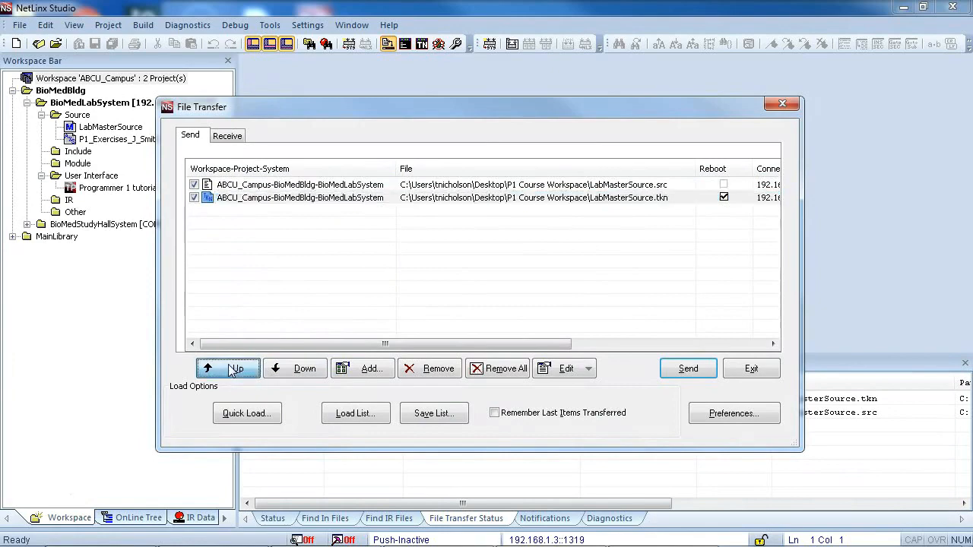
Examine the workspace files available for transfer under BioMedLabSystem and BioMedStudyHallSystem, and cancel without adding any
{"action": "left_click", "coordinate": [364, 369]}
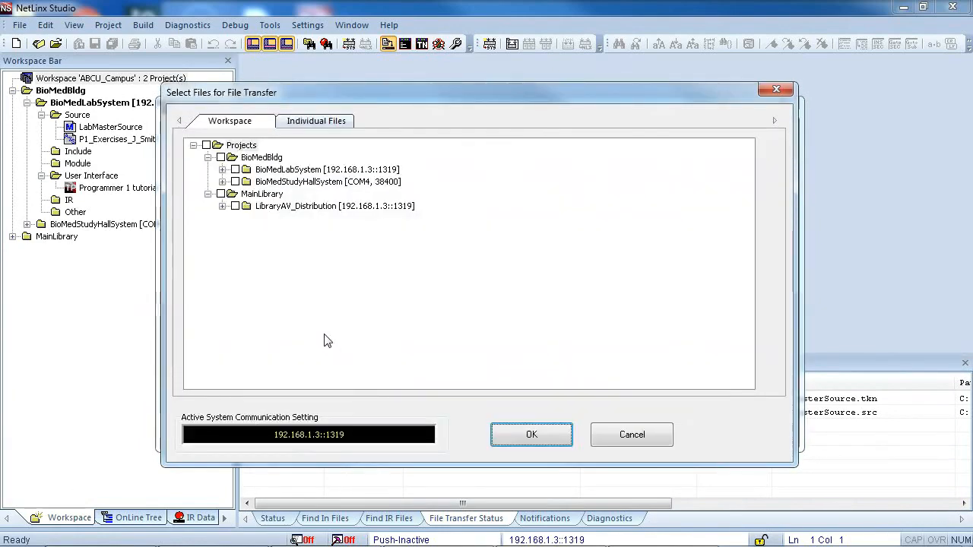
{"action": "left_click", "coordinate": [222, 169]}
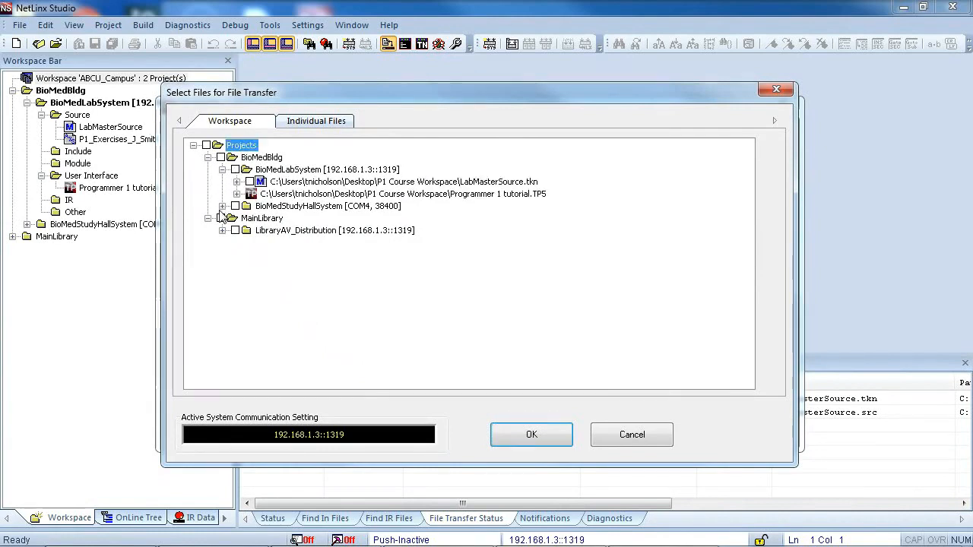
{"action": "left_click", "coordinate": [222, 206]}
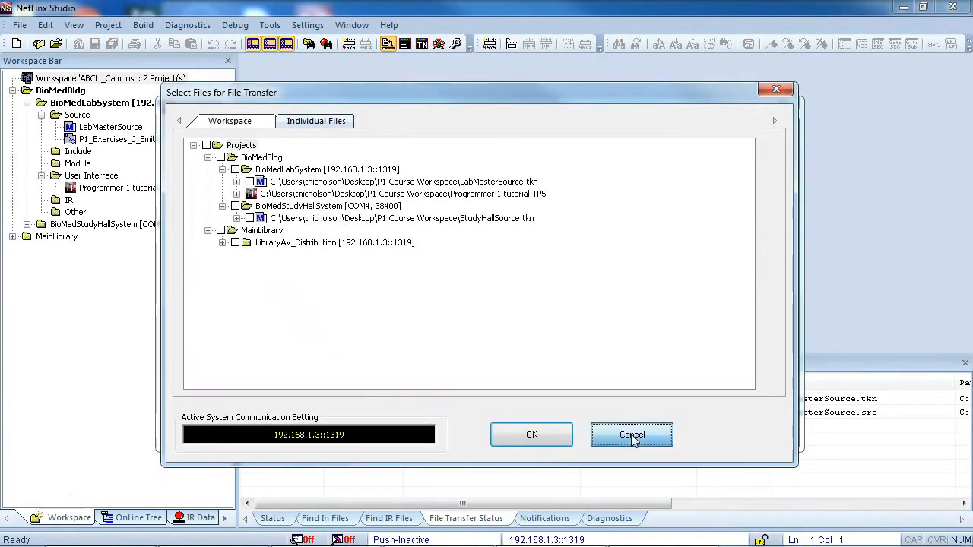
{"action": "left_click", "coordinate": [631, 434]}
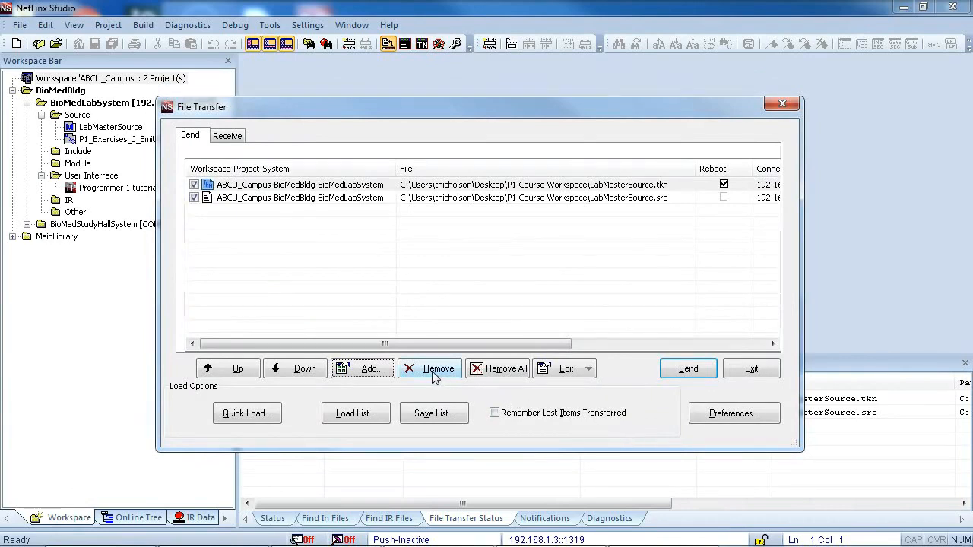
Deselect and remove LabMasterSource.tkn from the send list, and clear all remaining entries
{"action": "left_click", "coordinate": [195, 185]}
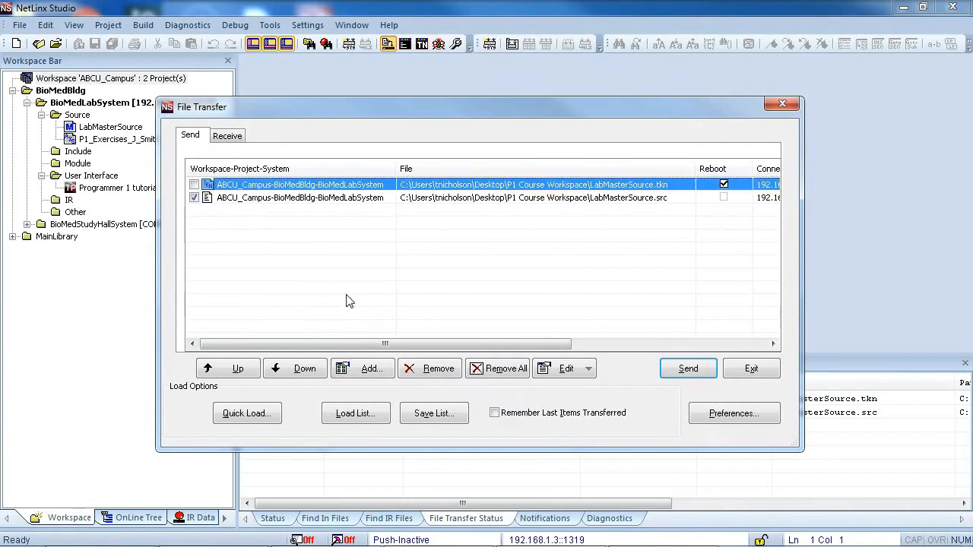
{"action": "left_click", "coordinate": [429, 370]}
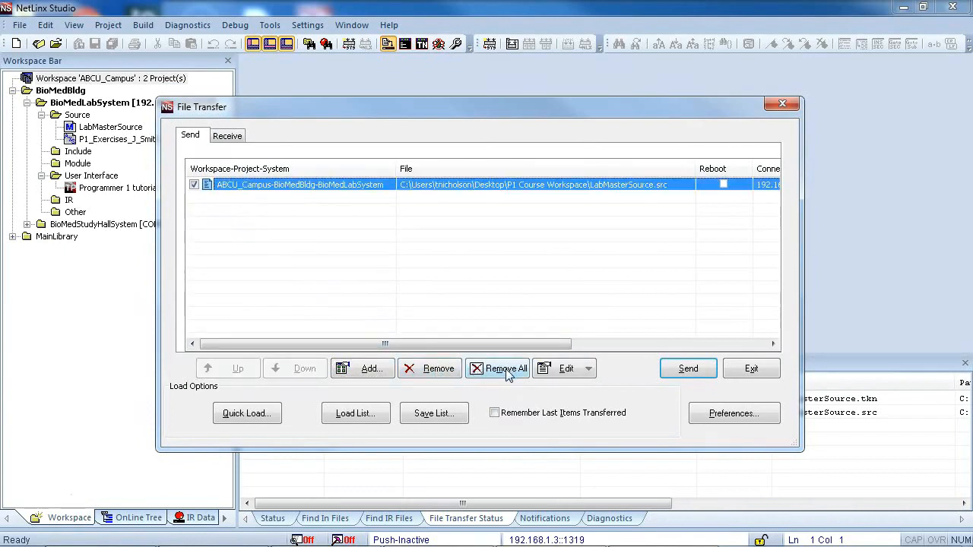
{"action": "left_click", "coordinate": [506, 369]}
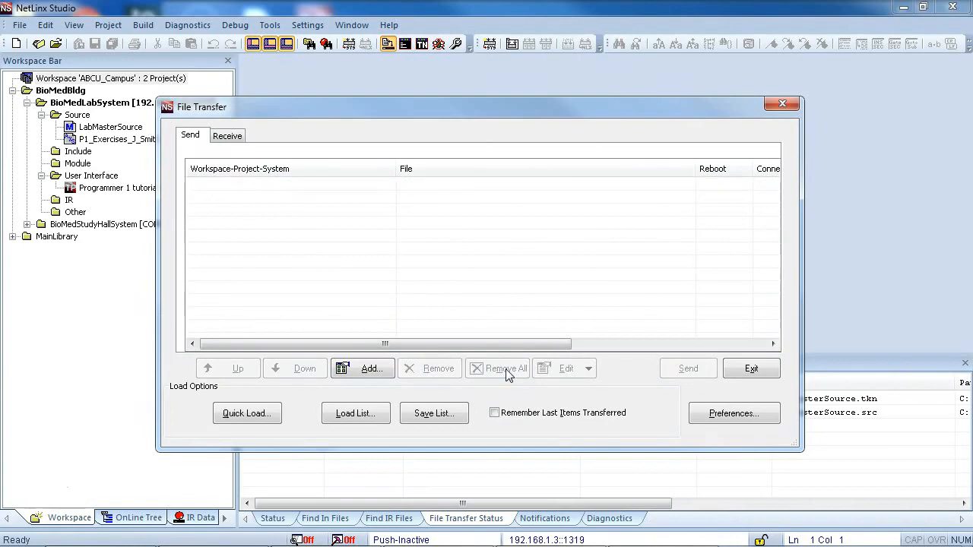
Quick-load the BioMedLabSystem files into the send list again and view the edit choices for LabMasterSource.tkn
{"action": "left_click", "coordinate": [253, 418]}
{"action": "left_click", "coordinate": [446, 393]}
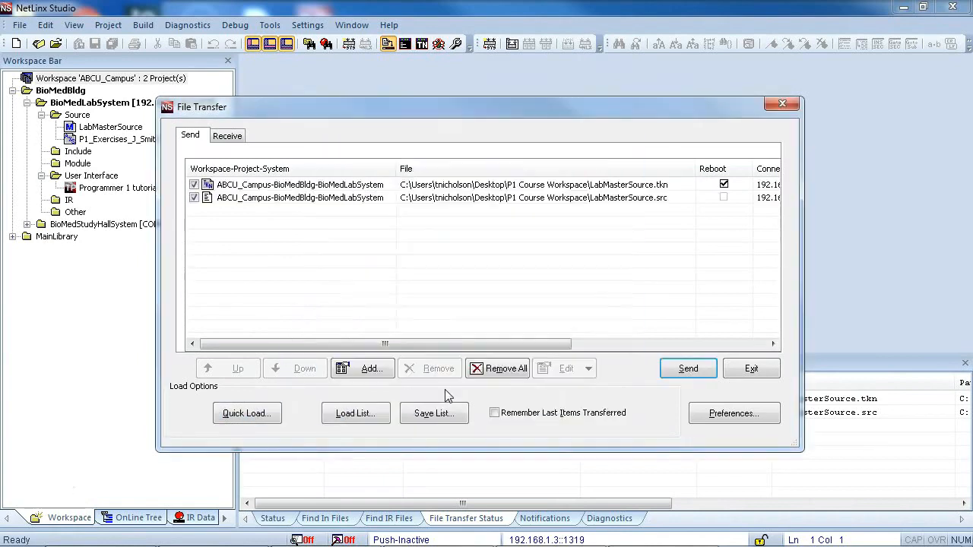
{"action": "left_click", "coordinate": [275, 187]}
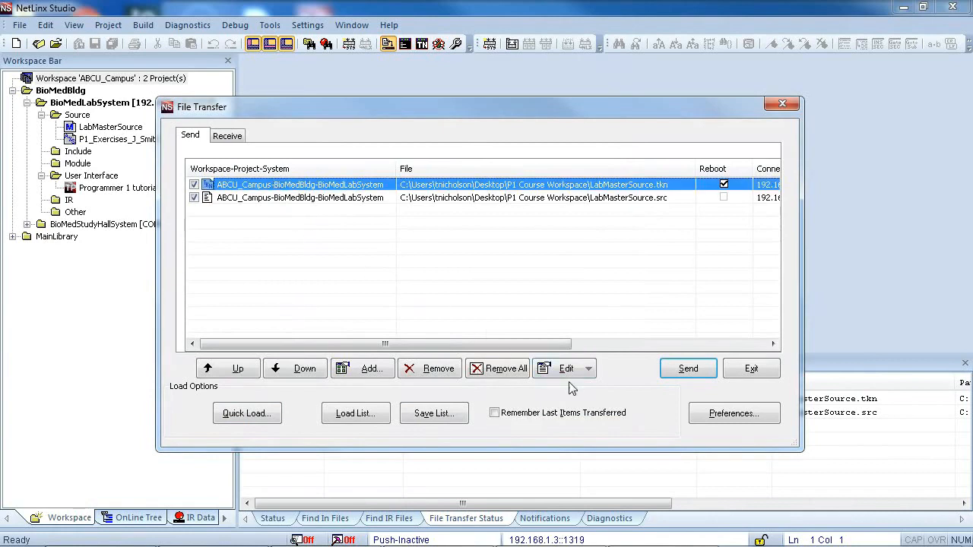
{"action": "left_click", "coordinate": [589, 368]}
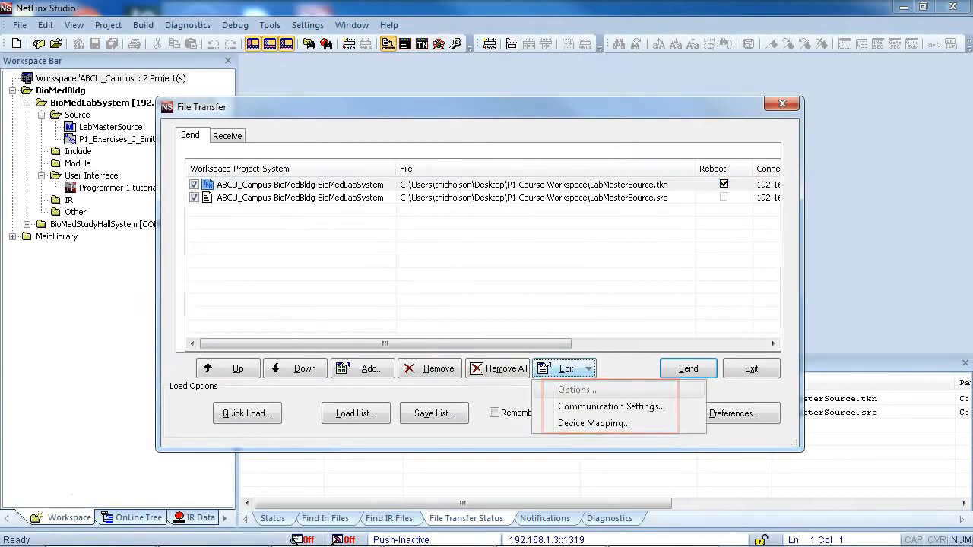
{"action": "key", "text": "Escape"}
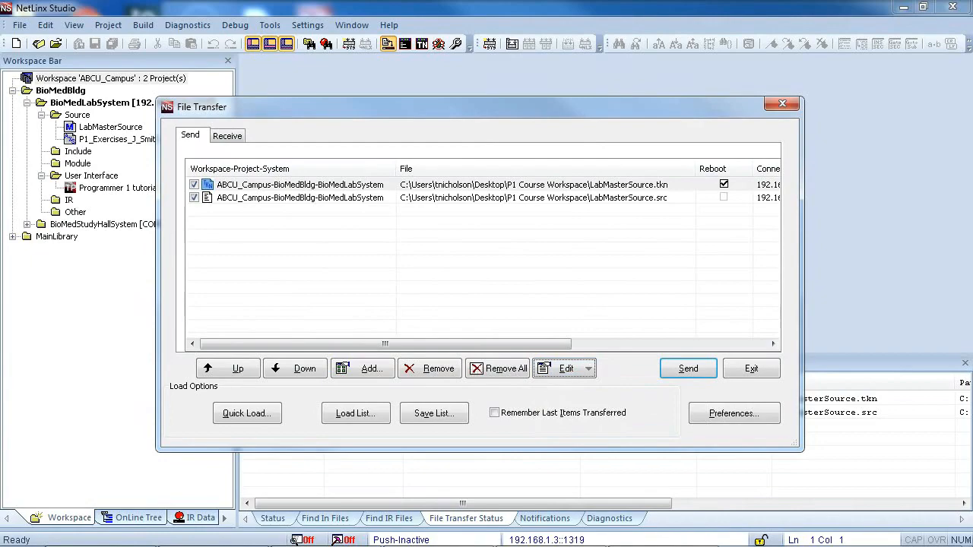